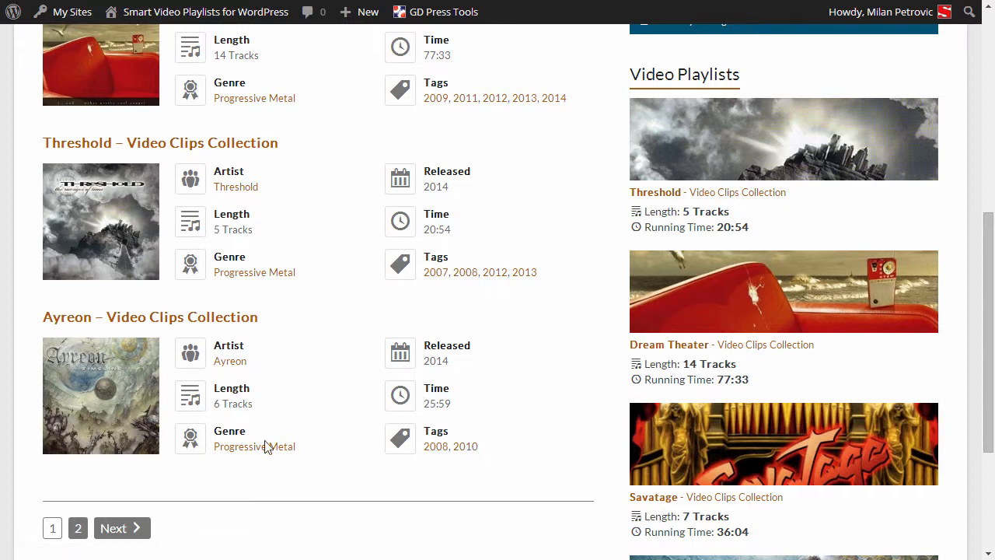
Open the Progressive Metal genre archive at its first page, and go from there to the Genres Index page
scroll(299, 412, up, 1)
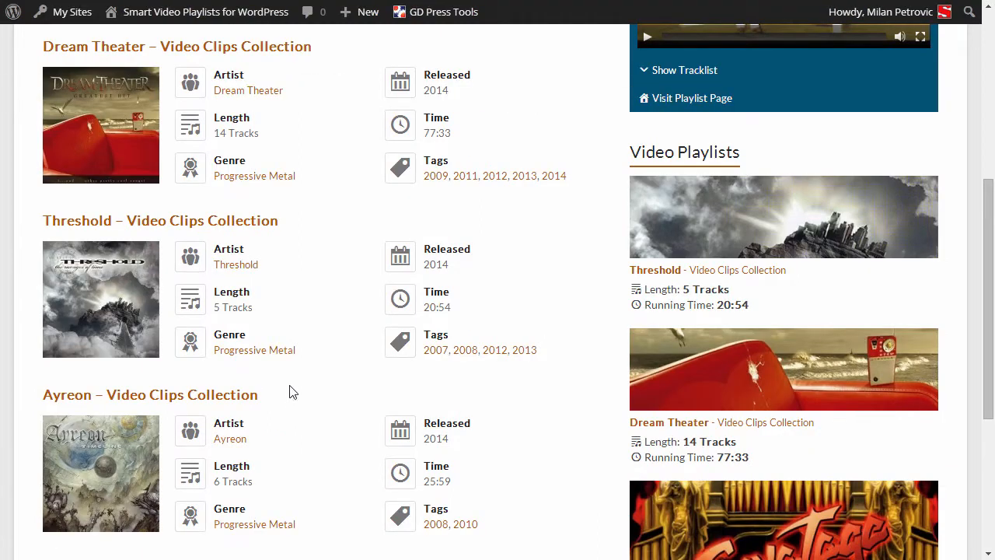
click(285, 354)
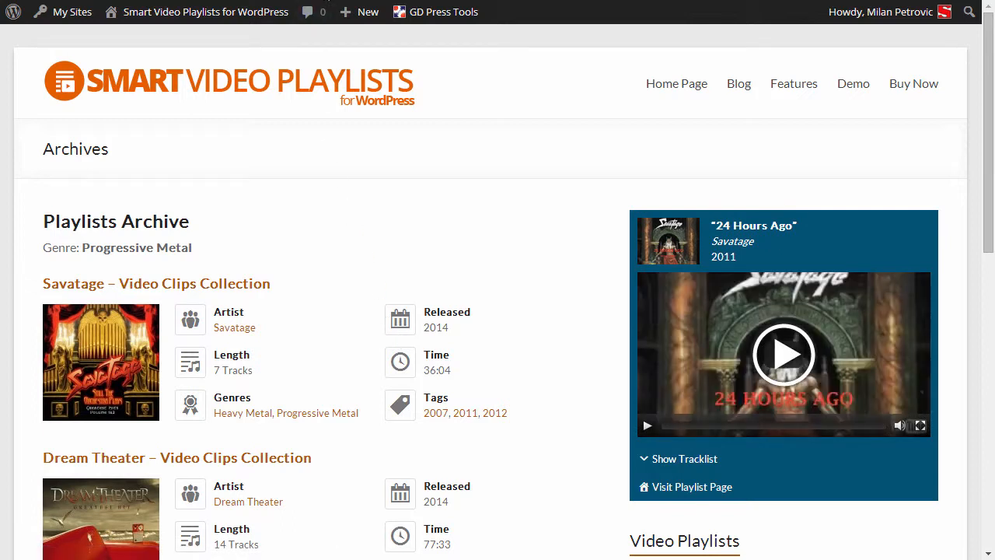
key(Delete)
key(Return)
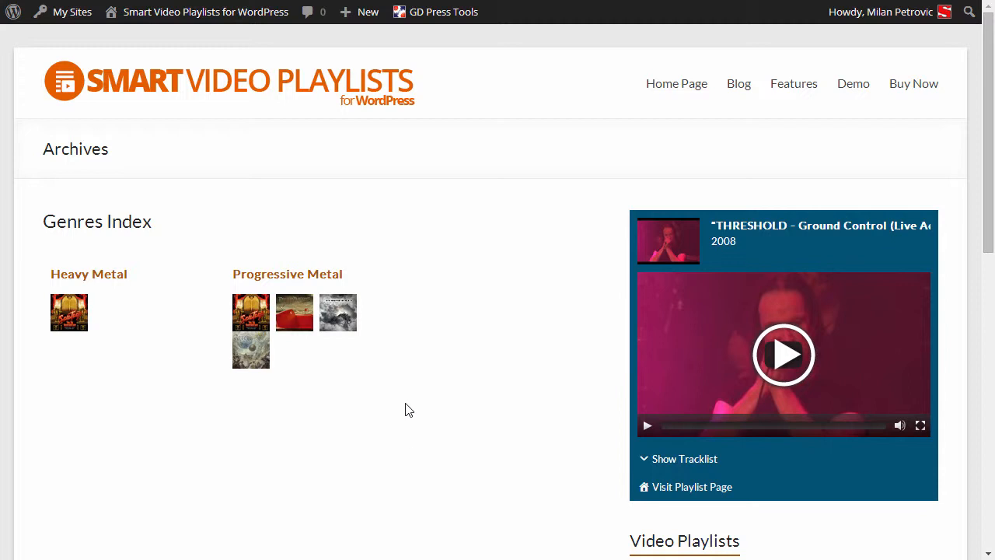
Expand the tracklist of the sidebar's Threshold player, play the first video and pause it
scroll(409, 410, down, 3)
click(680, 230)
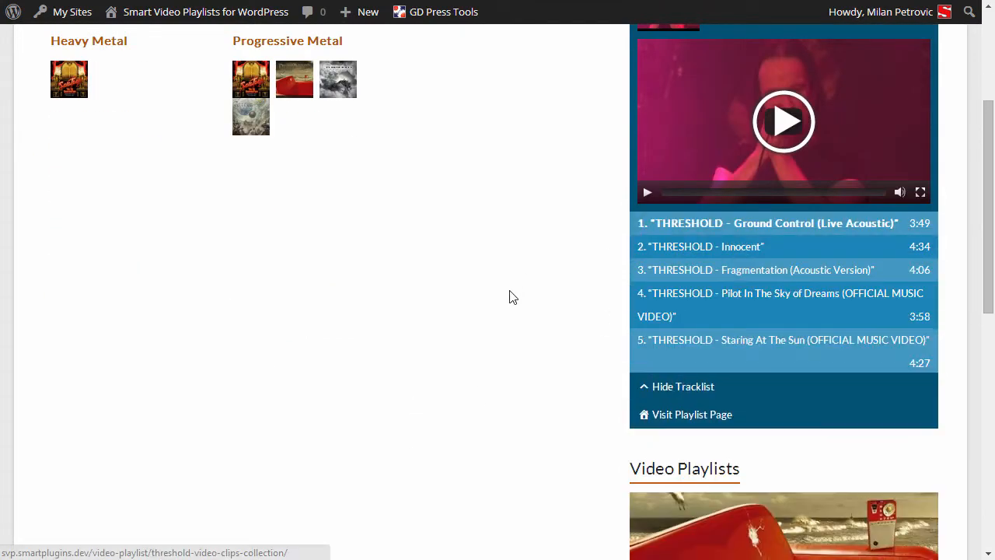
scroll(767, 371, up, 1)
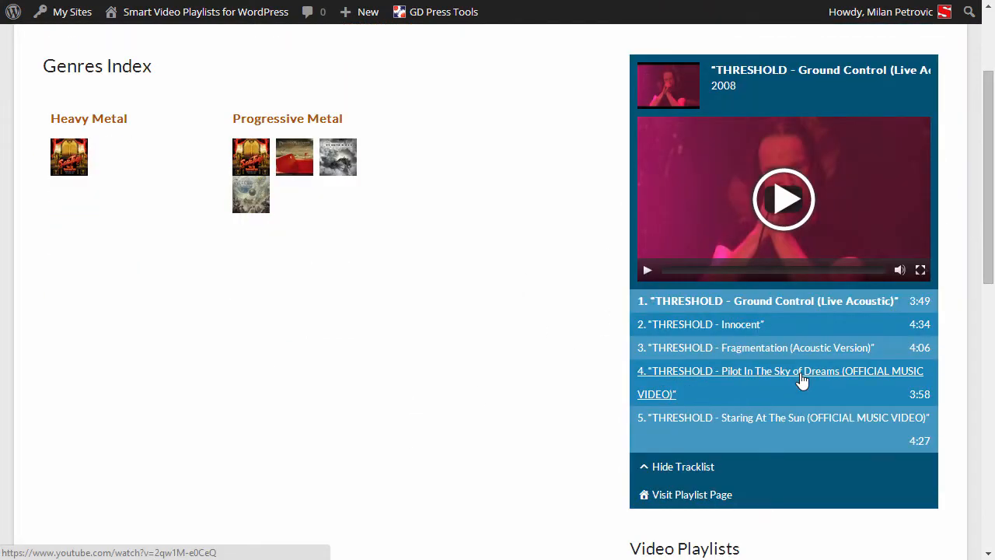
click(784, 202)
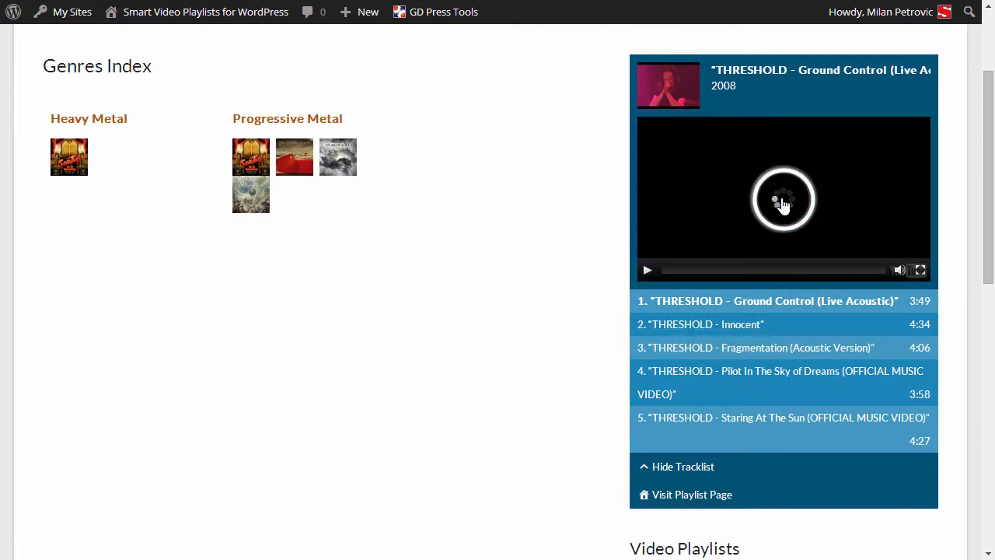
click(647, 271)
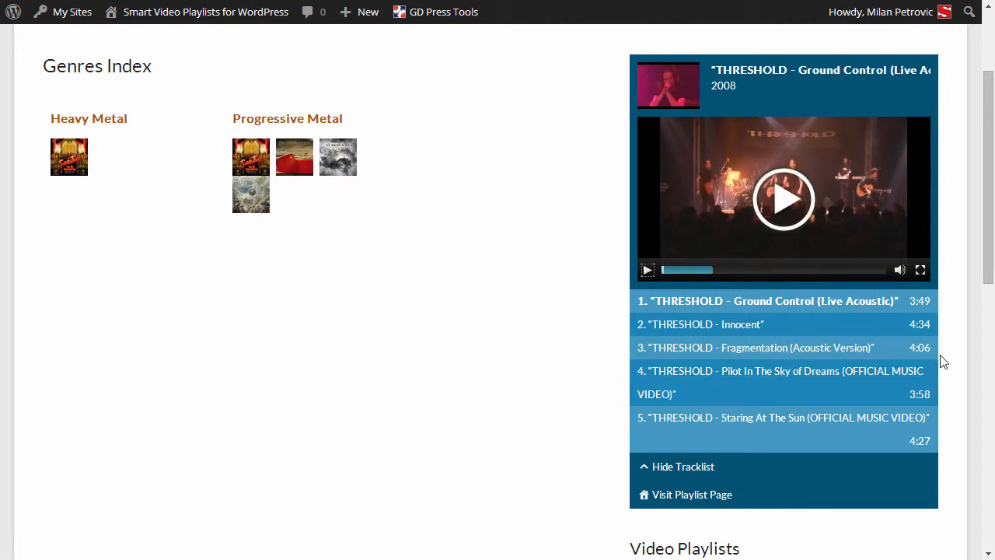
Open the site's admin dashboard and go to the list of all video playlists
scroll(962, 359, up, 2)
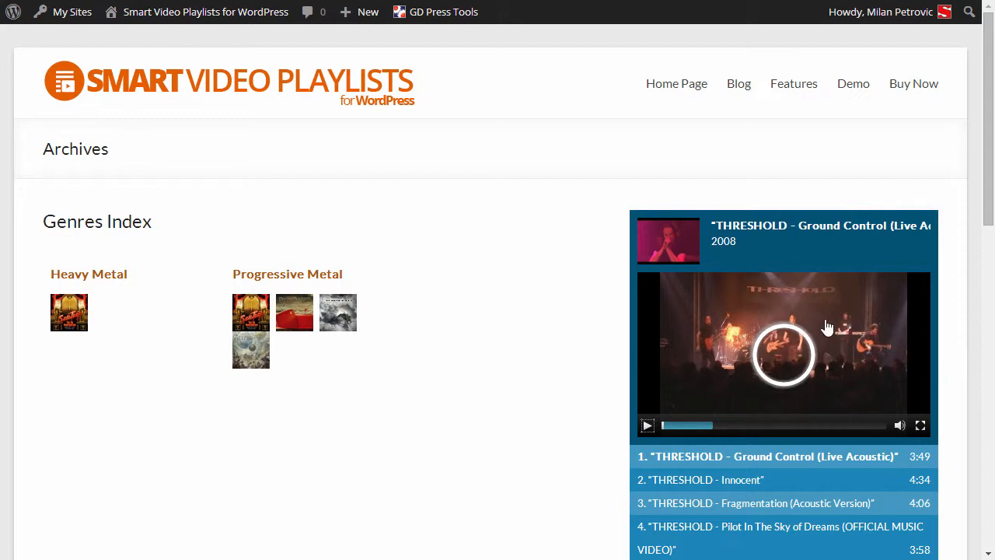
scroll(549, 319, down, 5)
scroll(555, 304, up, 5)
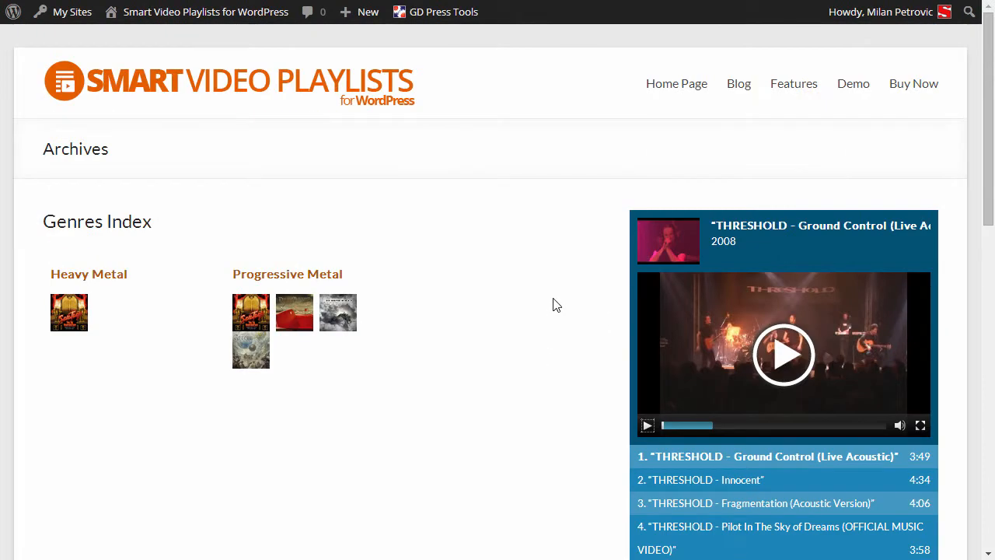
mouse_move(165, 18)
click(157, 42)
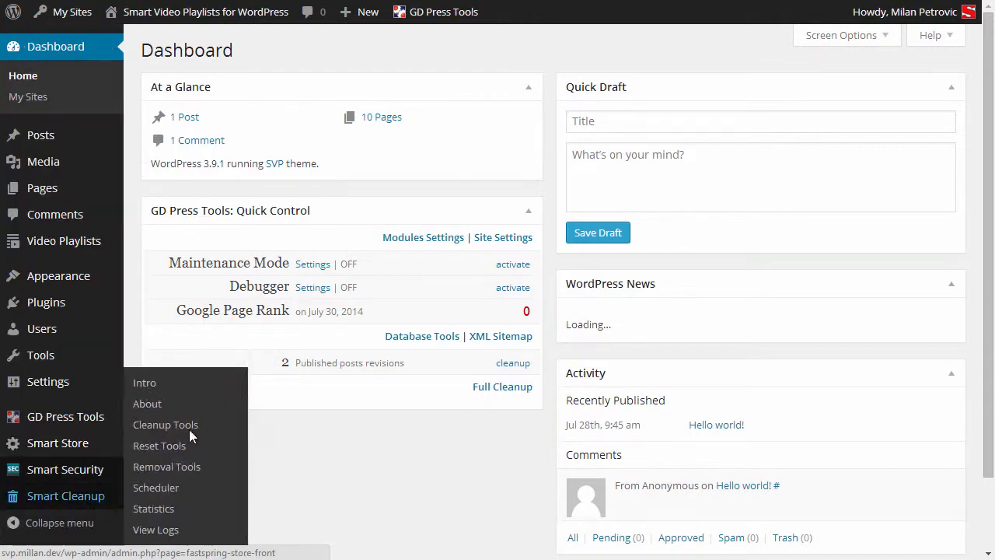
mouse_move(97, 250)
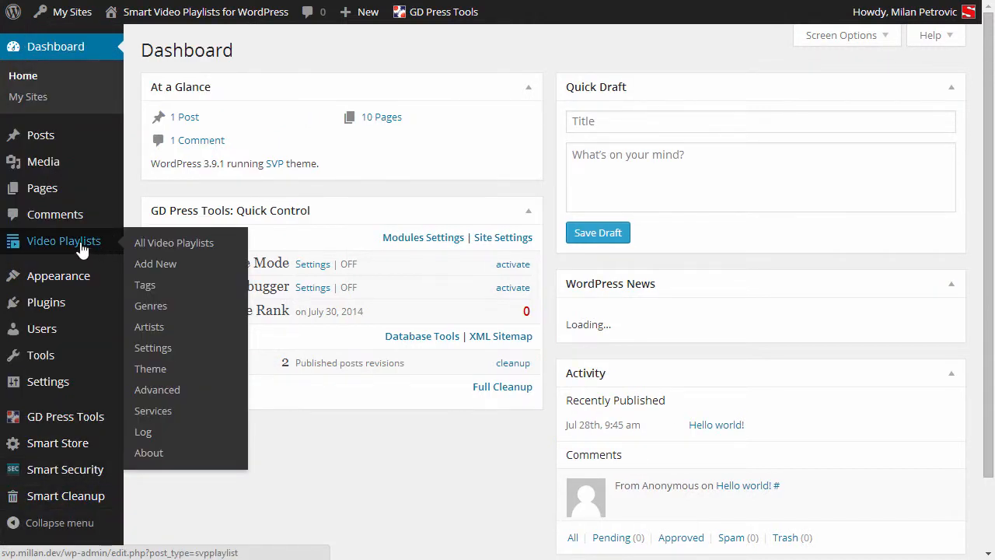
click(150, 246)
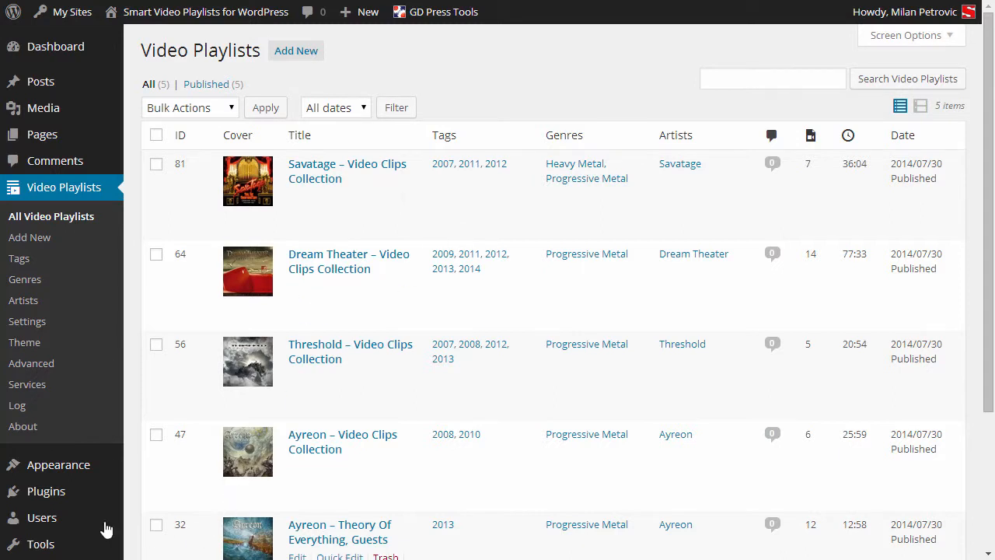
Collapse the admin menu and open the Savatage – Video Clips Collection playlist for editing
scroll(39, 527, down, 2)
click(54, 555)
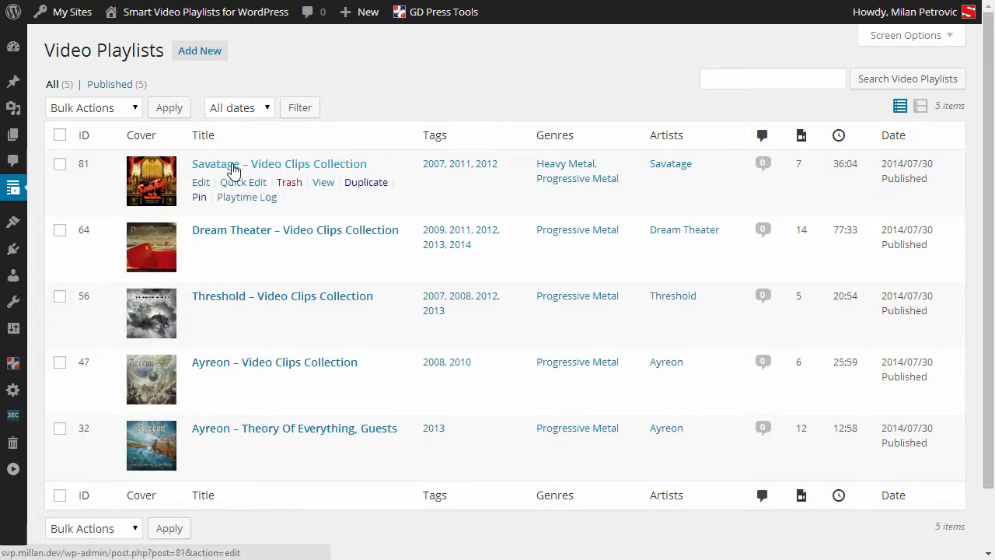
click(201, 184)
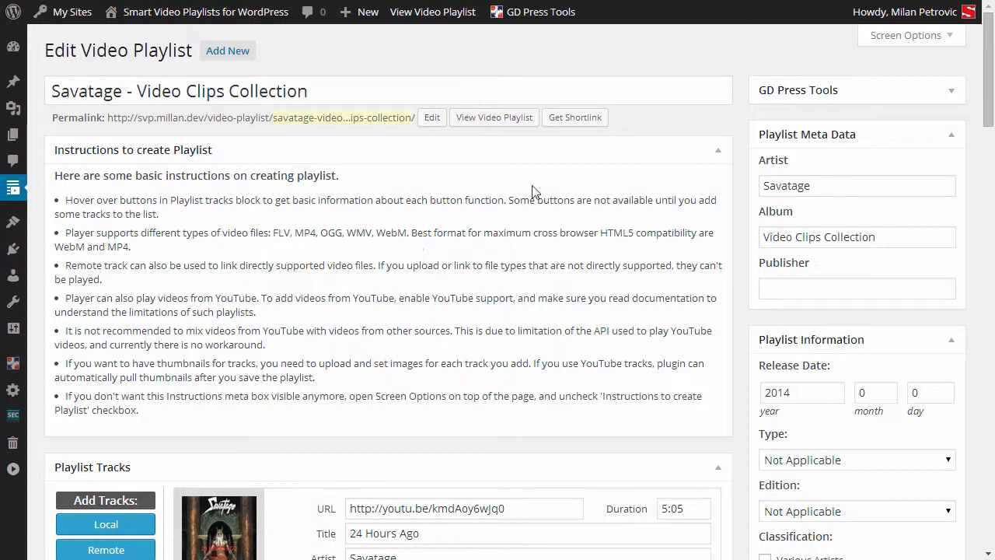
Toggle the Playlist Information box off and back on, and hide the GD Press Tools and Instructions to create Playlist boxes
click(894, 36)
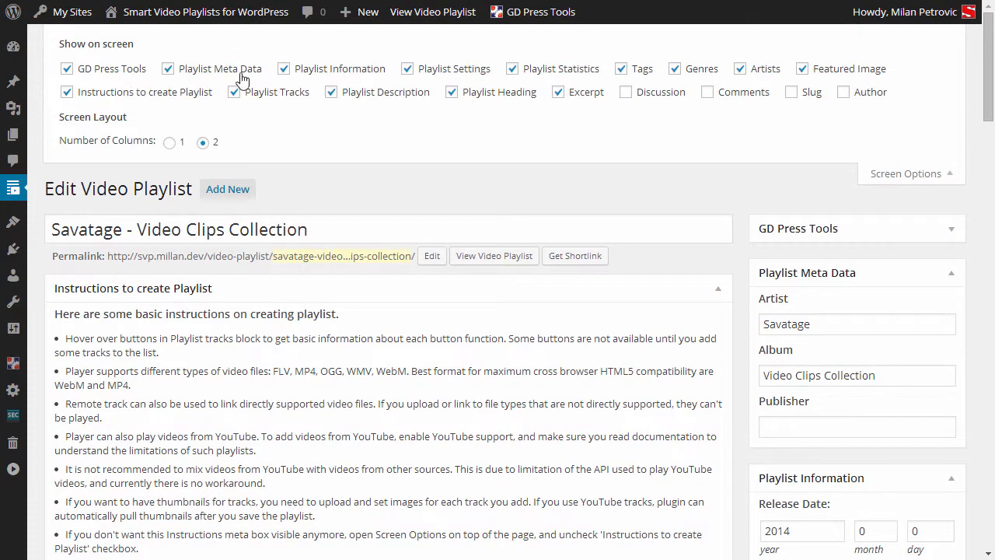
click(318, 70)
click(123, 71)
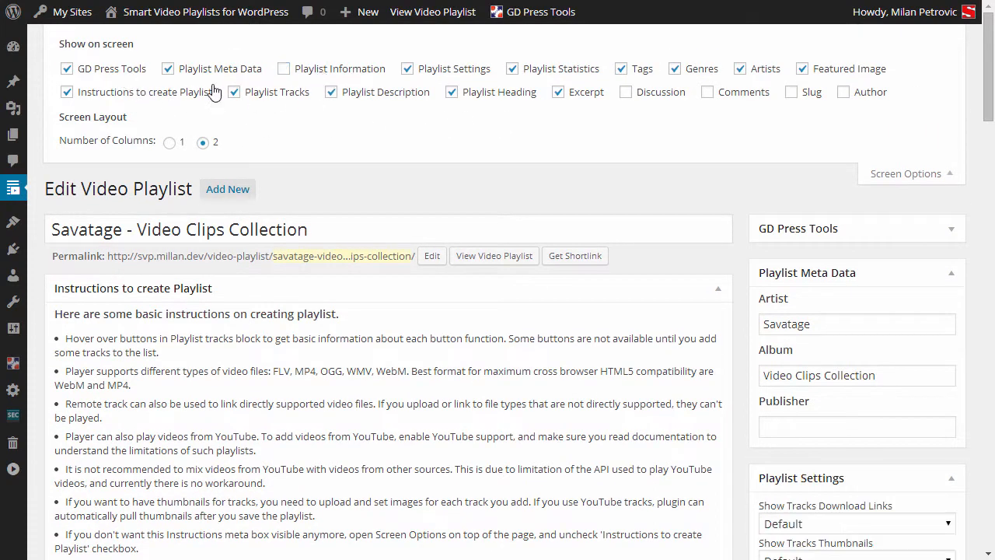
click(911, 174)
click(910, 36)
click(325, 71)
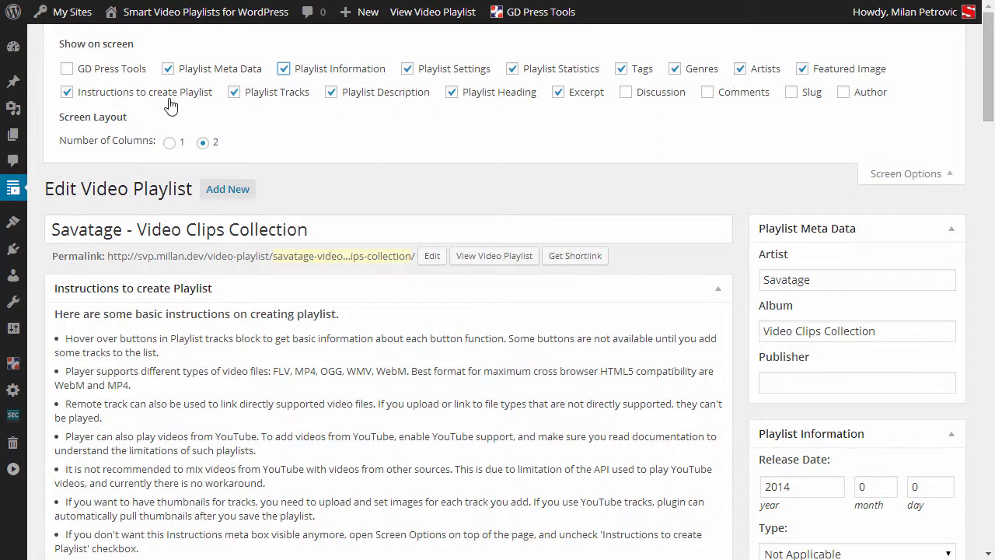
click(147, 93)
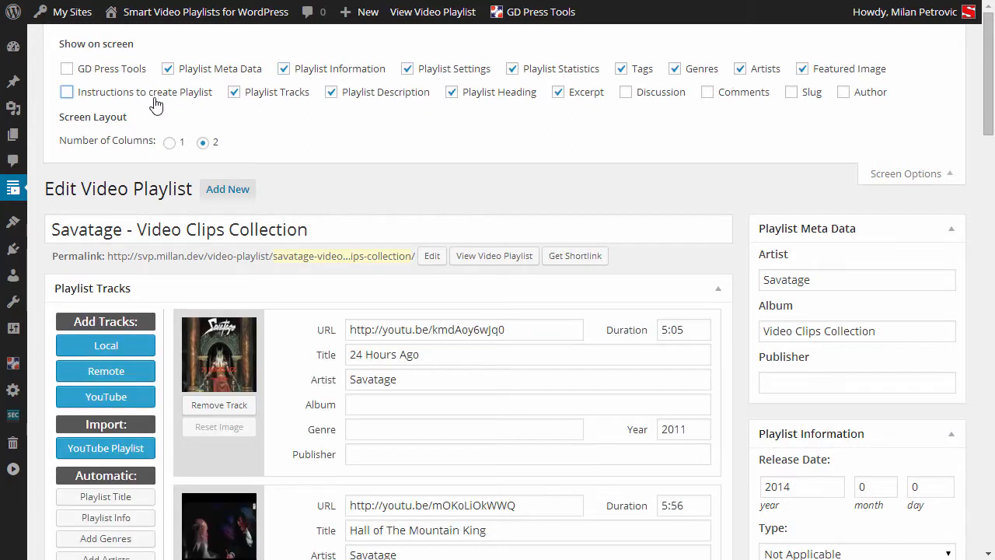
click(933, 176)
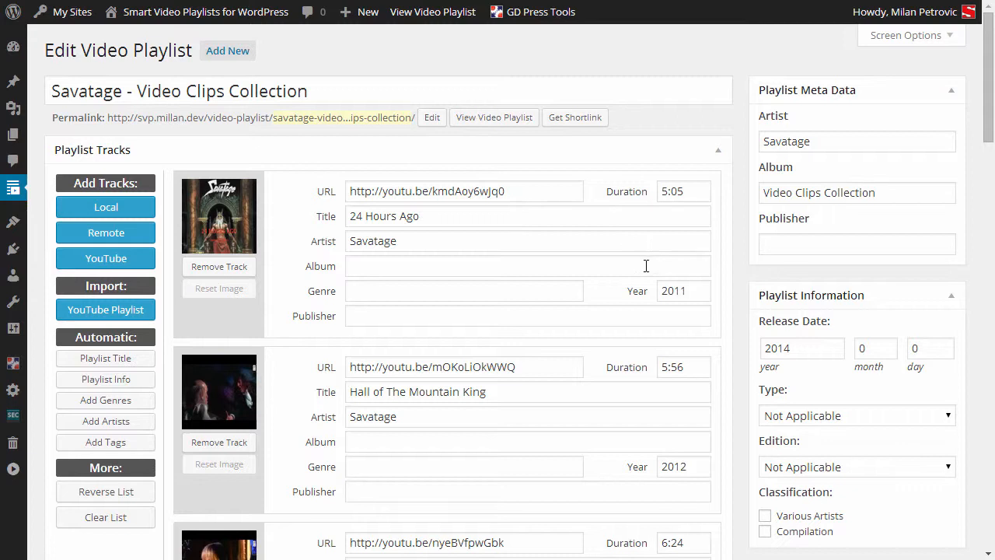
Reorder the playlist tracks so that Gutter Ballet comes directly after Edge Of Throns
scroll(475, 280, down, 5)
drag(238, 284, 252, 338)
click(272, 315)
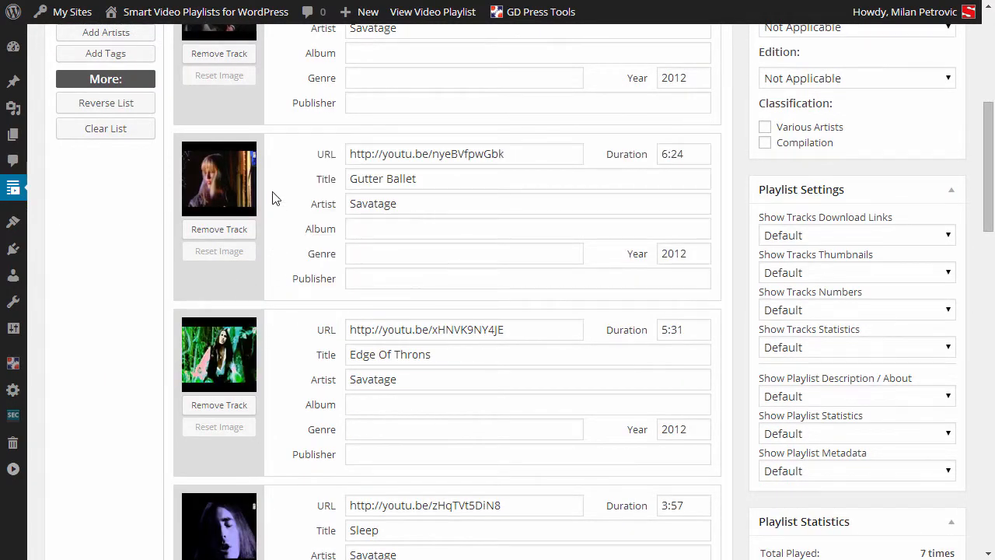
drag(258, 142, 265, 309)
drag(259, 140, 284, 125)
Review the playlist's tracks and the tools for adding, importing, autofilling and reversing them
scroll(549, 276, down, 3)
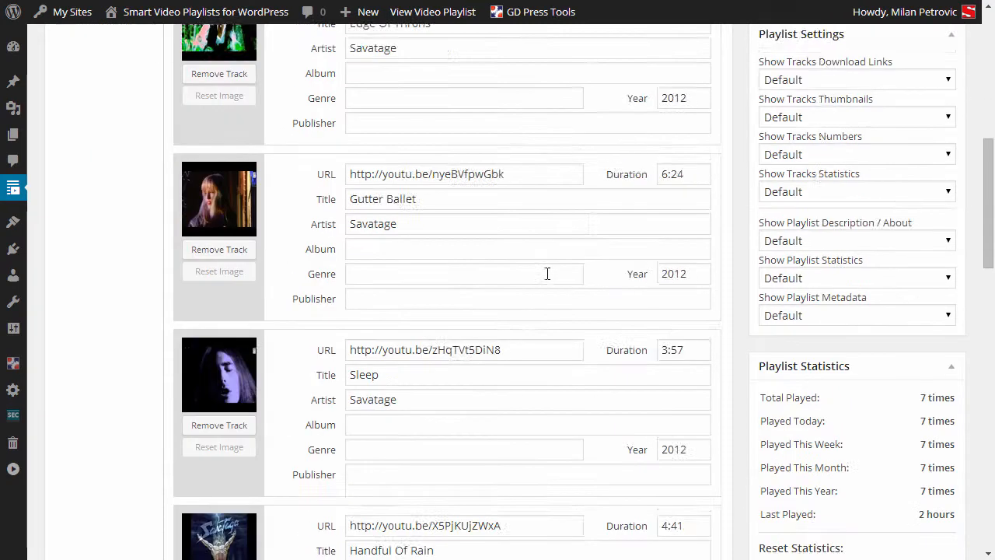
scroll(545, 279, up, 5)
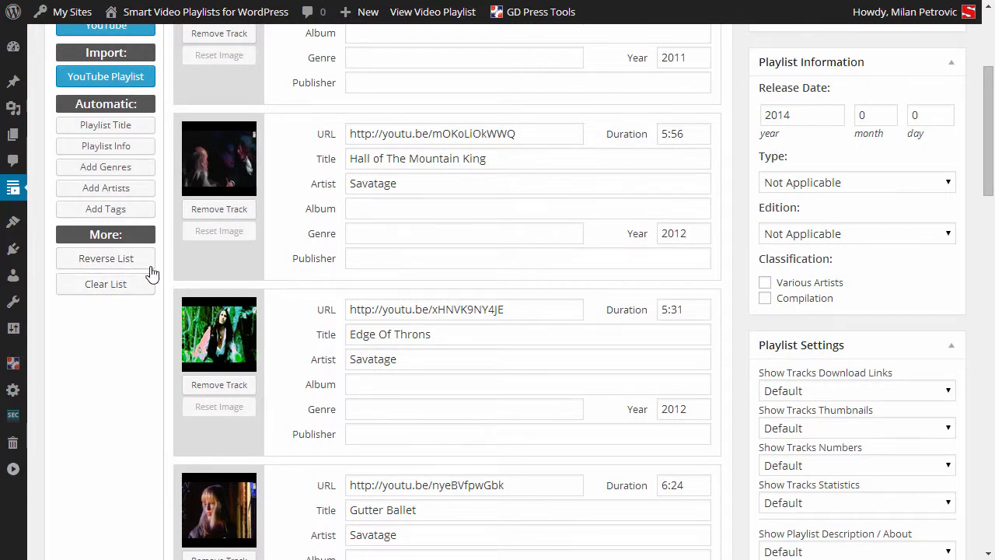
scroll(220, 292, up, 2)
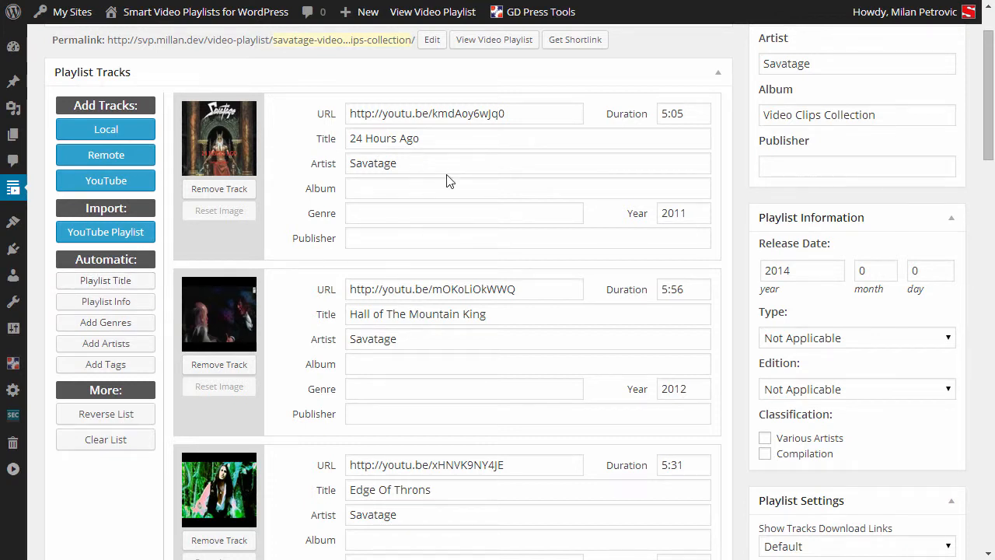
scroll(813, 189, up, 2)
scroll(886, 155, down, 2)
scroll(878, 129, up, 2)
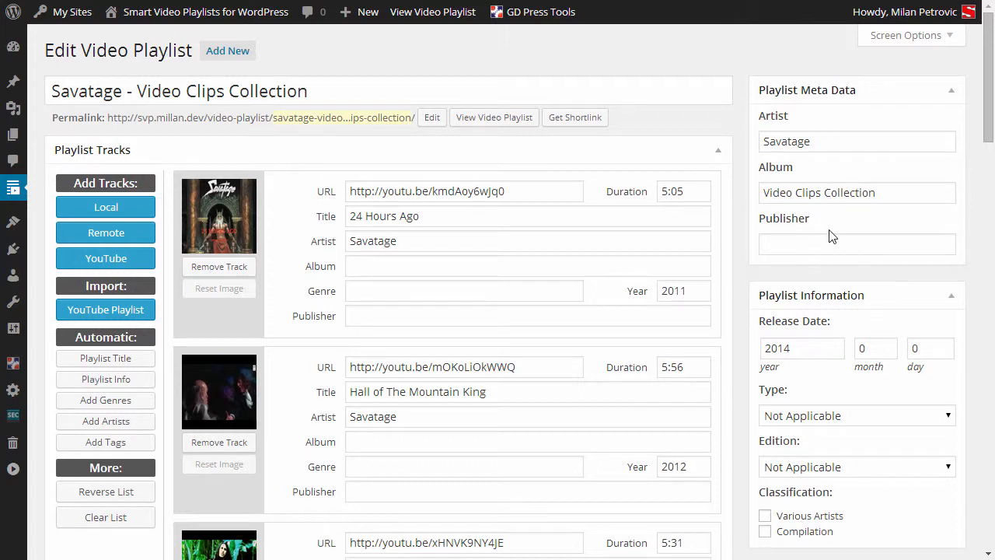
Examine the playlist's information, settings, statistics, heading and description editors, tags, genres, artists and featured image
scroll(832, 236, down, 4)
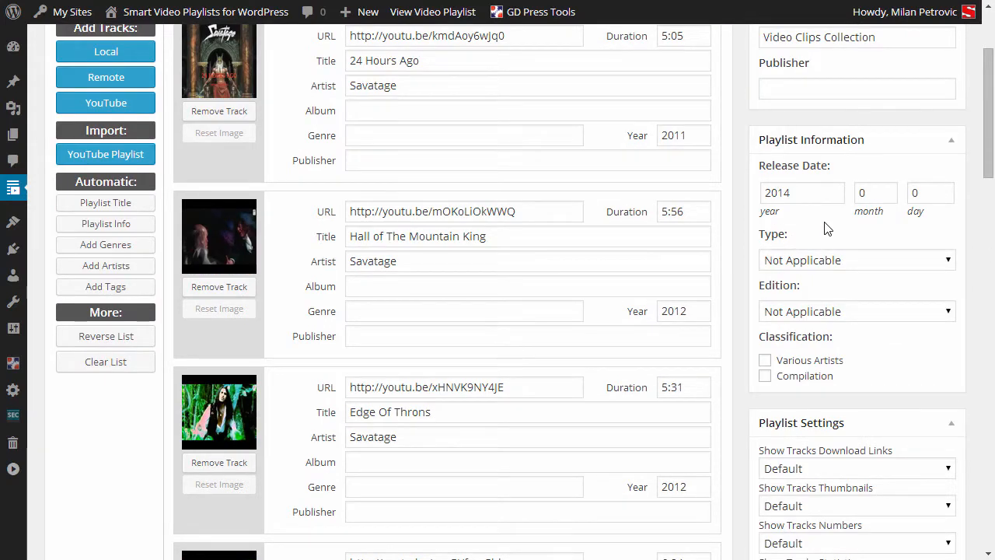
scroll(824, 225, down, 2)
scroll(910, 207, down, 3)
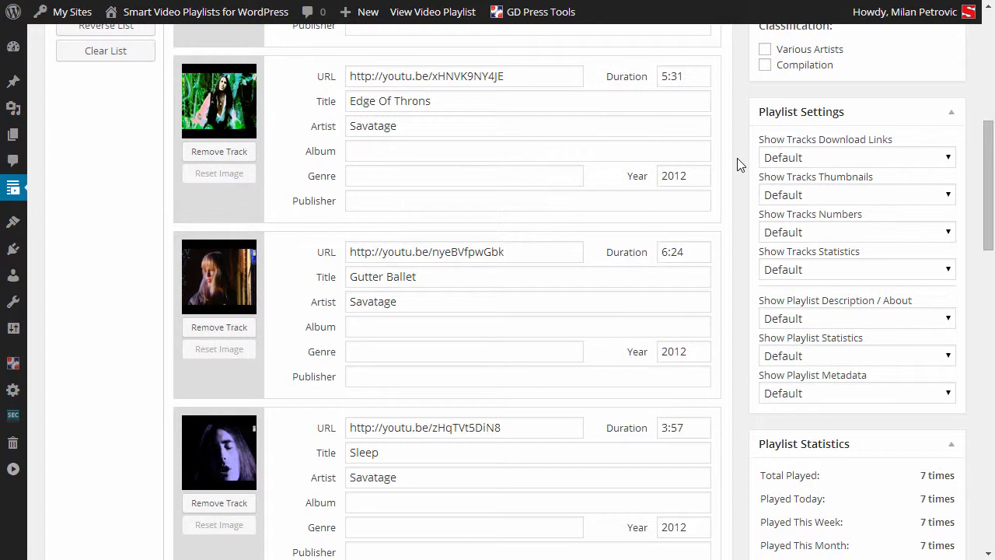
scroll(737, 158, down, 3)
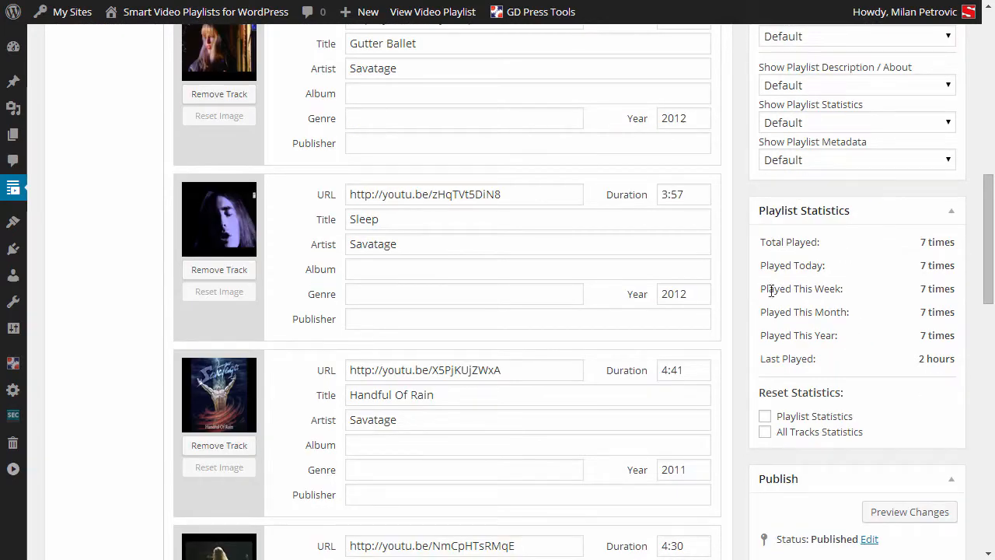
scroll(758, 319, down, 2)
scroll(777, 287, down, 3)
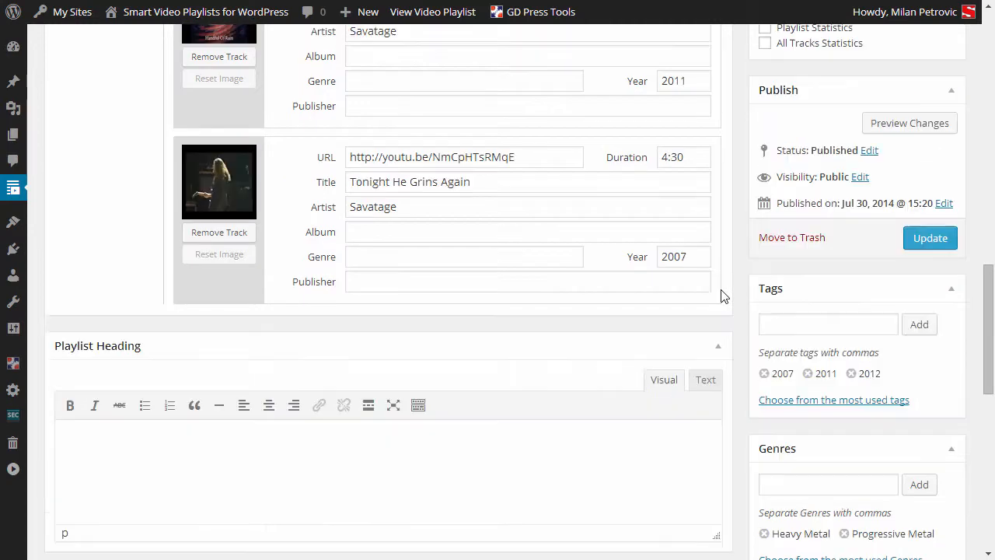
scroll(749, 296, down, 3)
click(424, 274)
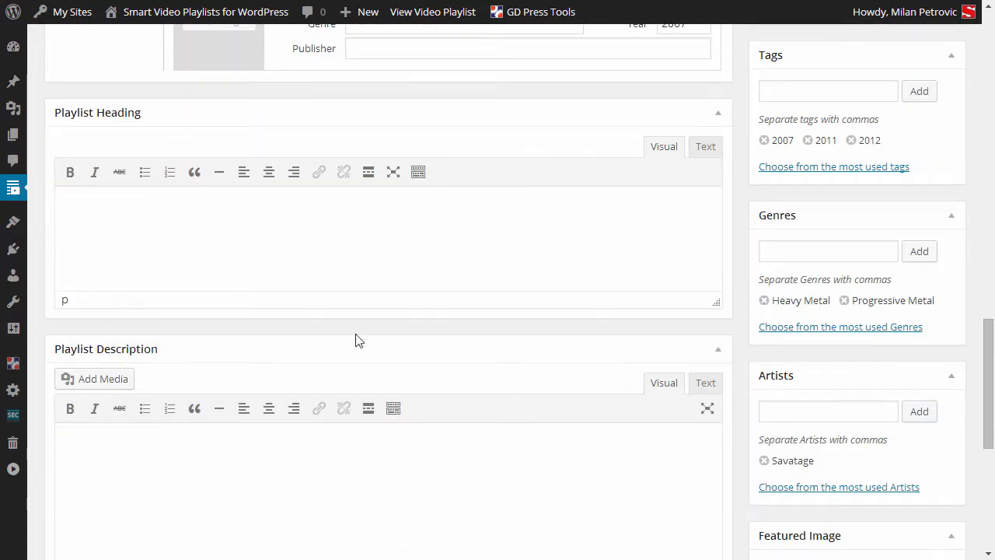
click(352, 462)
scroll(760, 357, down, 2)
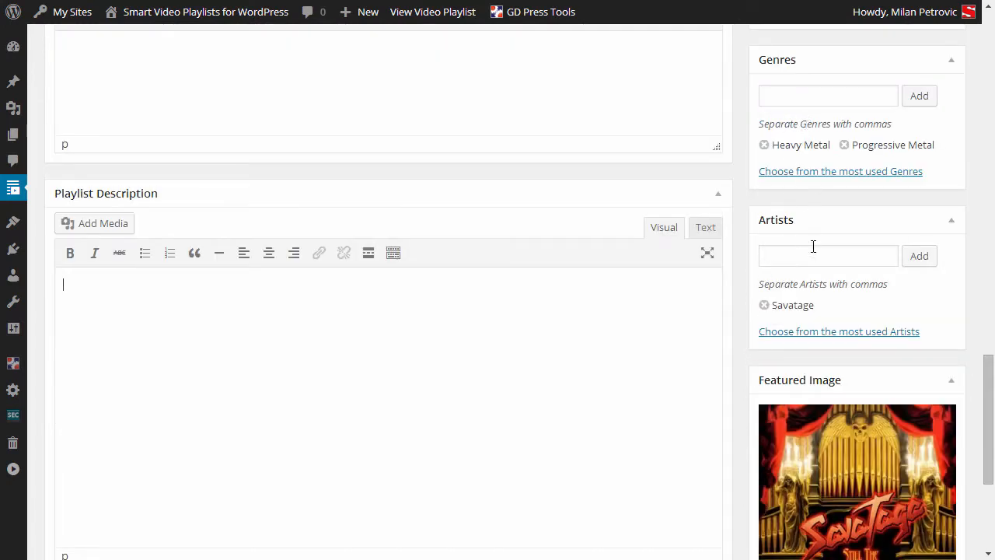
scroll(846, 254, down, 3)
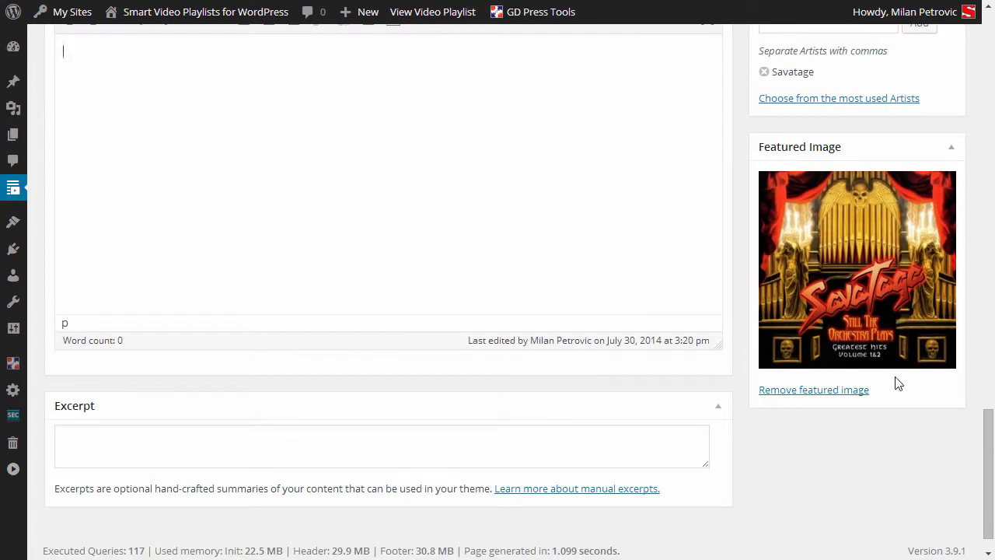
scroll(903, 382, up, 3)
scroll(903, 383, up, 15)
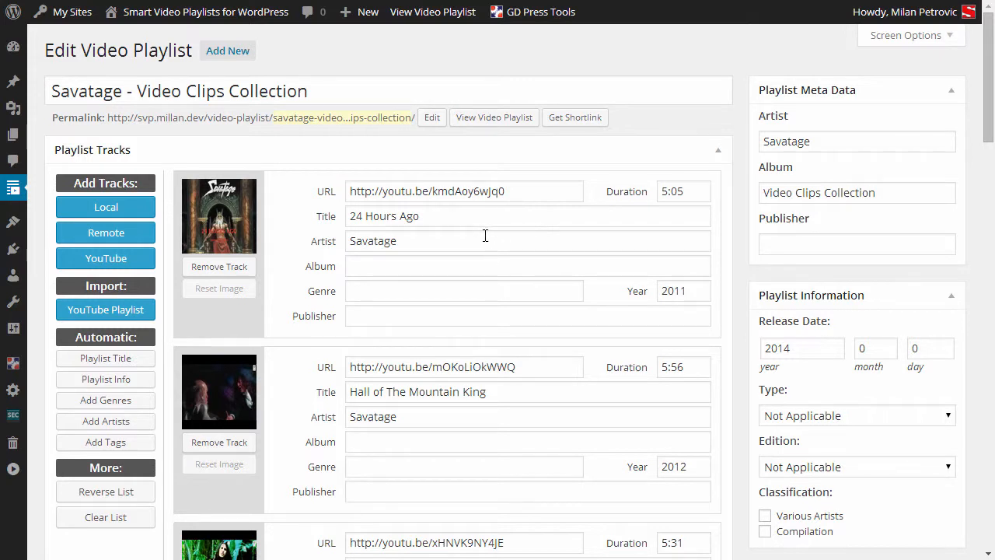
Open the Video Playlists plugin's Services settings and choose V3 as the YouTube API version
mouse_move(13, 189)
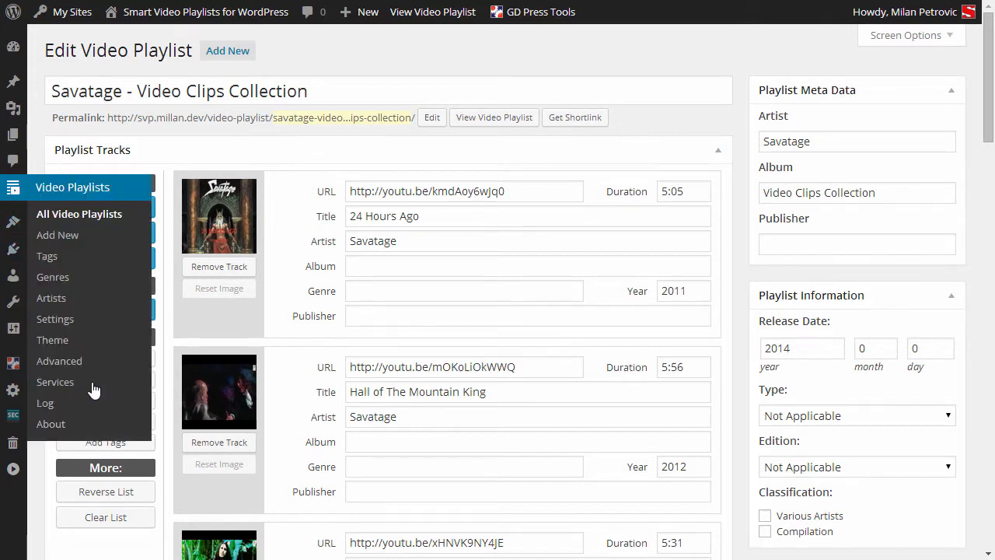
click(70, 384)
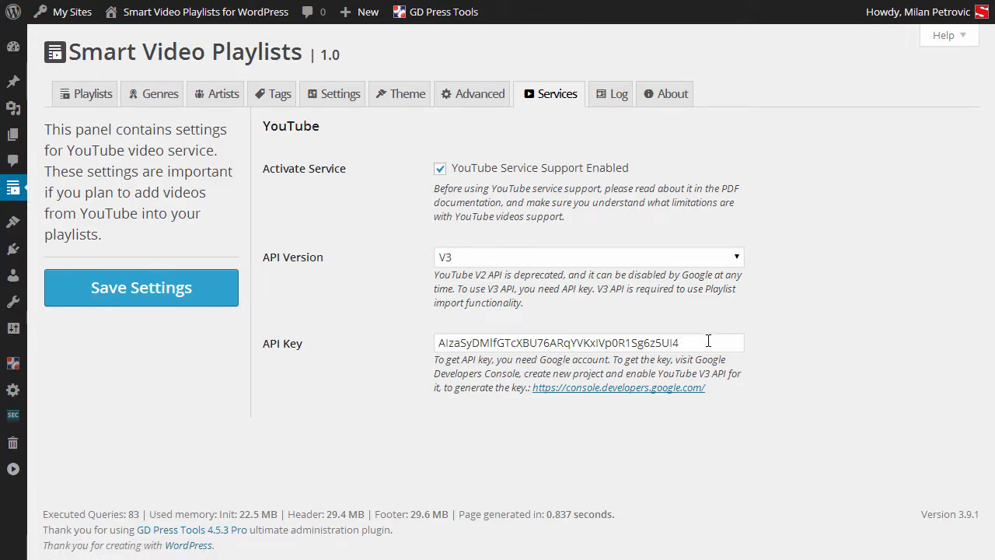
click(475, 258)
click(476, 264)
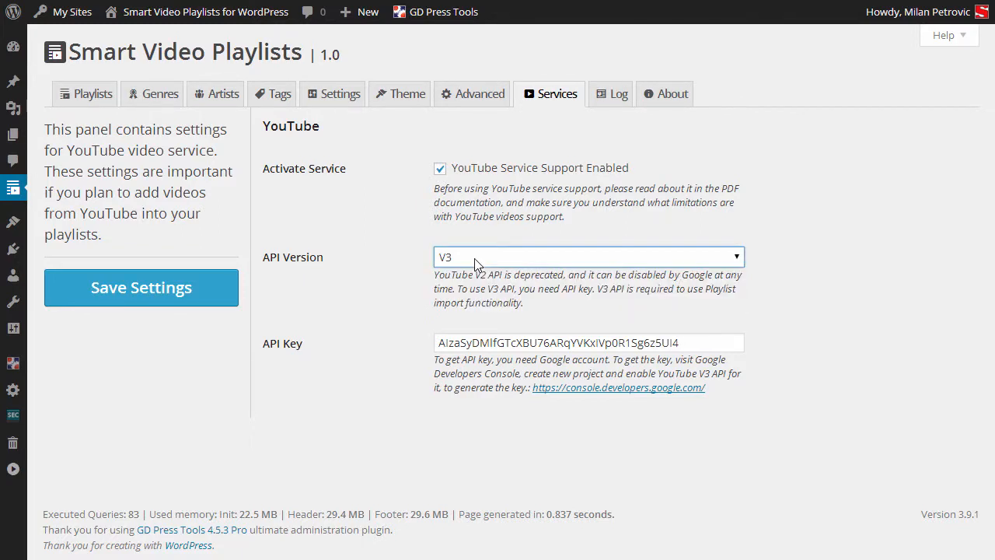
Open the plugin's general settings and review the playlist, track and tracklist display options and the available player skins
click(416, 278)
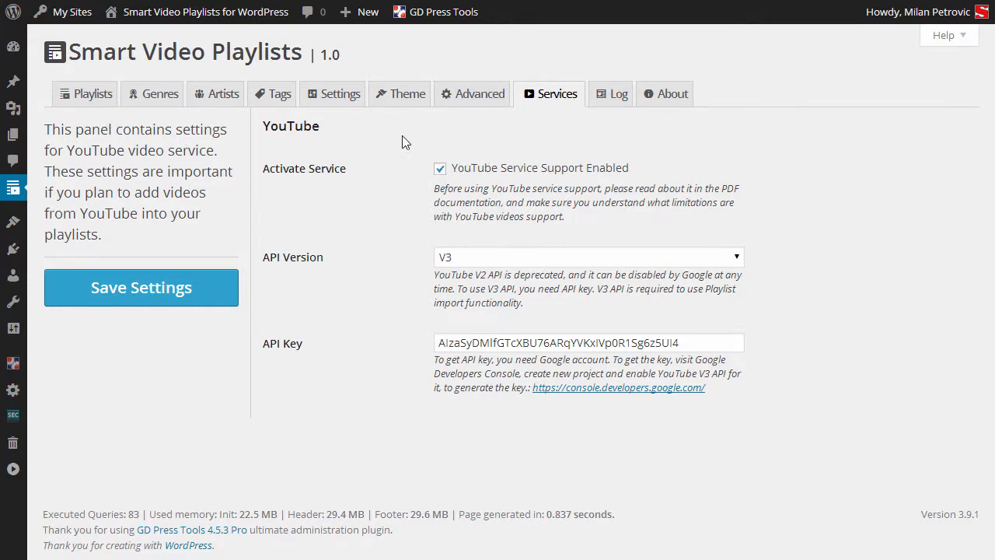
click(349, 95)
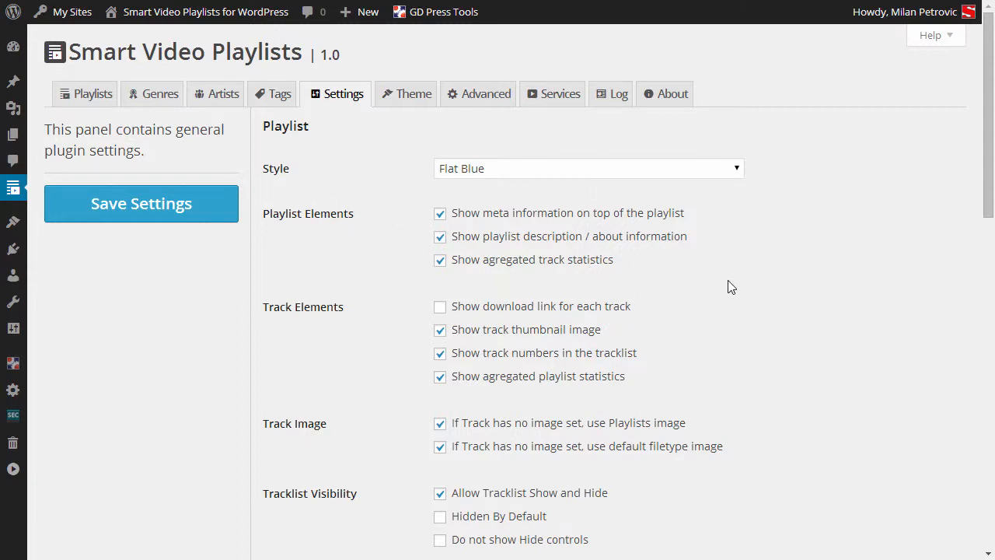
scroll(727, 280, down, 2)
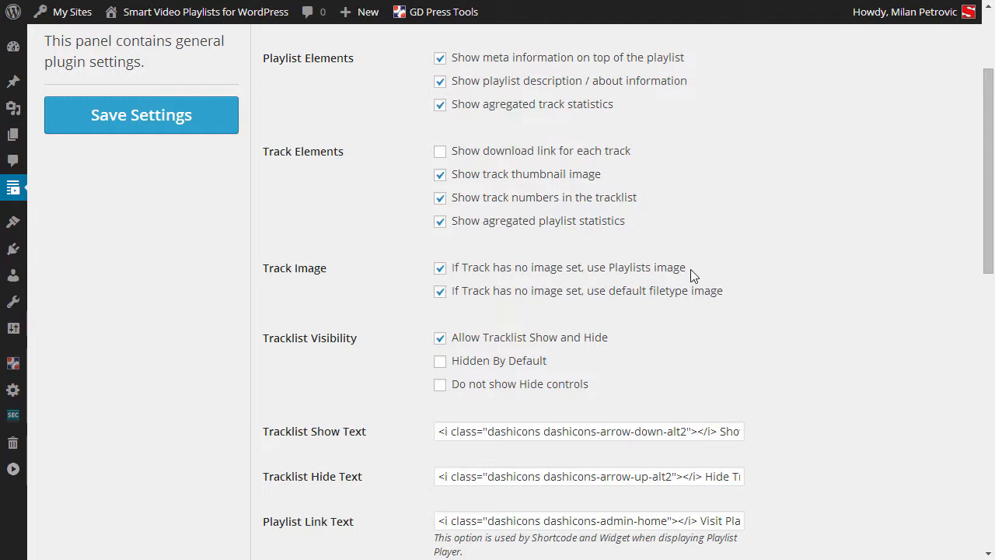
scroll(692, 275, down, 1)
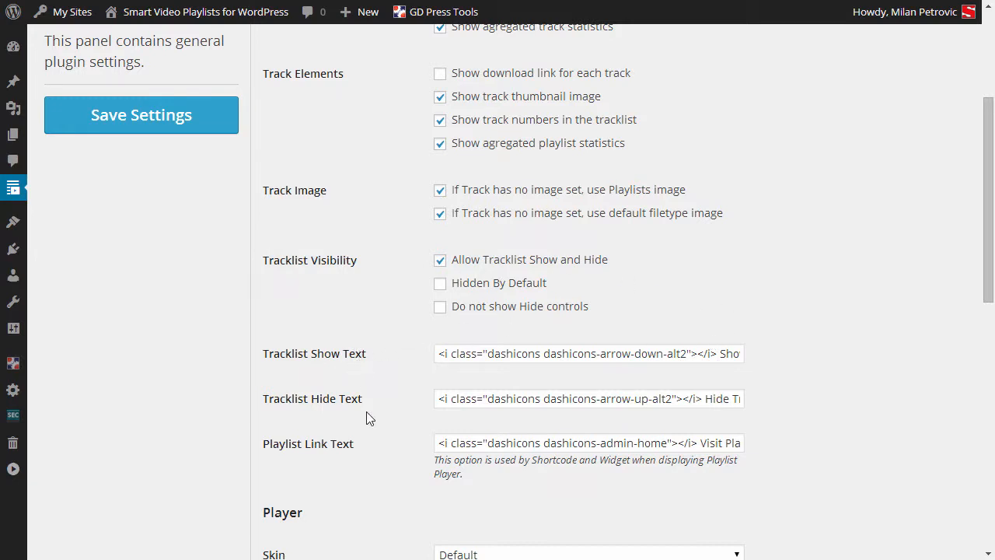
scroll(371, 411, down, 2)
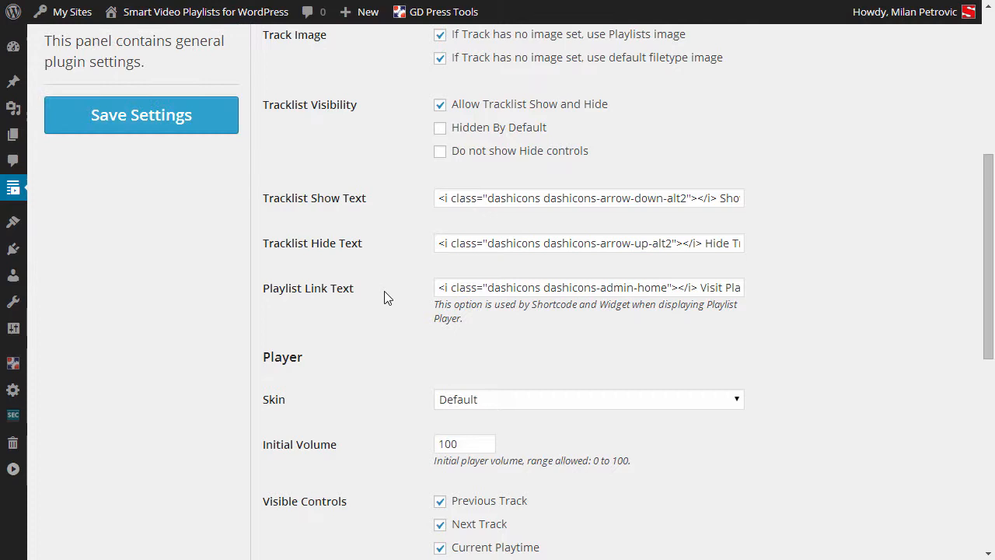
click(562, 287)
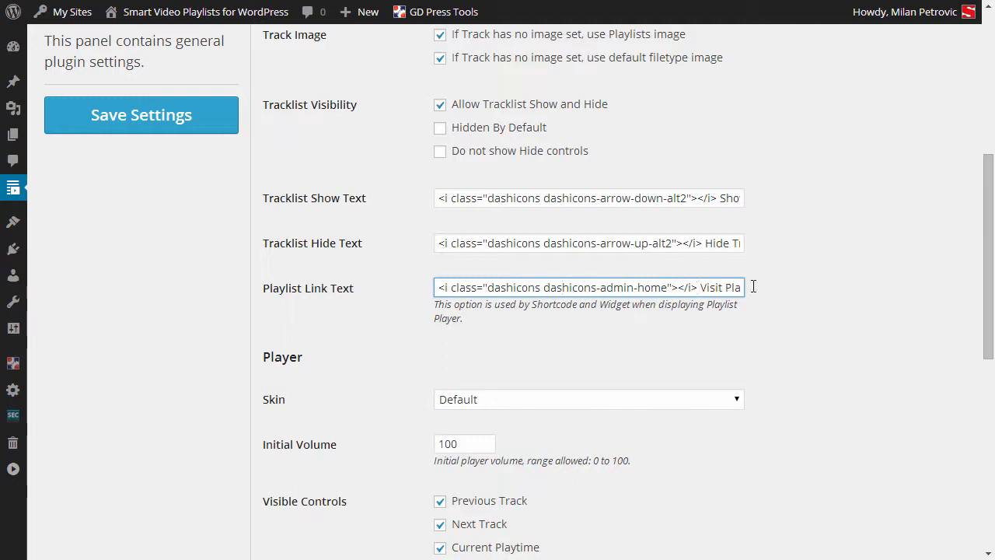
scroll(774, 325, down, 2)
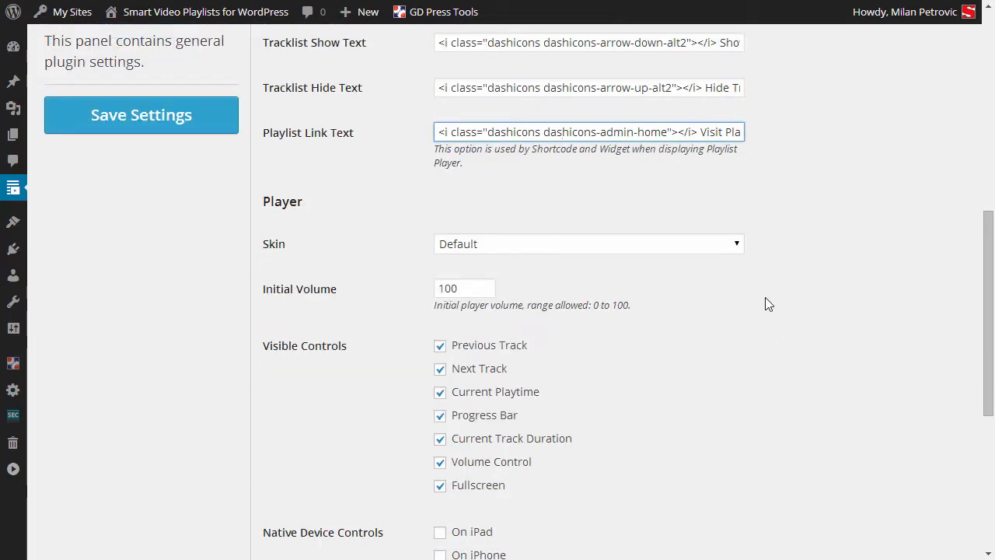
click(690, 245)
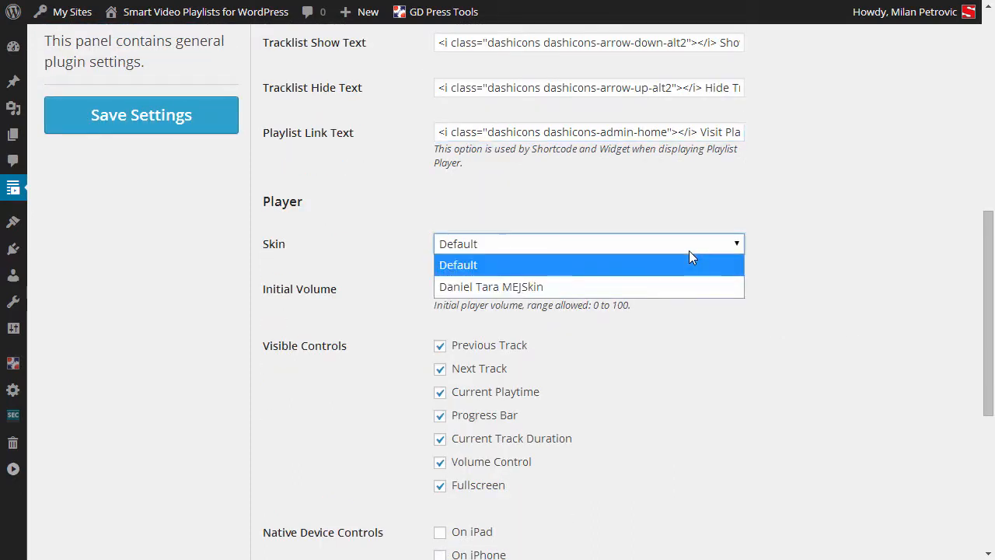
click(689, 250)
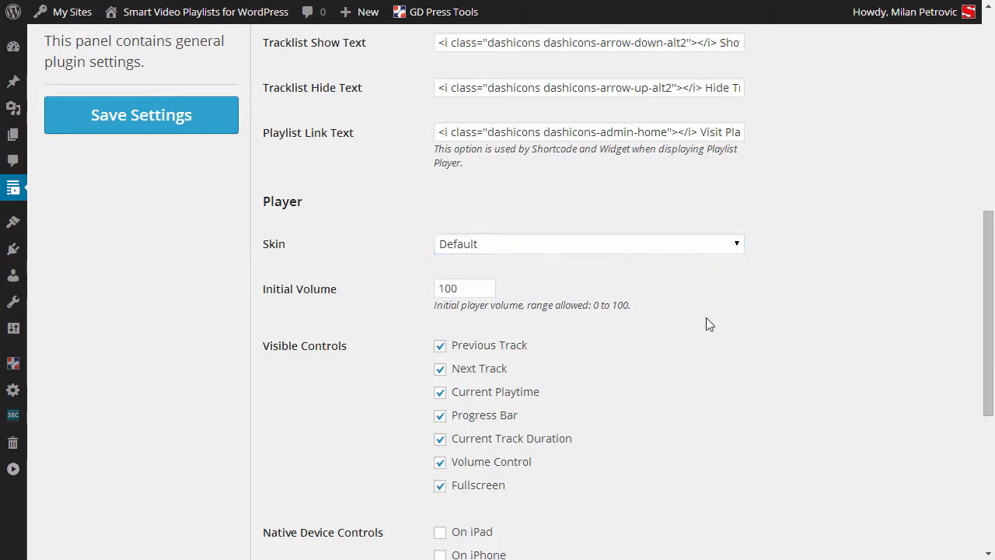
Turn off native device controls on Android and review the statistical data display options
scroll(630, 307, down, 2)
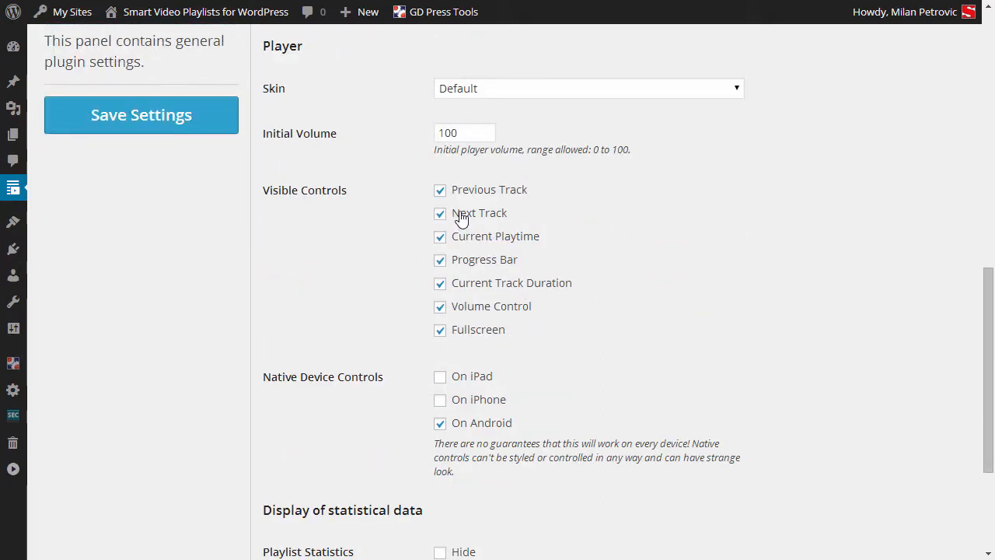
scroll(606, 339, down, 1)
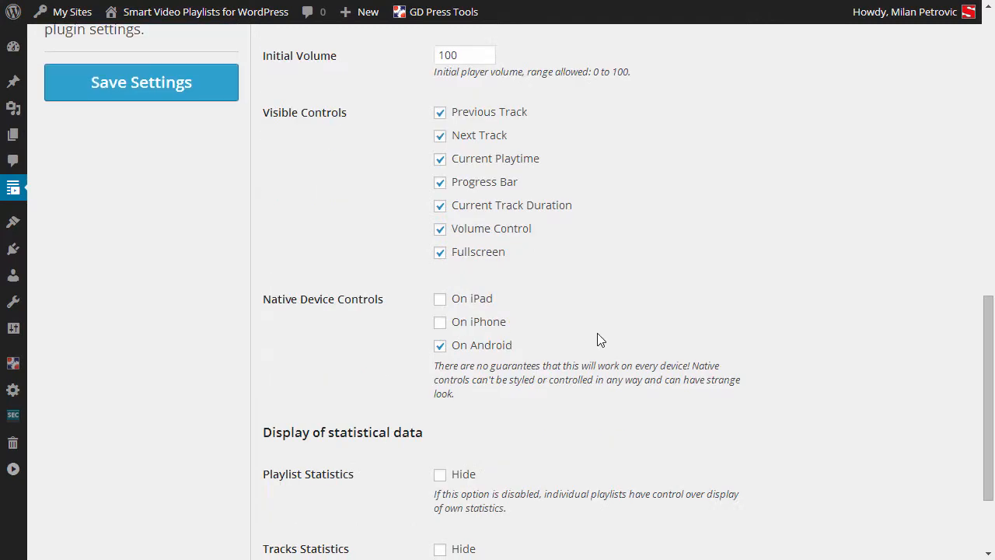
click(473, 347)
scroll(626, 348, down, 2)
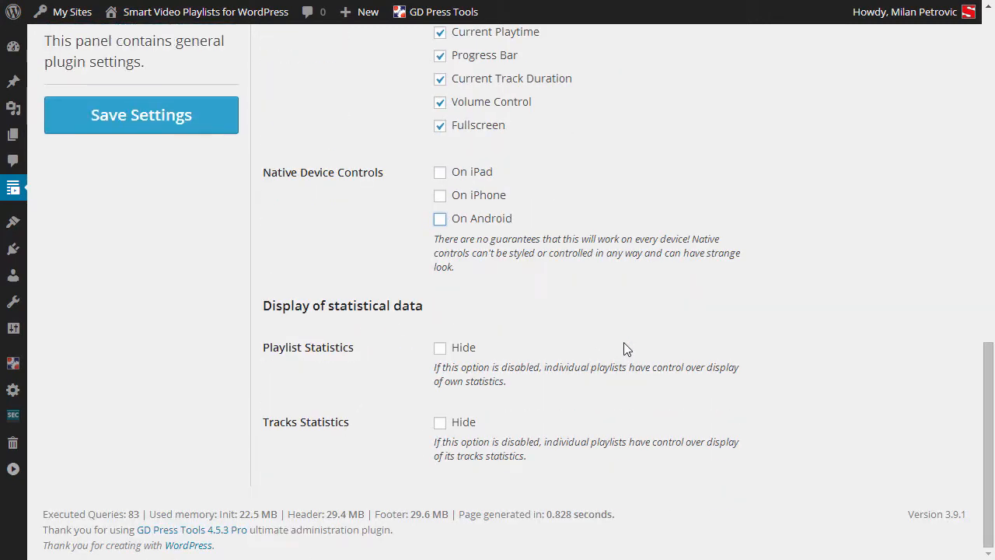
scroll(625, 347, up, 1)
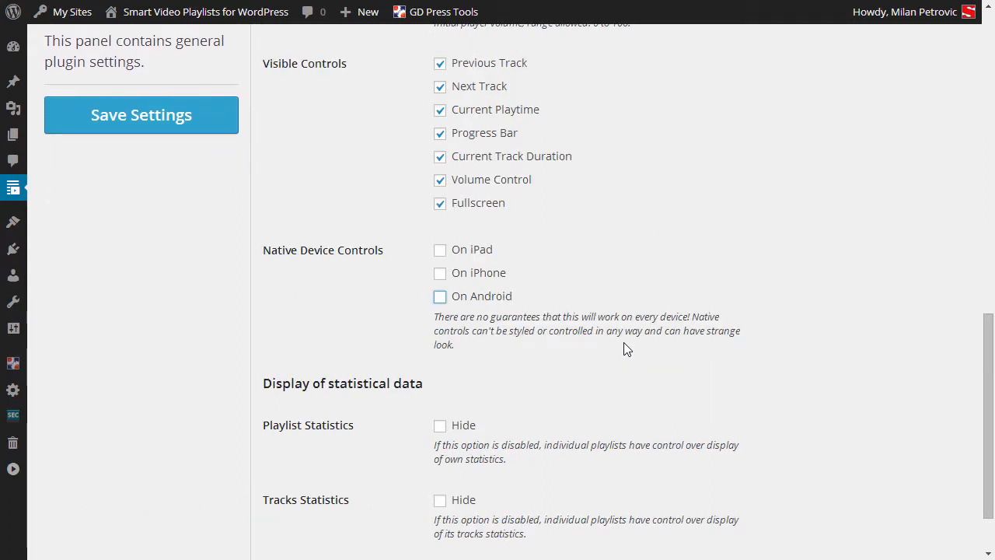
scroll(624, 342, down, 1)
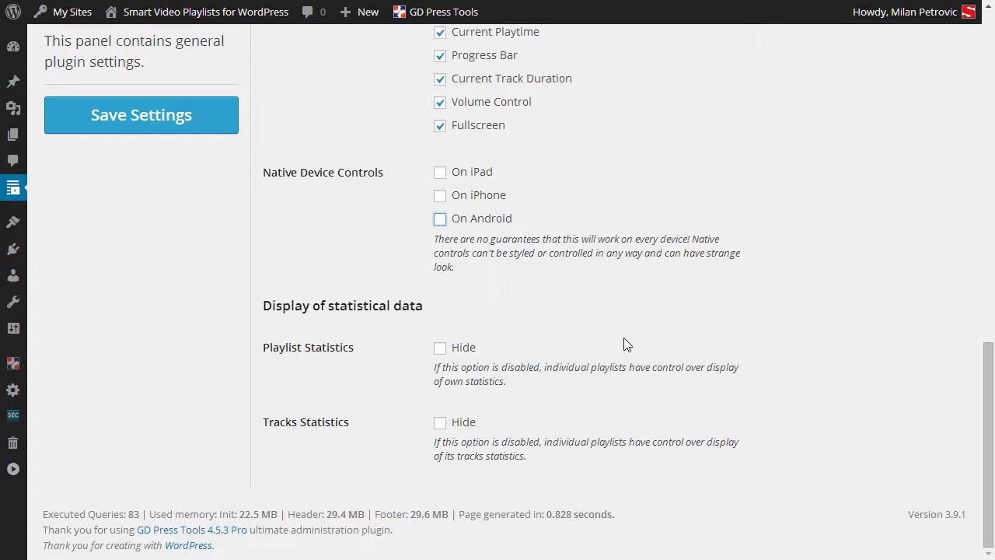
click(559, 253)
scroll(360, 467, up, 6)
scroll(360, 460, up, 5)
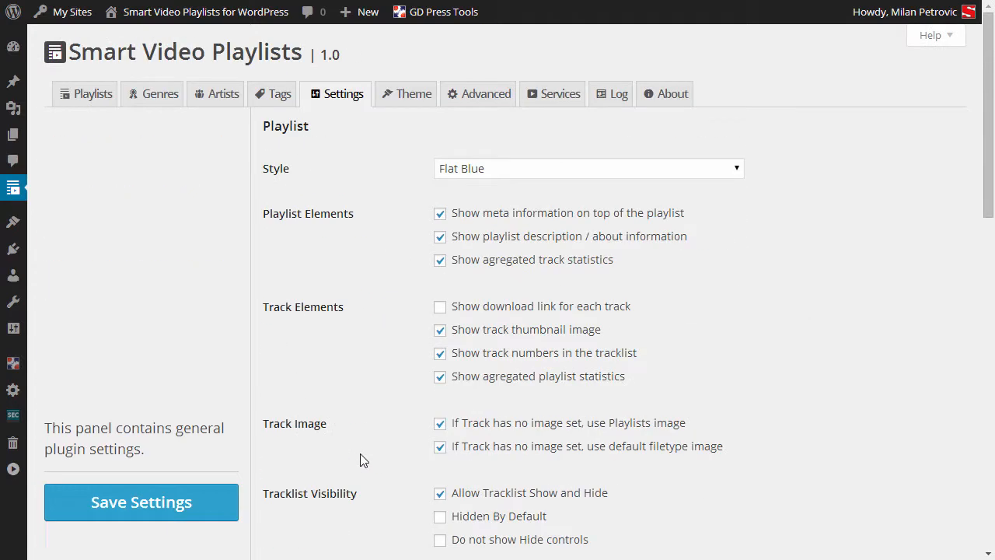
Open the plugin's Theme settings and review the template loop choices for single playlists and the playlist archive
click(391, 93)
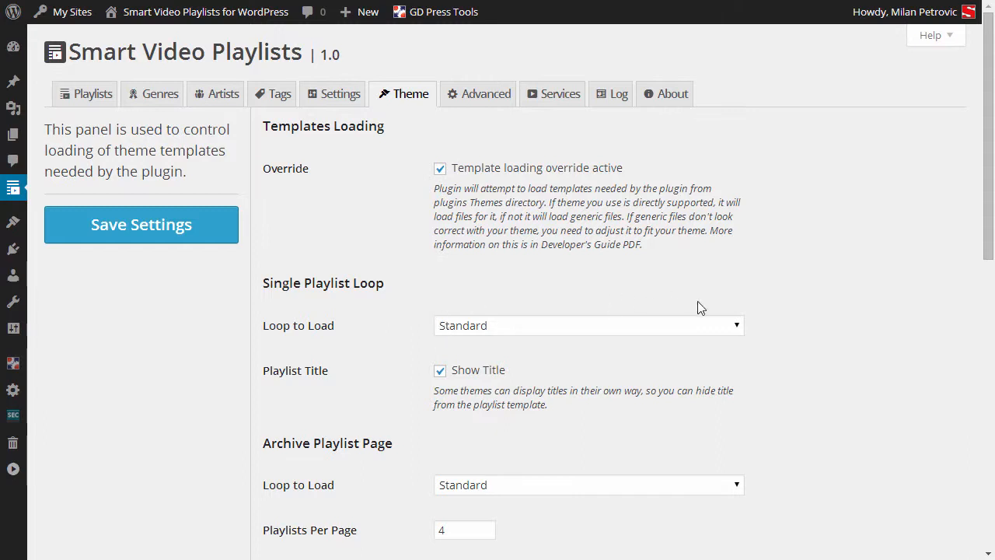
click(702, 326)
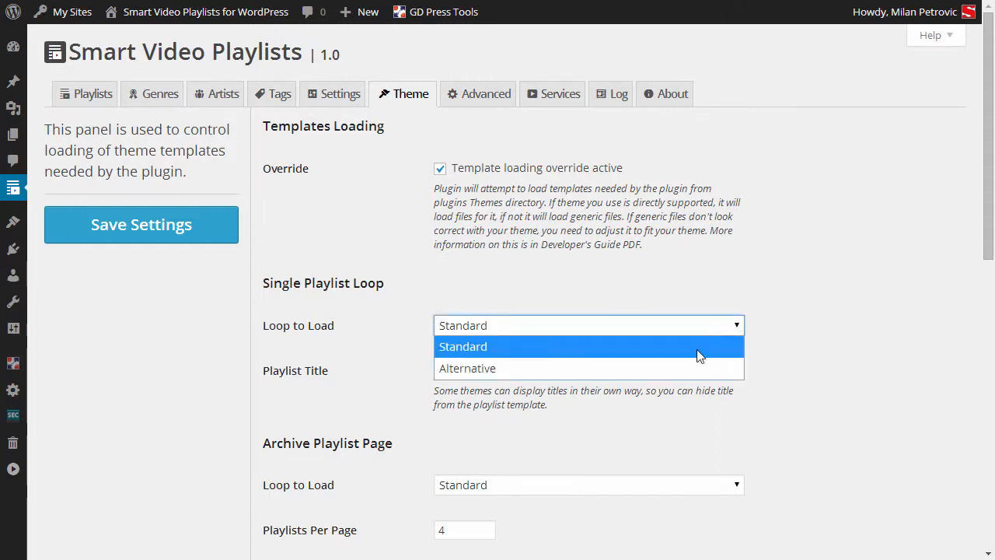
click(821, 366)
scroll(818, 363, down, 2)
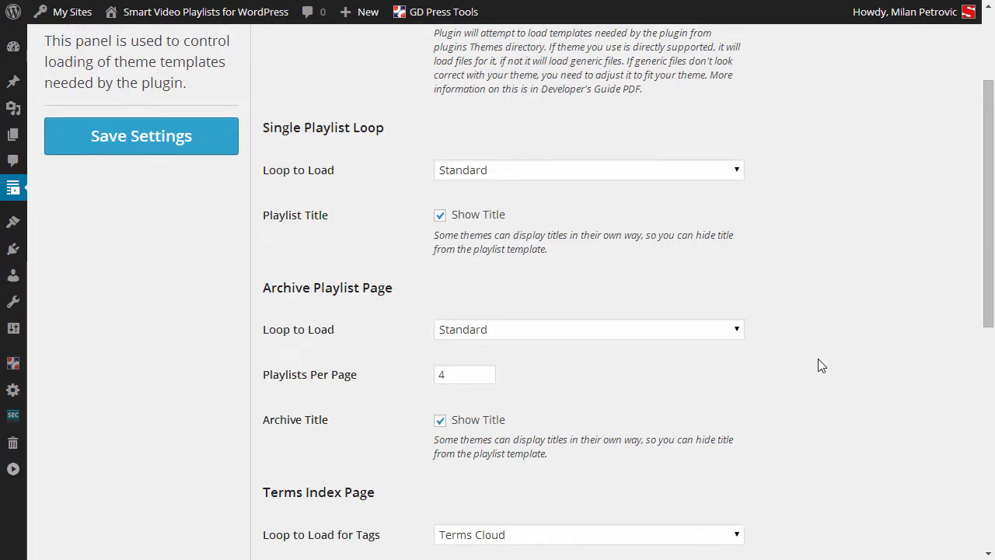
click(696, 336)
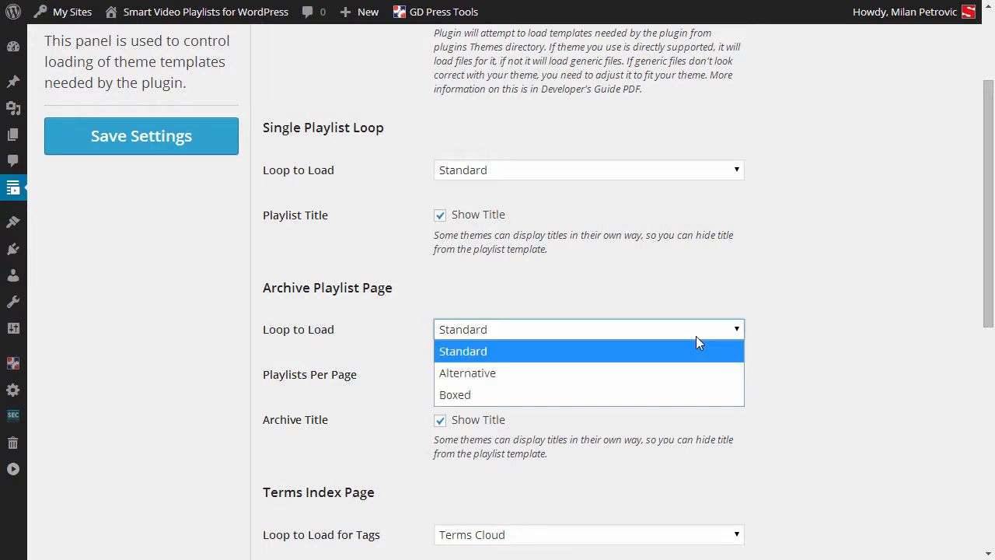
click(658, 426)
scroll(658, 422, down, 2)
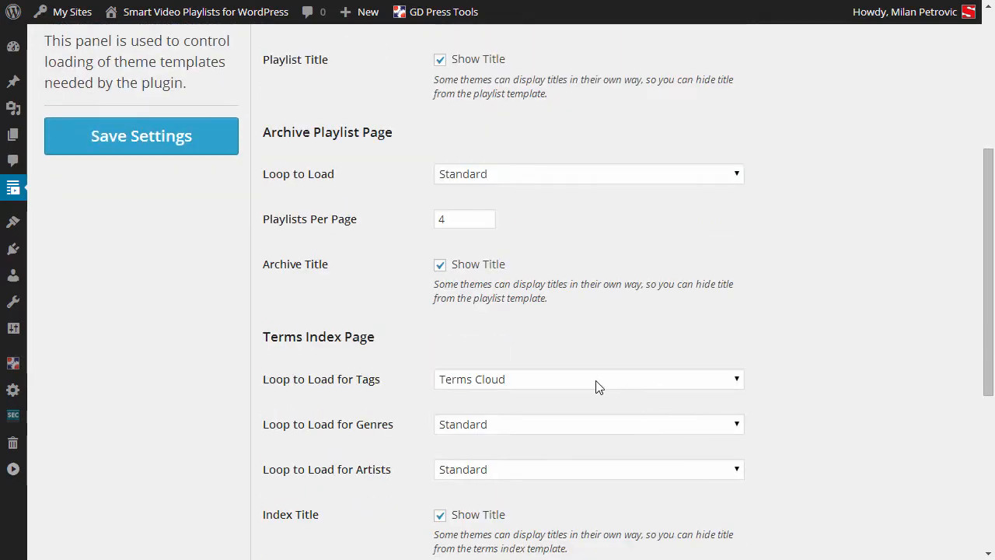
Review the Theme settings for the terms index page, CSS style files and template loading override
click(595, 381)
click(782, 355)
scroll(818, 369, down, 3)
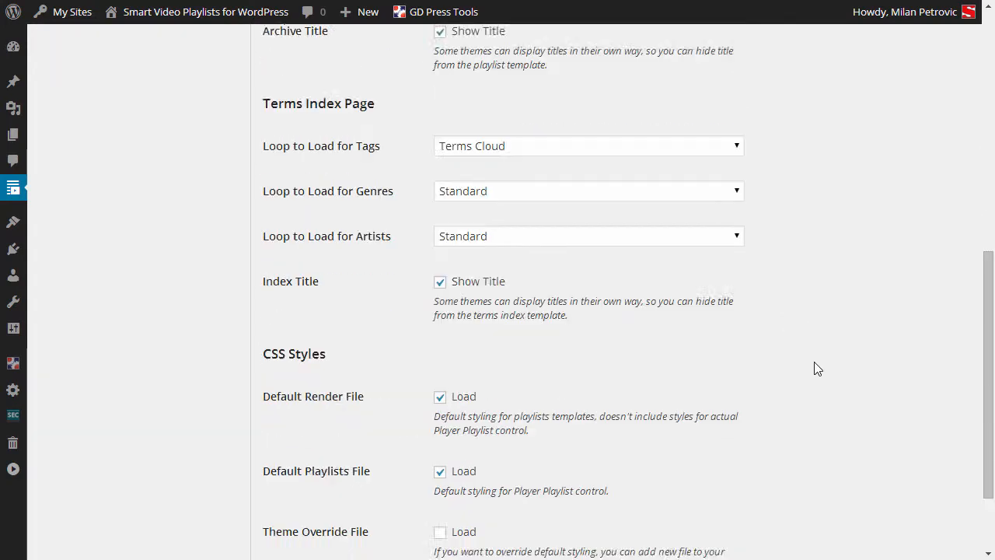
scroll(818, 369, down, 1)
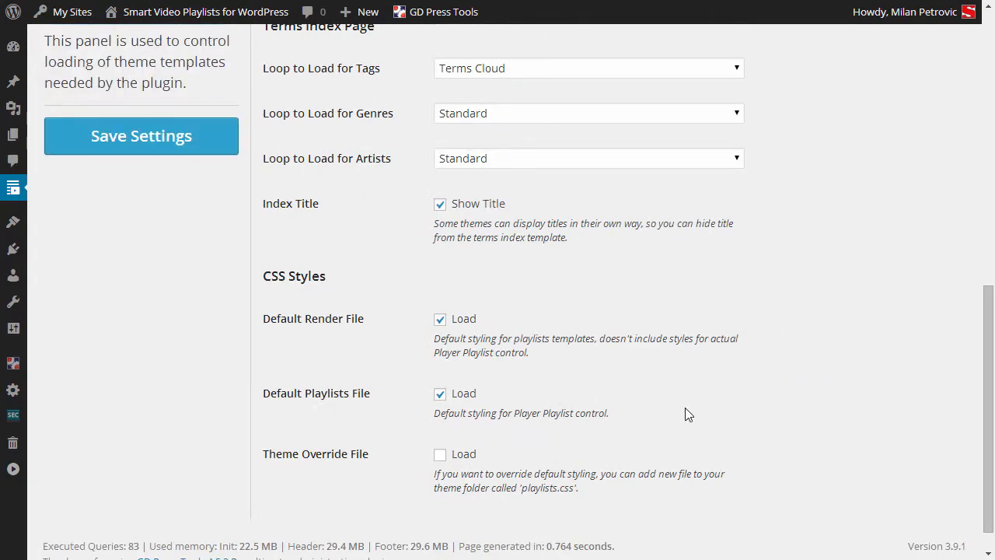
scroll(685, 408, up, 8)
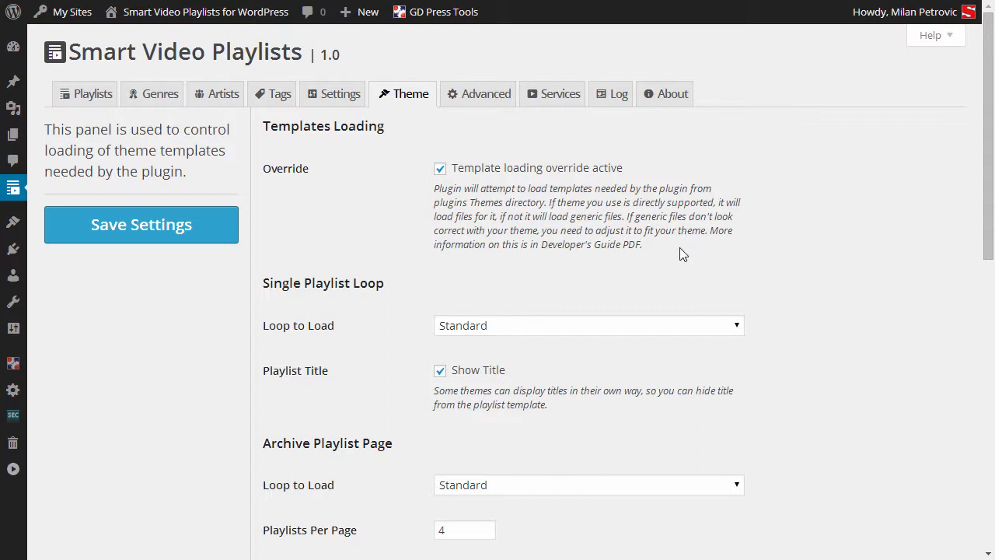
drag(683, 254, 581, 216)
click(544, 212)
Open the Advanced settings and review the post type and taxonomy labels, URL slugs and post thumbnails option
click(476, 96)
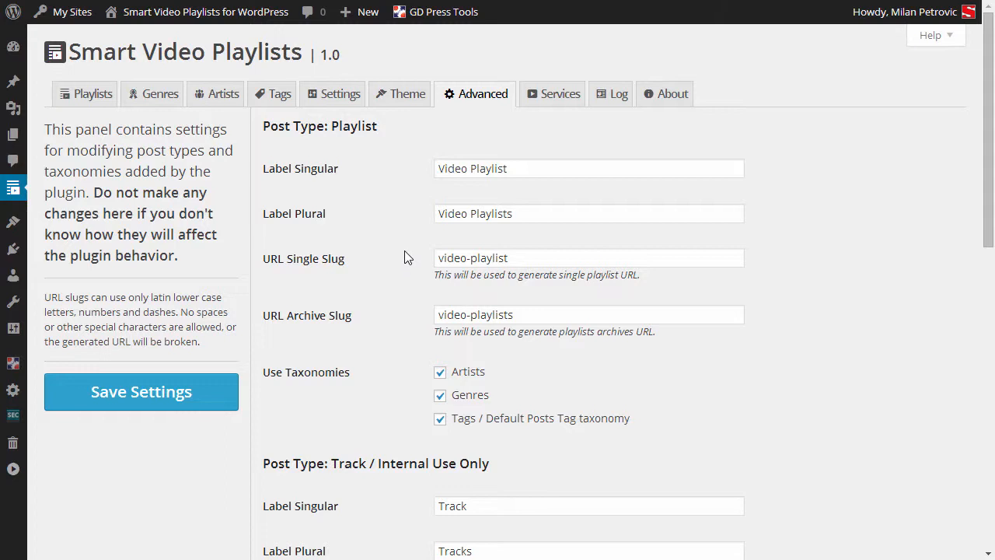
scroll(404, 256, down, 10)
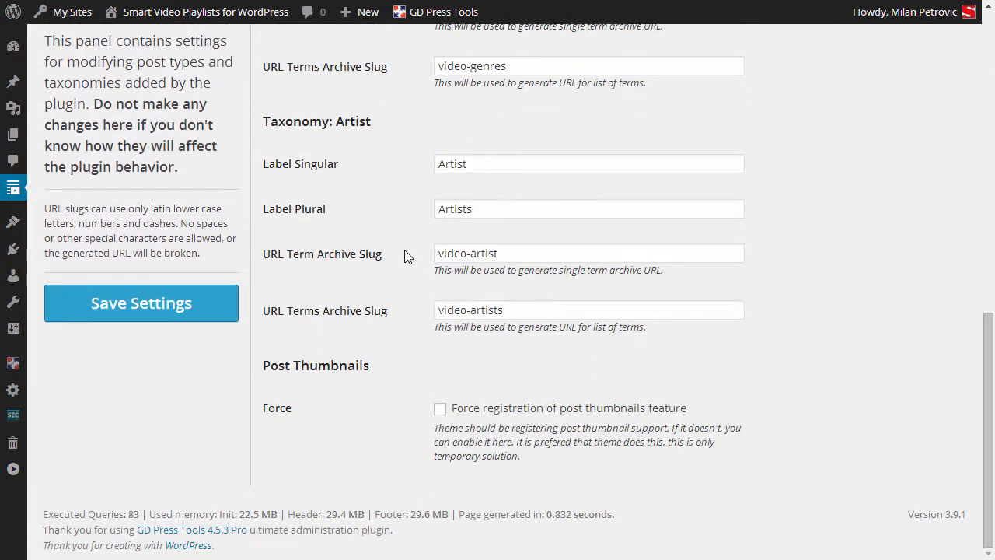
scroll(405, 257, up, 10)
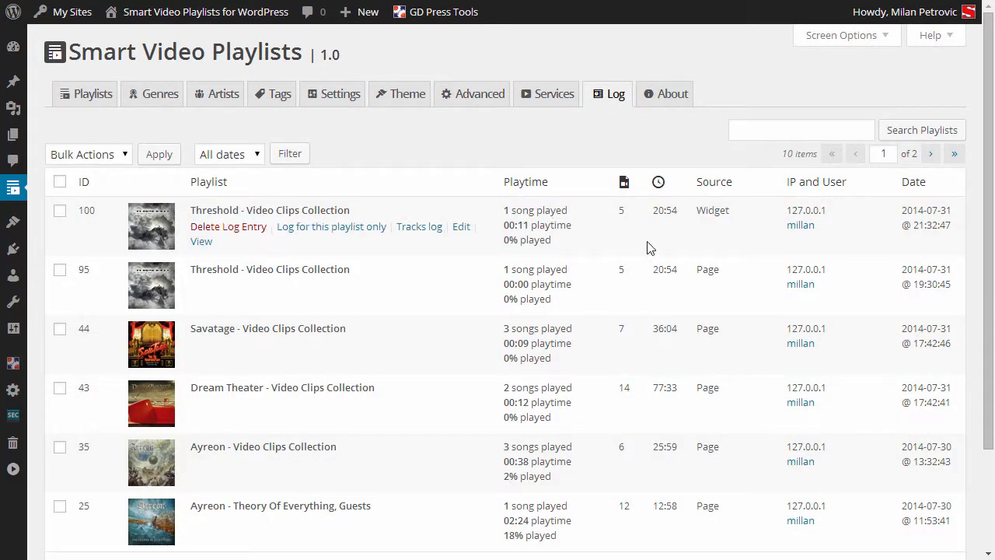
Review the plugin's playtime log entries along with their bulk actions and date filter choices
scroll(650, 247, down, 3)
scroll(650, 248, up, 2)
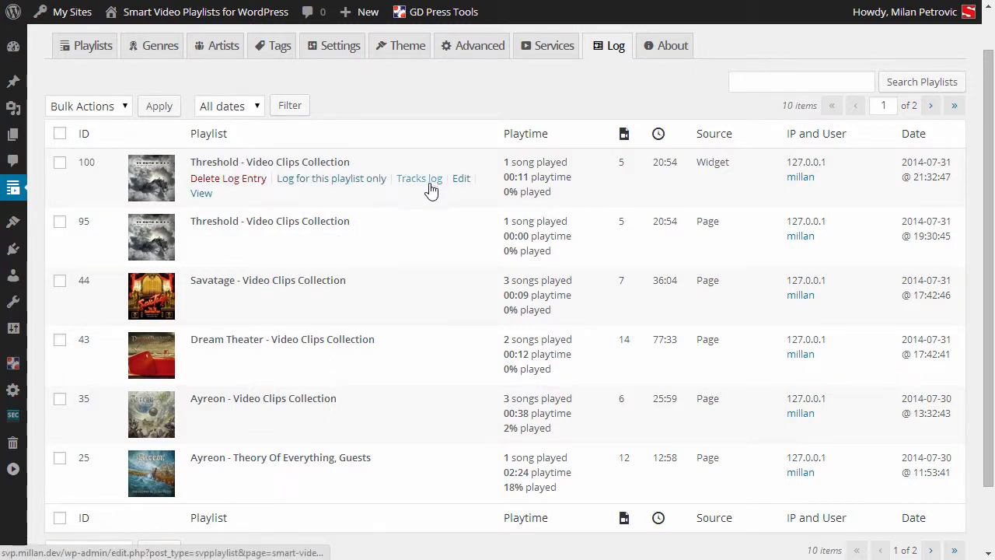
click(92, 106)
click(95, 107)
click(224, 107)
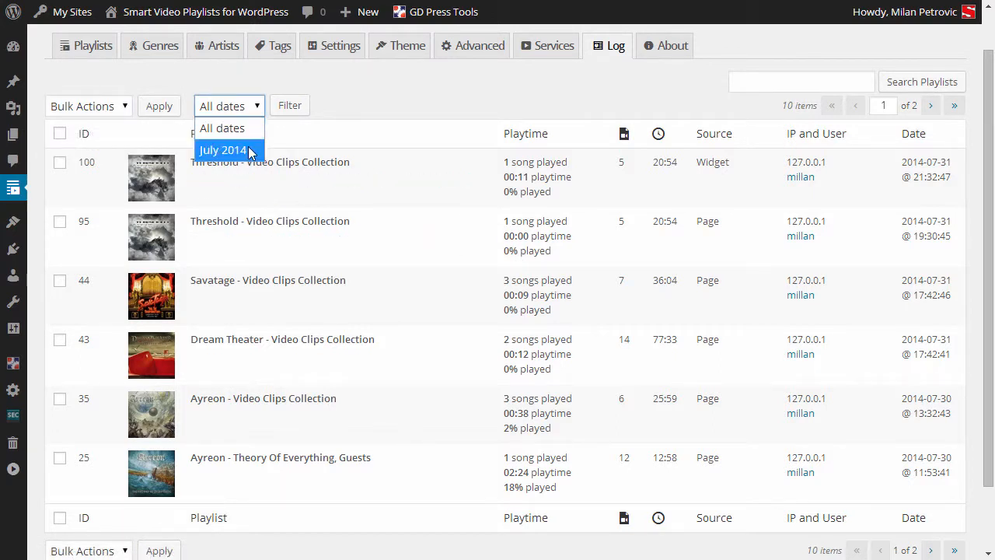
Sort the log by playlist and show only the entries for Ayreon - Theory Of Everything, Guests
click(362, 129)
click(330, 187)
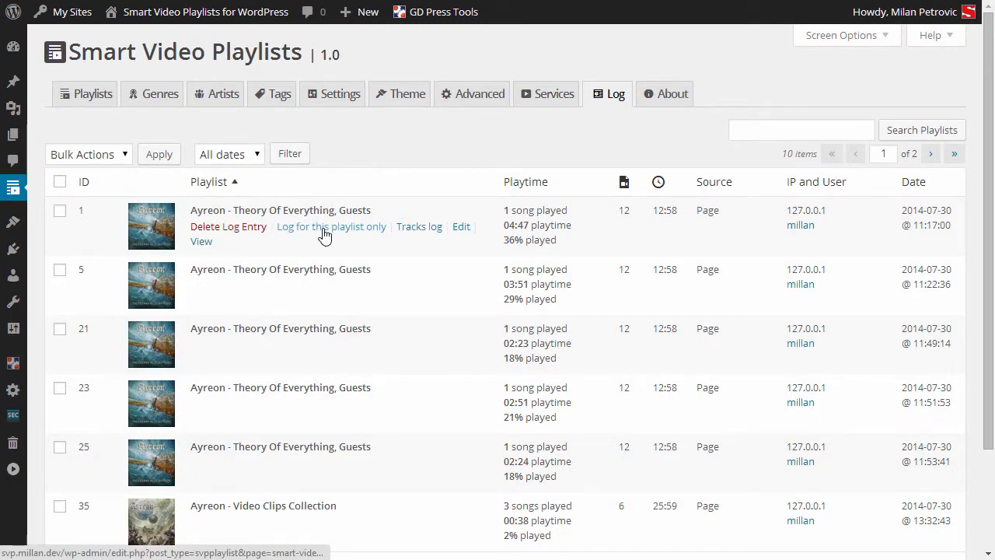
click(324, 234)
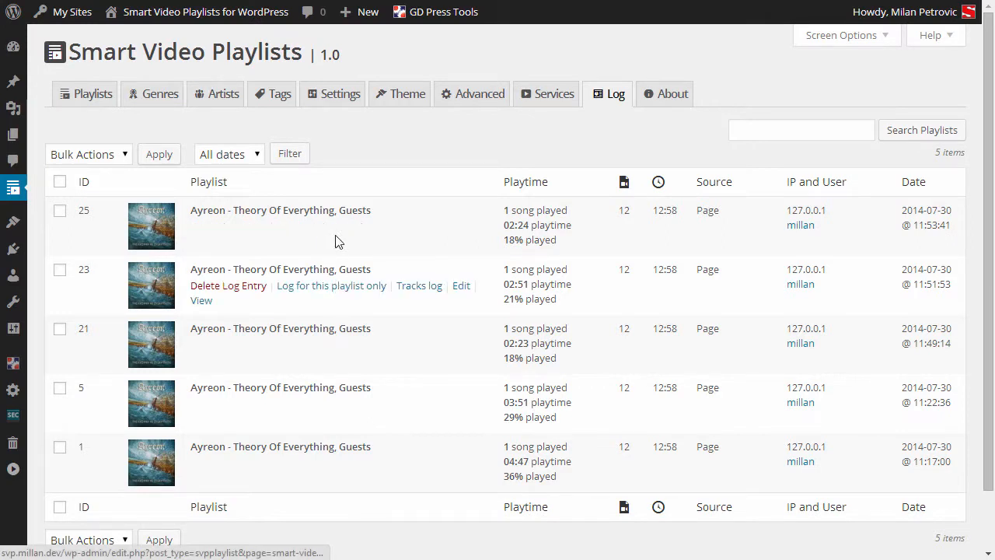
Start a new video playlist and upload smart_sidebars_slider.mp4 from E:\videos to the media library for its local tracks
click(97, 101)
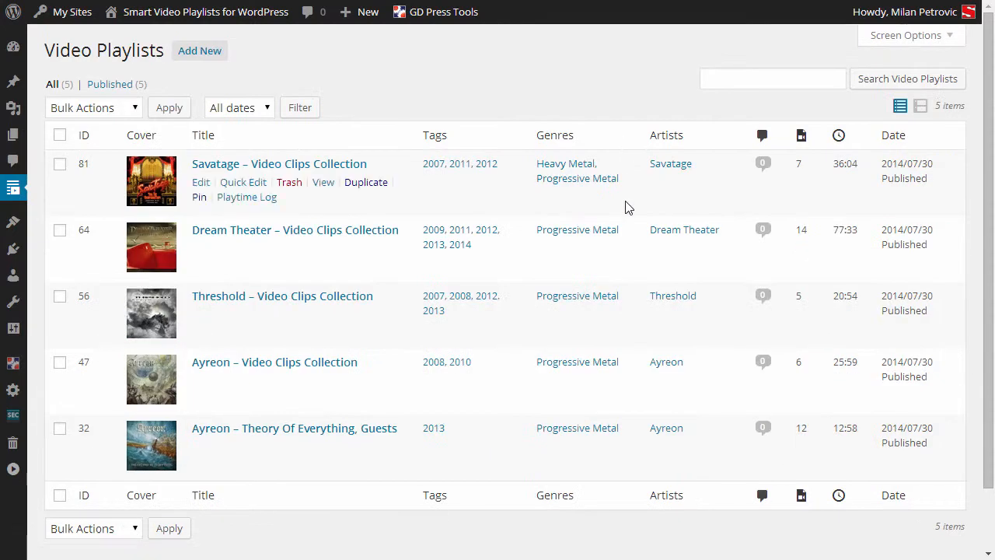
click(216, 51)
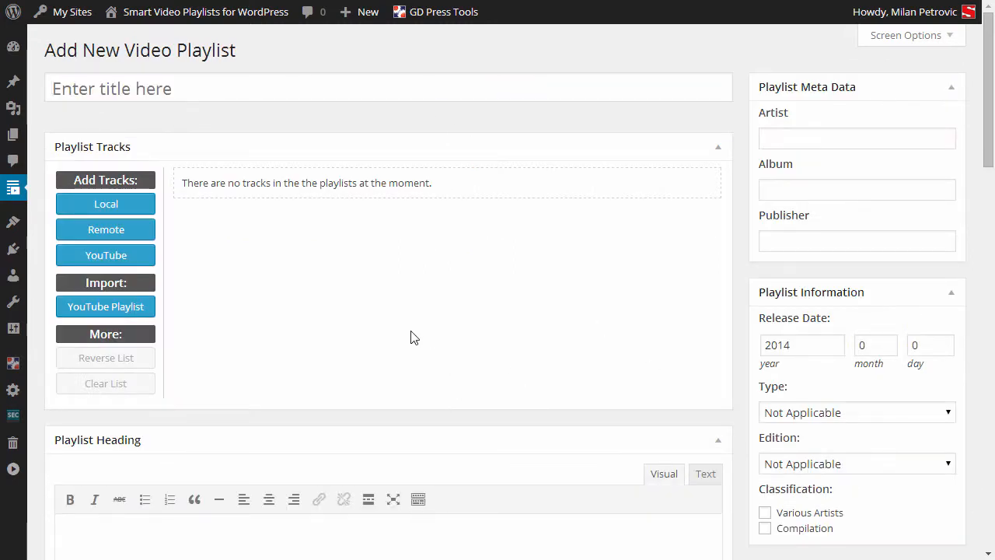
click(126, 209)
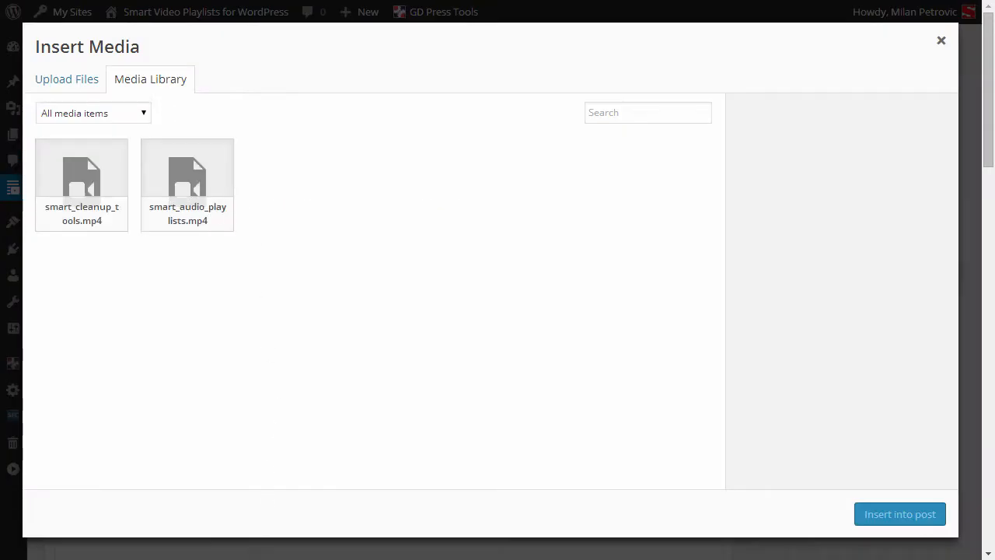
key(alt+Tab)
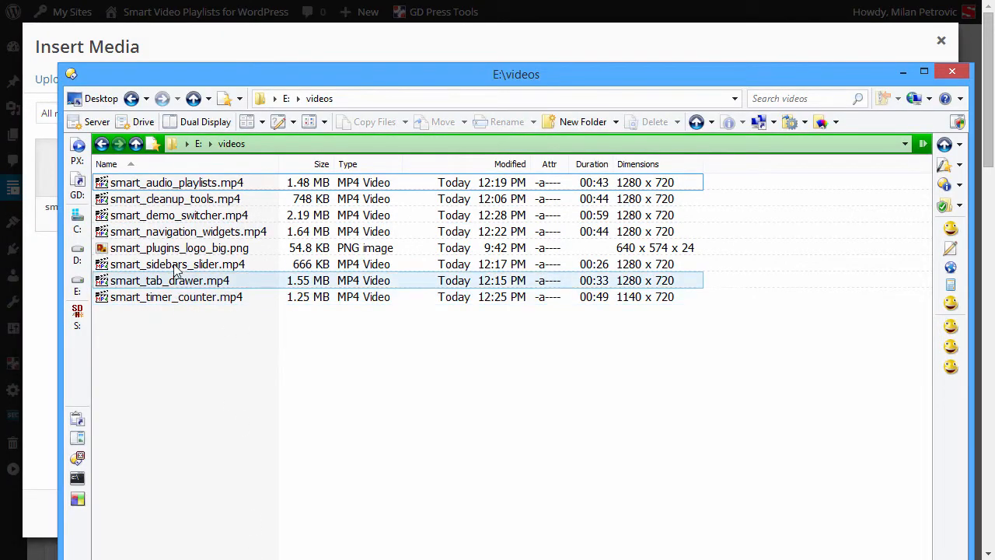
drag(177, 265, 328, 240)
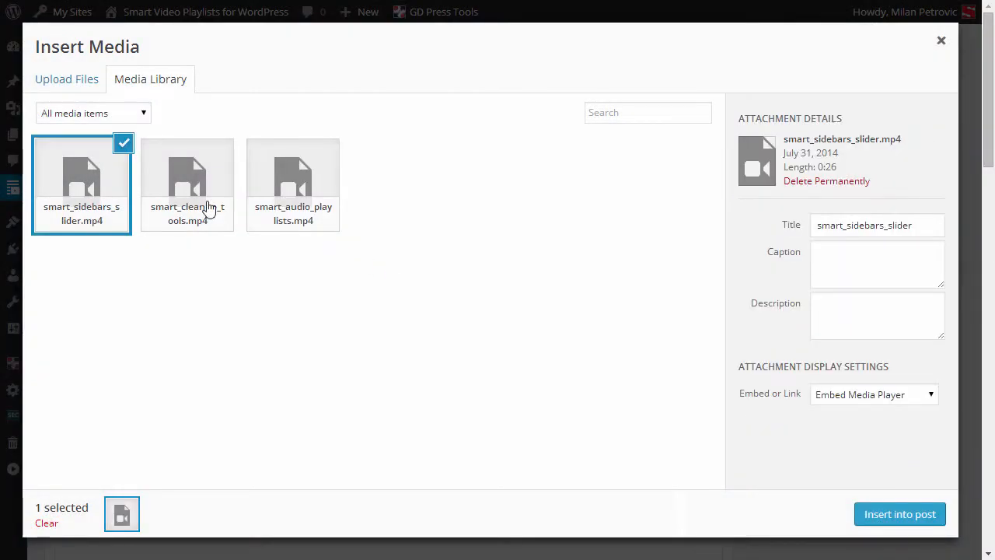
Insert smart_cleanup_tools.mp4, smart_audio_playlists.mp4 and smart_sidebars_slider.mp4 from the media library as playlist tracks, in that order
click(208, 210)
click(306, 187)
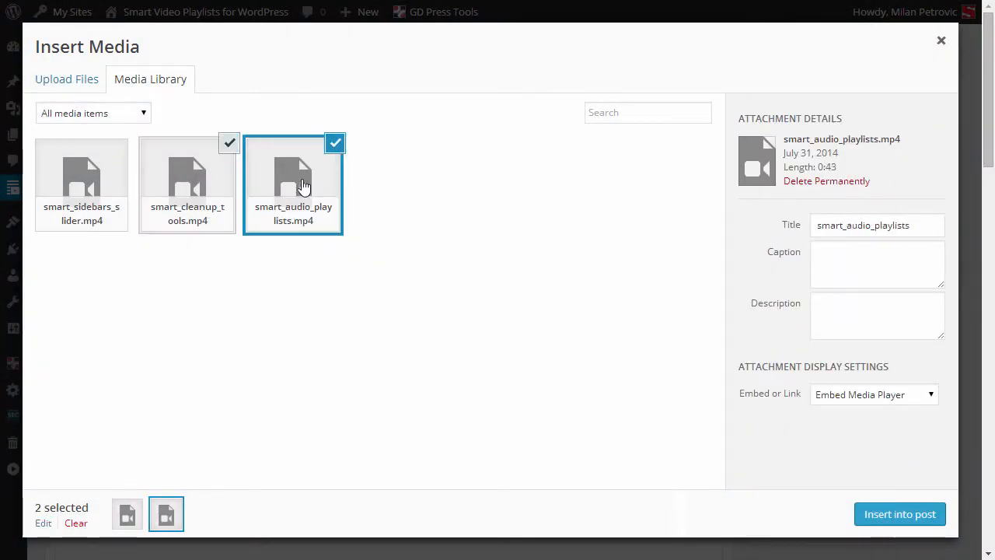
click(109, 190)
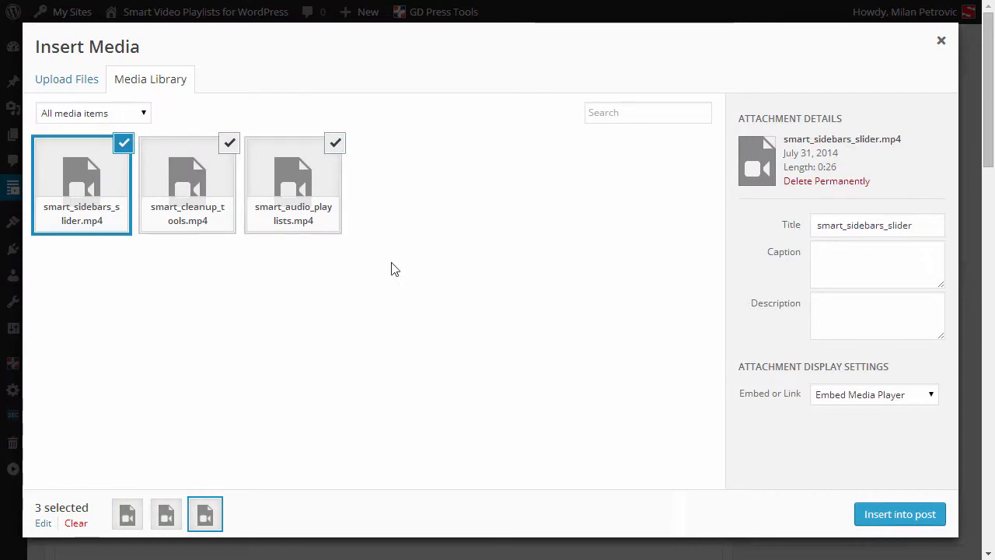
click(885, 514)
Retitle the first track Smart Cleanup Tools, set its artist to Smart Plugins and copy the artist text
click(401, 190)
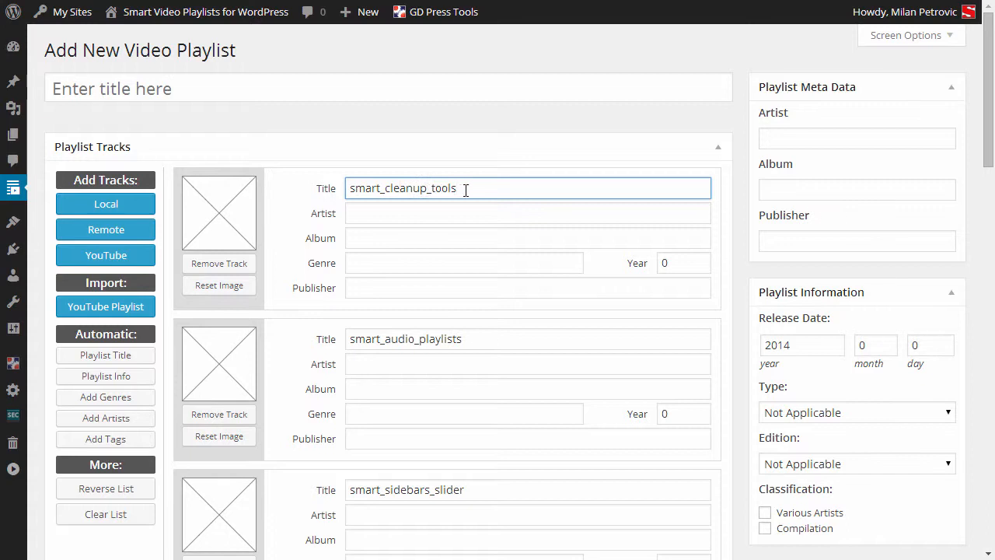
text(S)
text( C)
text( T)
key(Tab)
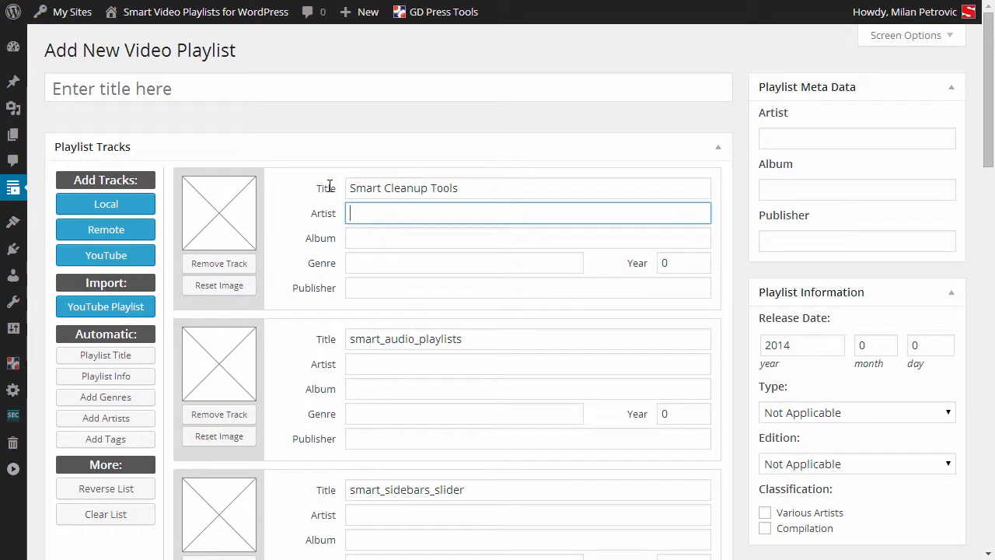
text(Smart Plugins)
key(ctrl+a)
key(ctrl+c)
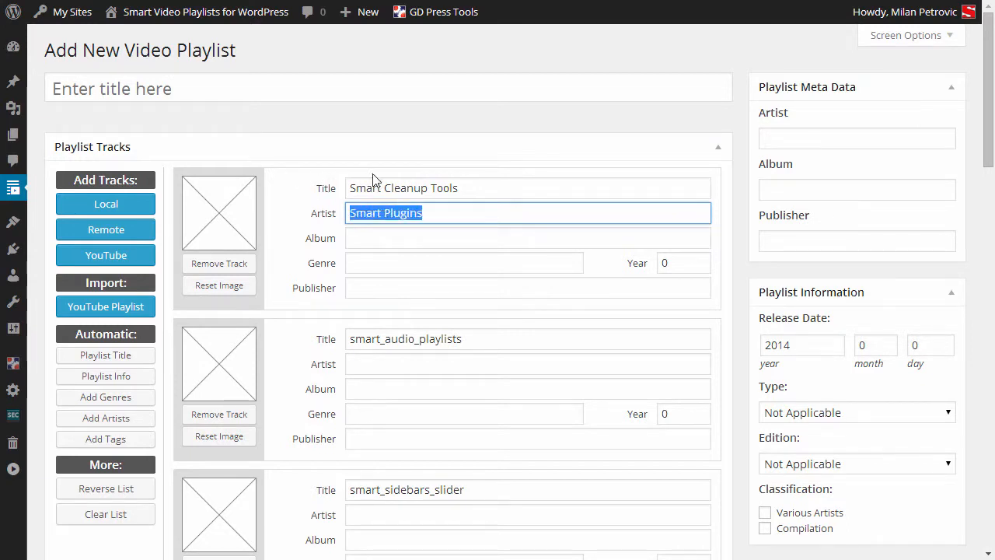
Set the second track's artist to Smart Plugins and retitle it Smart Audio Playlists
click(383, 363)
key(ctrl+v)
drag(357, 346, 300, 345)
text(S)
drag(391, 340, 550, 332)
key(BackSpace)
key(BackSpace)
text(A)
key(Right)
key(Right)
key(Right)
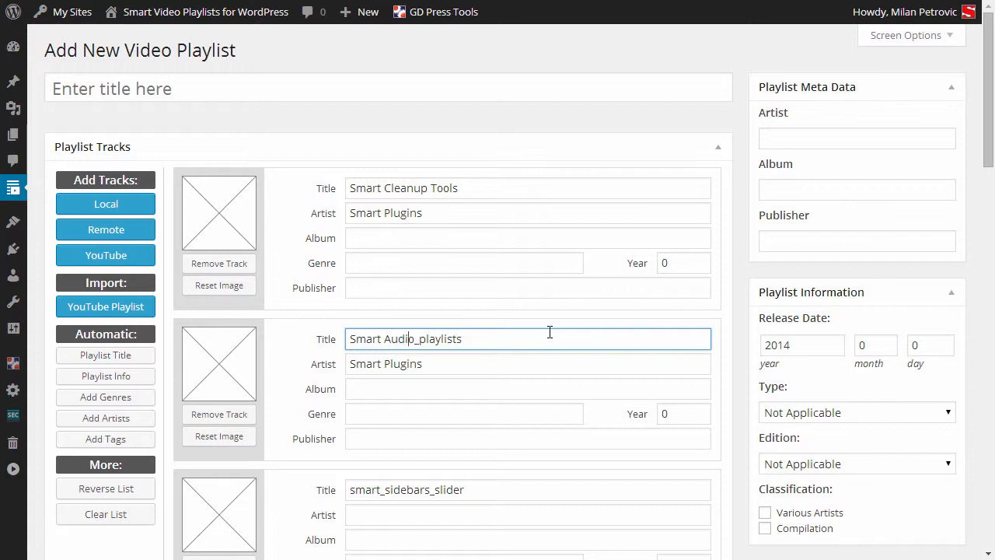
text(P)
Set the third track's artist to Smart Plugins and retitle it Smart Sidebars Slider
scroll(524, 360, down, 1)
click(420, 438)
key(ctrl+v)
click(350, 412)
key(Delete)
text(S)
key(shift+Right)
key(shift+Right)
text(S)
key(Right)
key(Right)
key(shift+Right)
text(S)
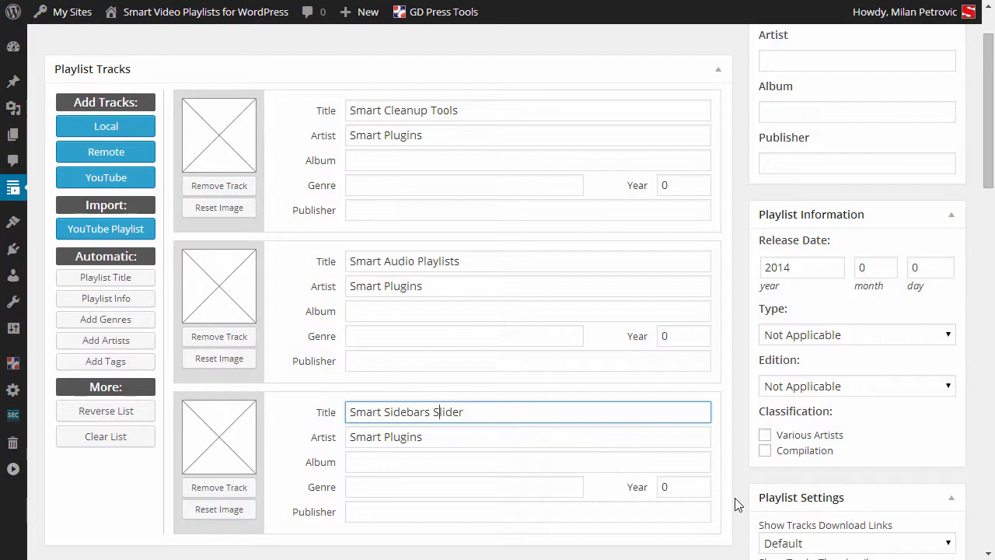
click(280, 425)
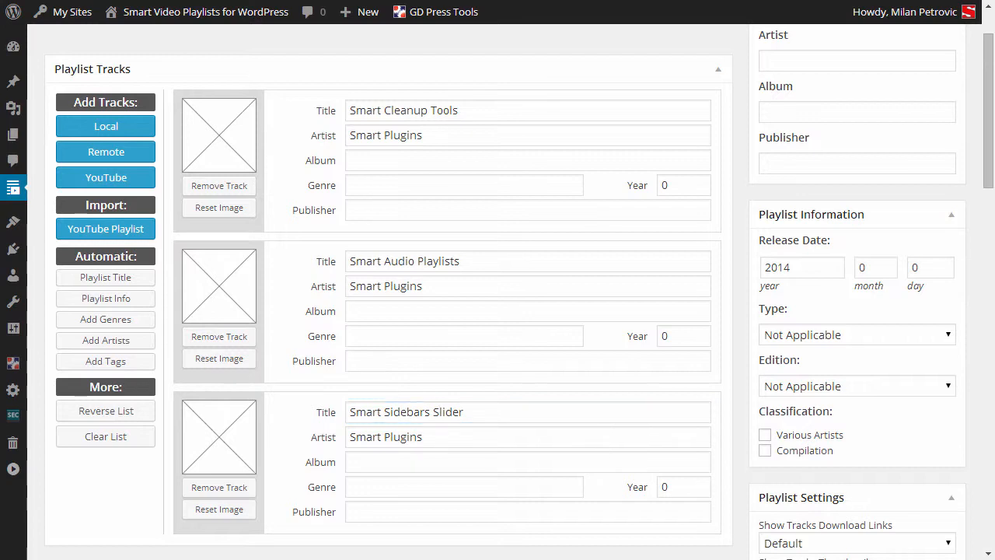
Upload the three preview JPEGs from E:\videos and assign smart-cleanup-tools.preview.jpg as the first track's image
click(219, 138)
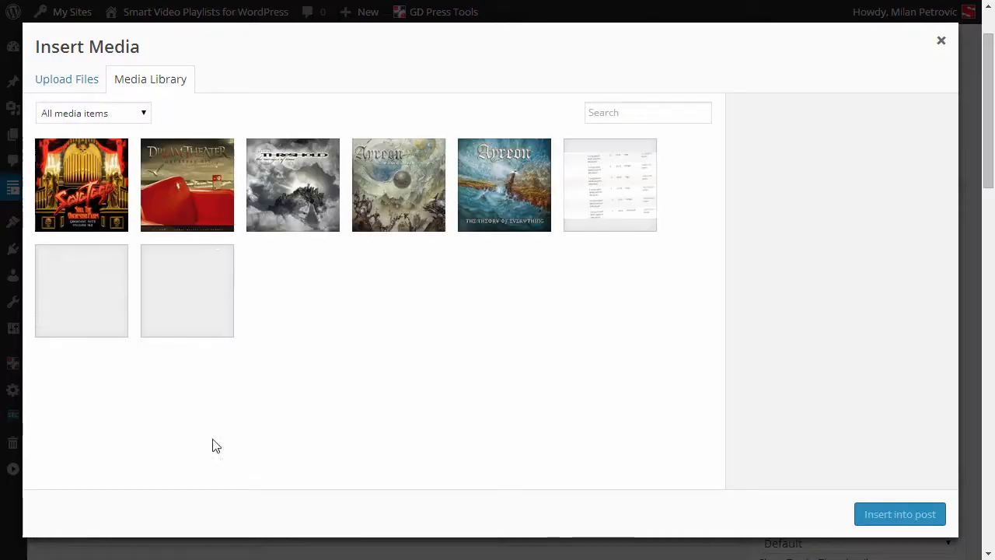
key(alt+Tab)
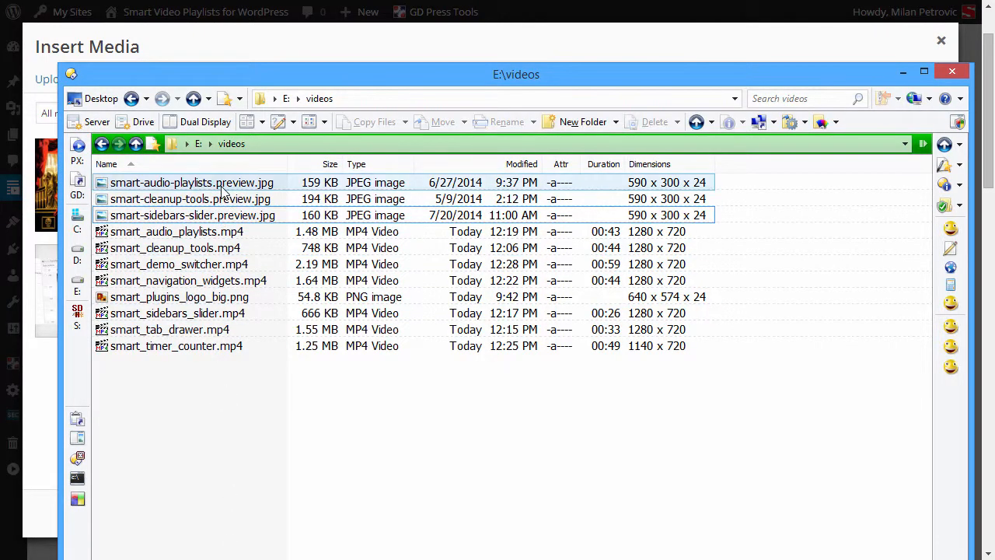
click(217, 184)
shift+click(218, 217)
drag(217, 199, 265, 369)
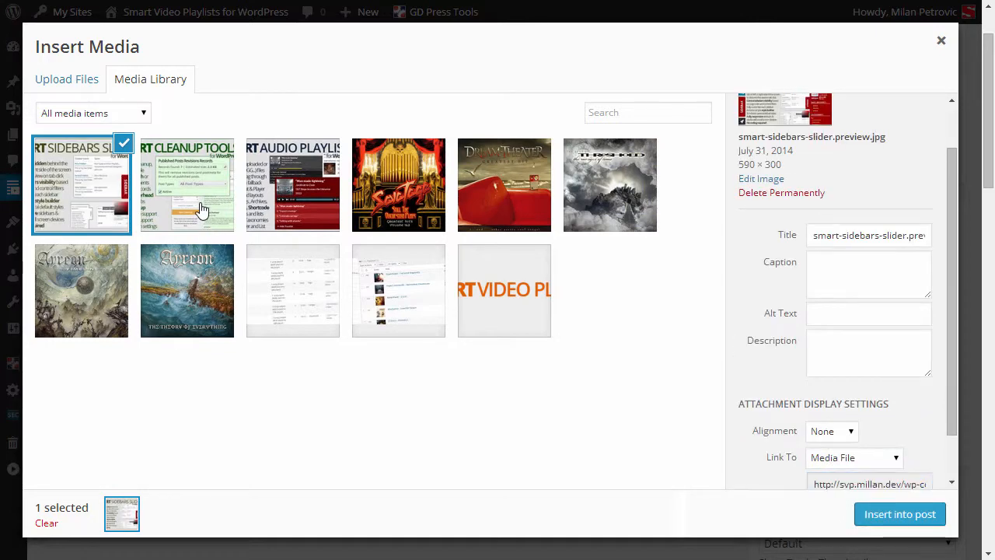
click(199, 198)
click(884, 504)
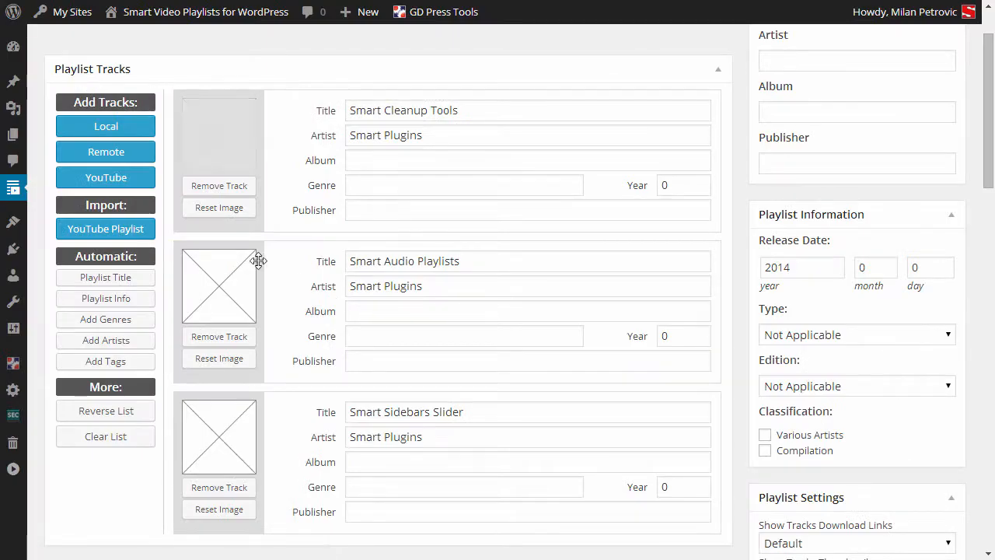
Assign smart-audio-playlists.preview.jpg as the second track's image and smart-sidebars-slider.preview.jpg as the third's
click(221, 284)
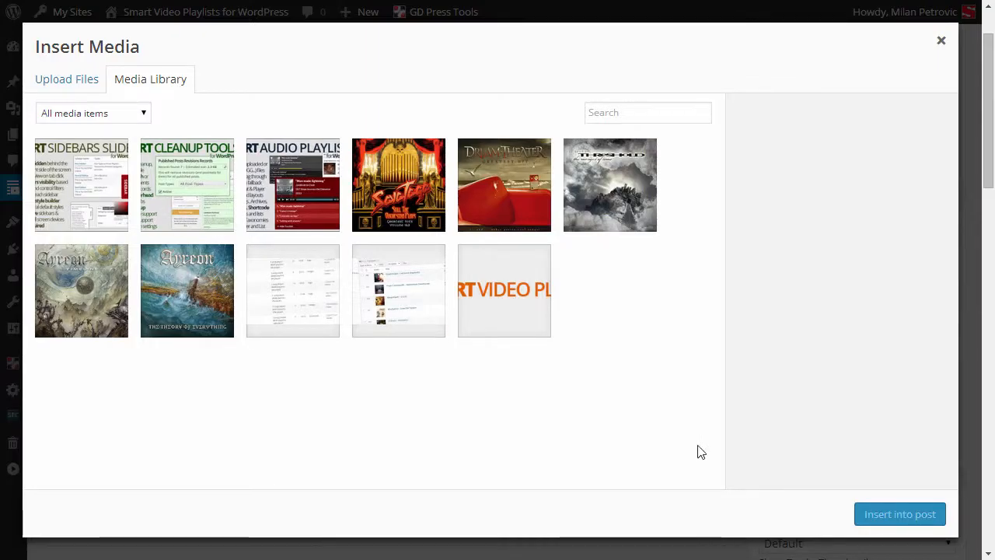
click(938, 43)
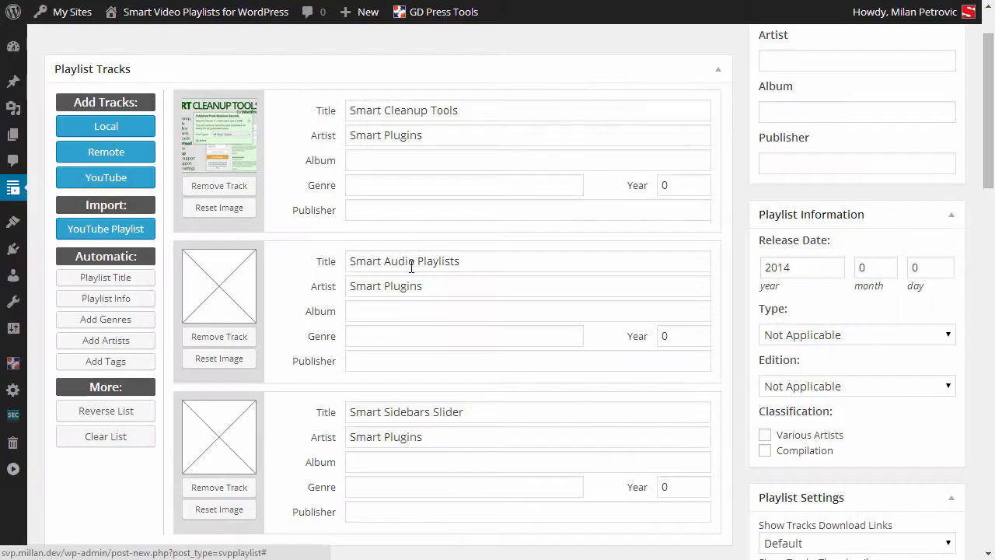
click(217, 307)
click(271, 172)
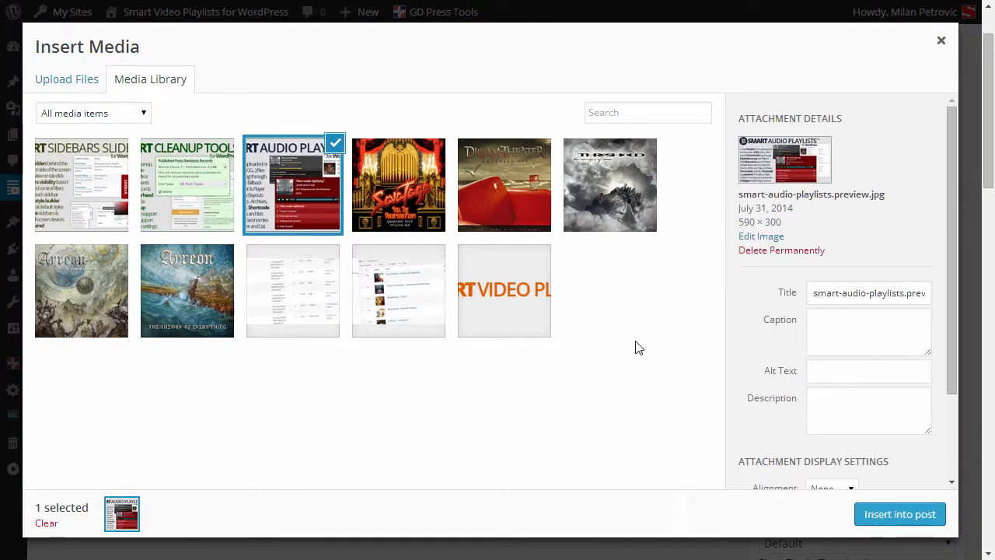
click(894, 516)
click(209, 439)
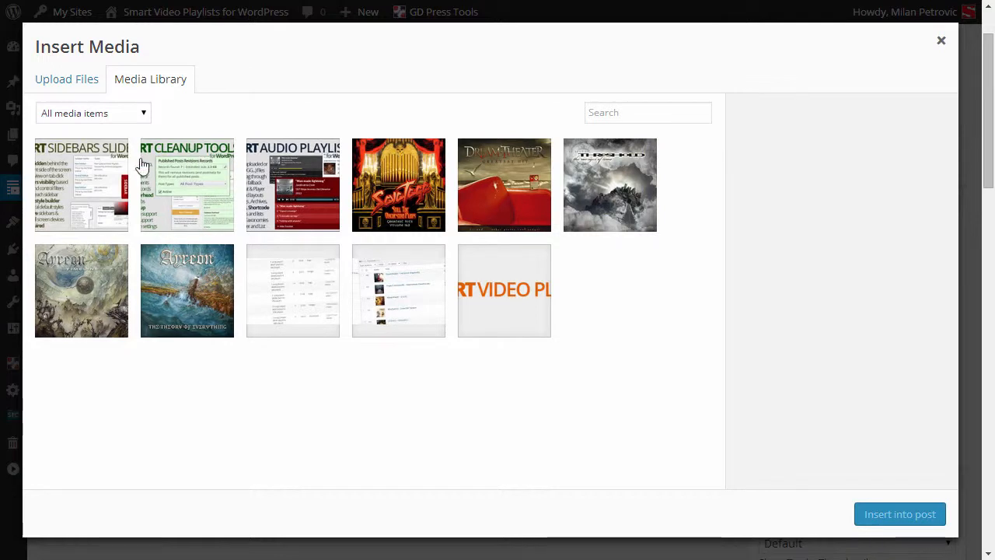
click(98, 180)
click(899, 515)
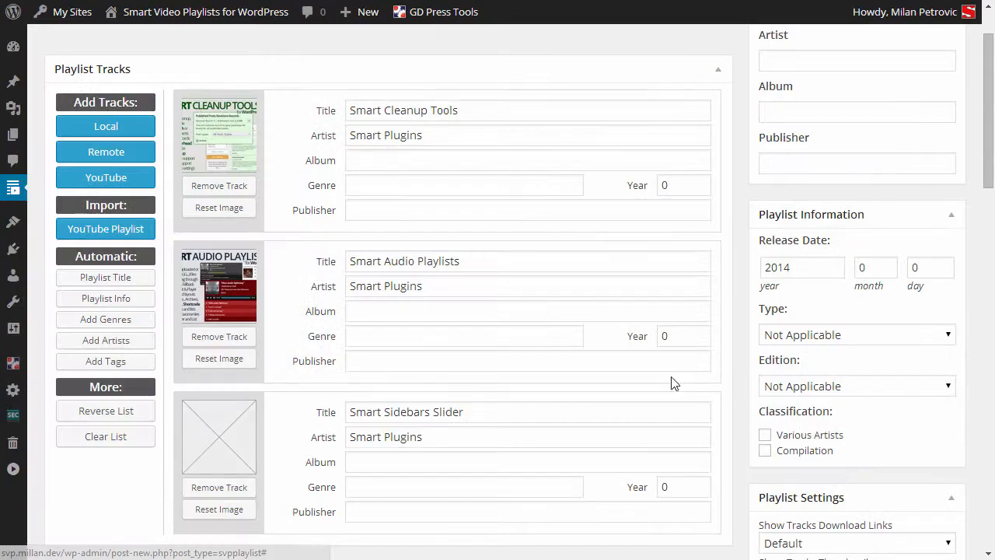
Upload smart_plugins_logo_big.png from E:\videos and set it as the playlist's featured image
scroll(752, 349, down, 10)
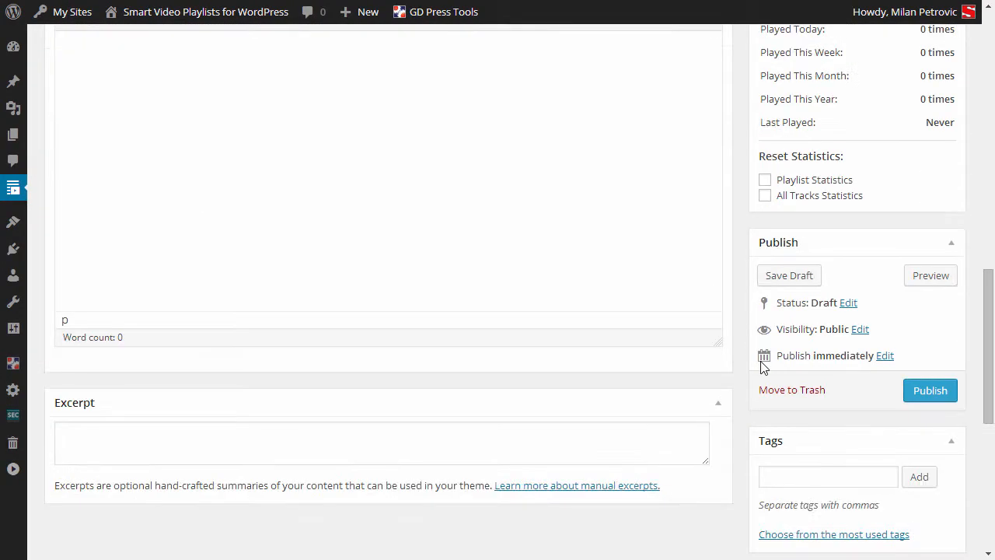
scroll(762, 360, down, 6)
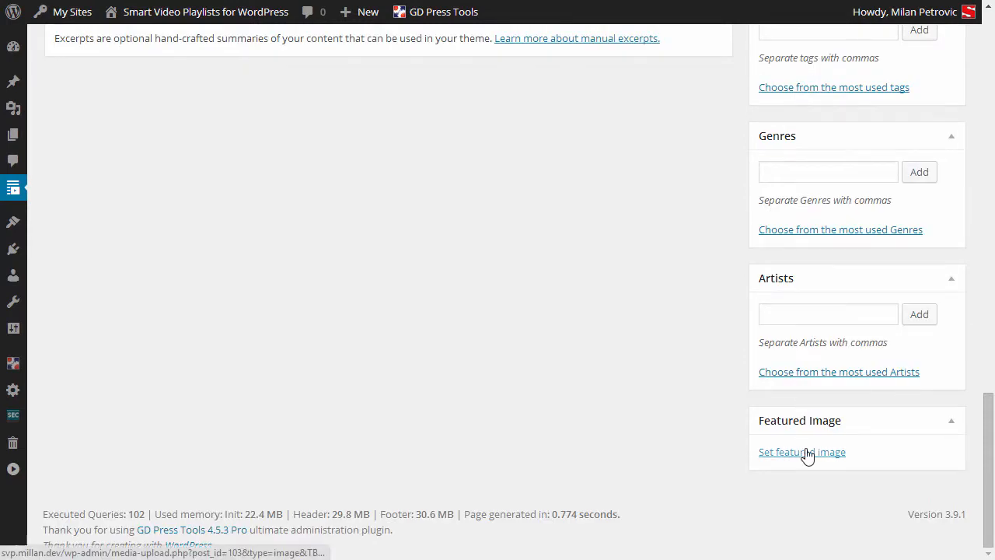
click(807, 453)
key(alt+Tab)
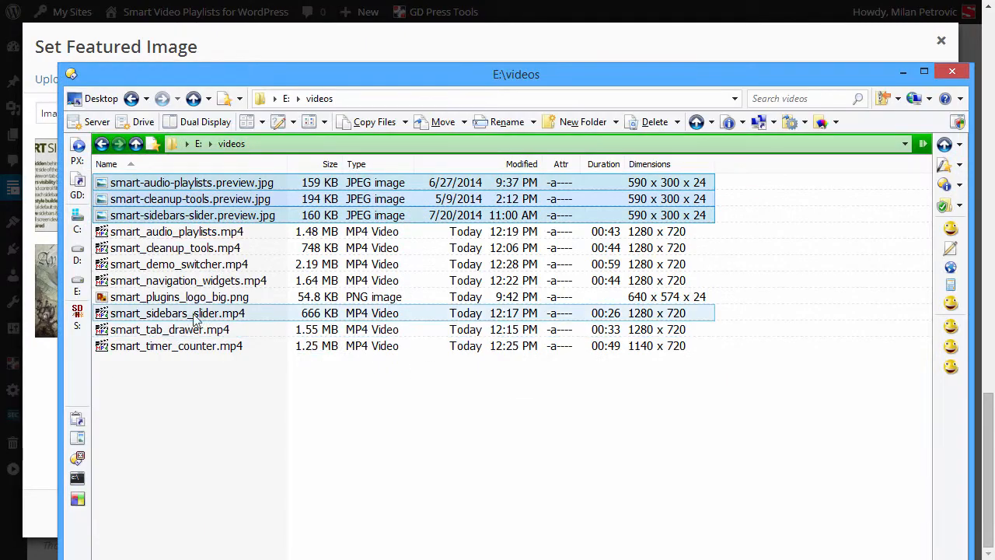
drag(194, 297, 284, 384)
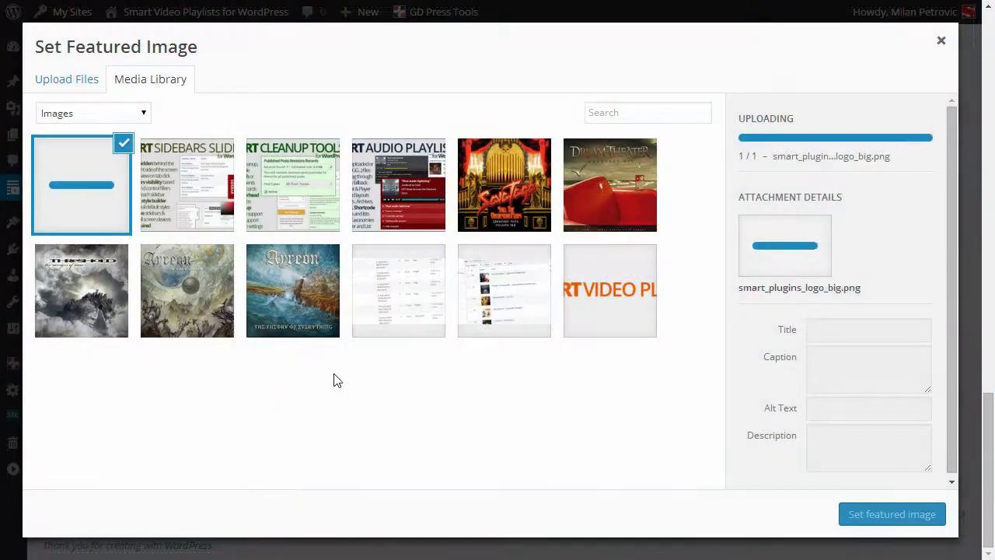
click(865, 515)
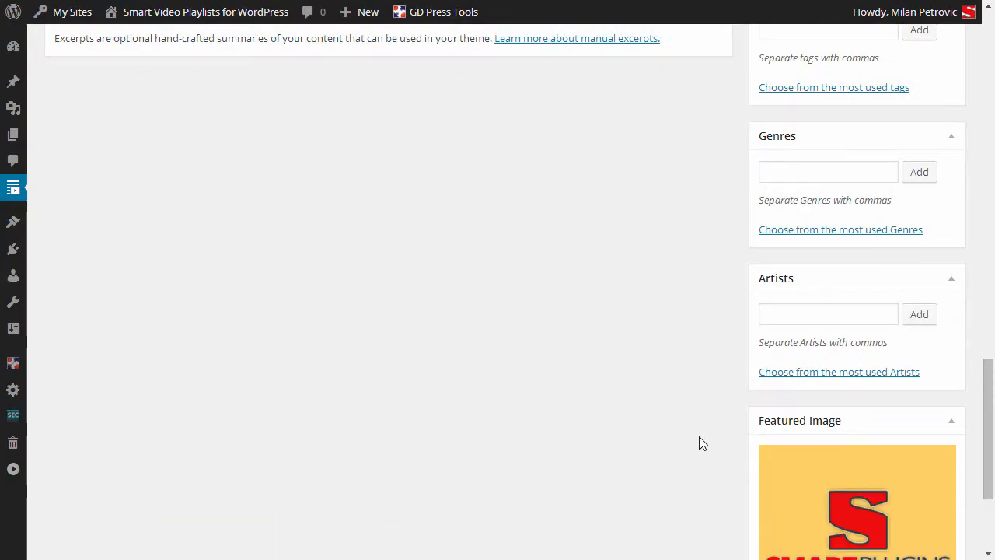
Title the playlist "Smart Plugins - Some Plugins", copying the artist text from the first track
scroll(732, 447, up, 5)
scroll(733, 447, up, 15)
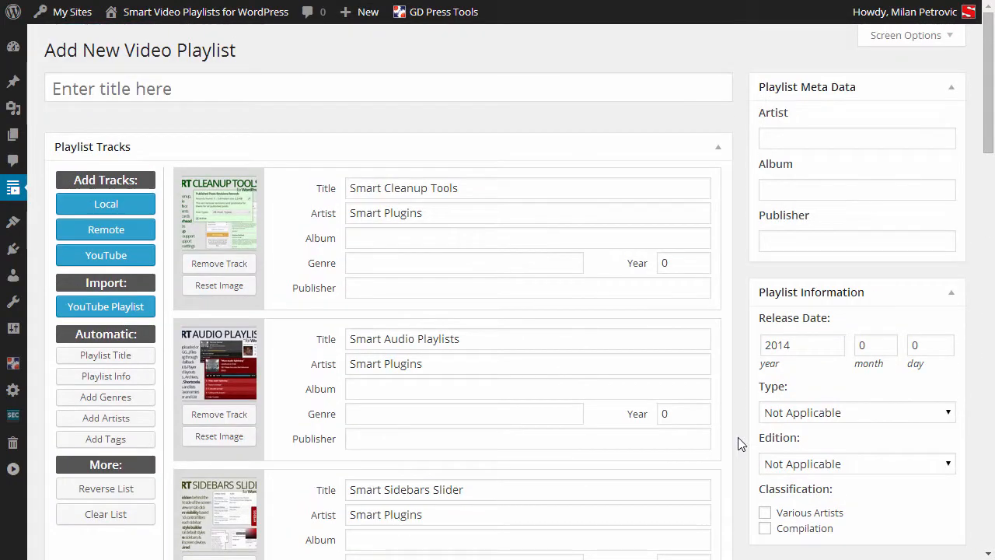
scroll(351, 213, down, 1)
scroll(422, 161, up, 1)
drag(441, 211, 259, 213)
key(ctrl+c)
click(174, 84)
key(ctrl+v)
text(- Some Plugin)
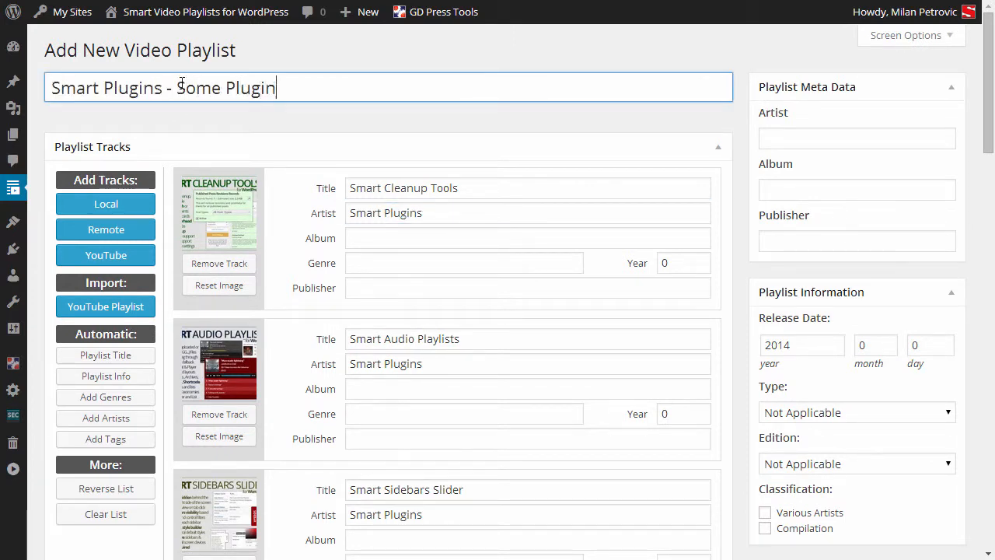
text(s)
Fill in the playlist metadata with artist Smart Plugins and album Some Plugins
click(793, 137)
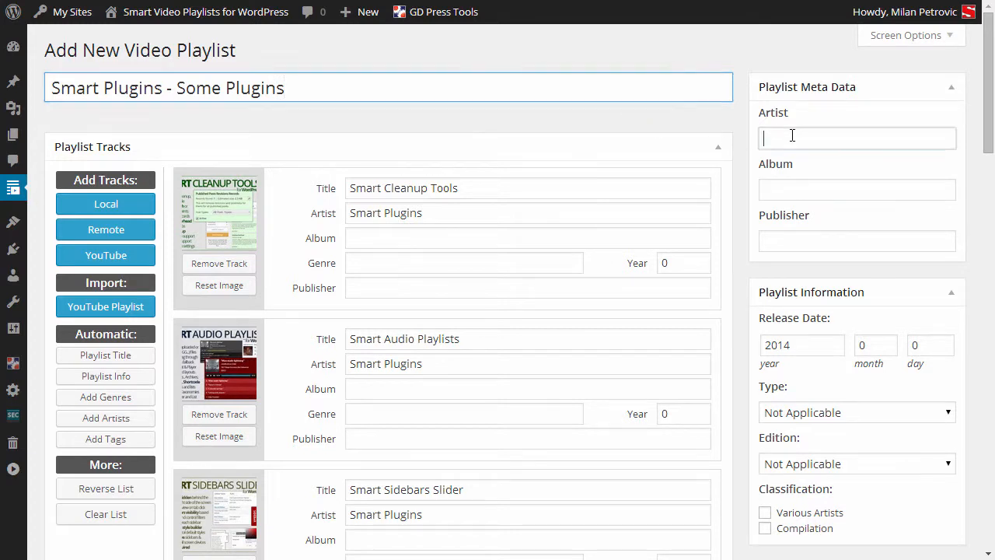
key(ctrl+v)
click(808, 186)
text(So)
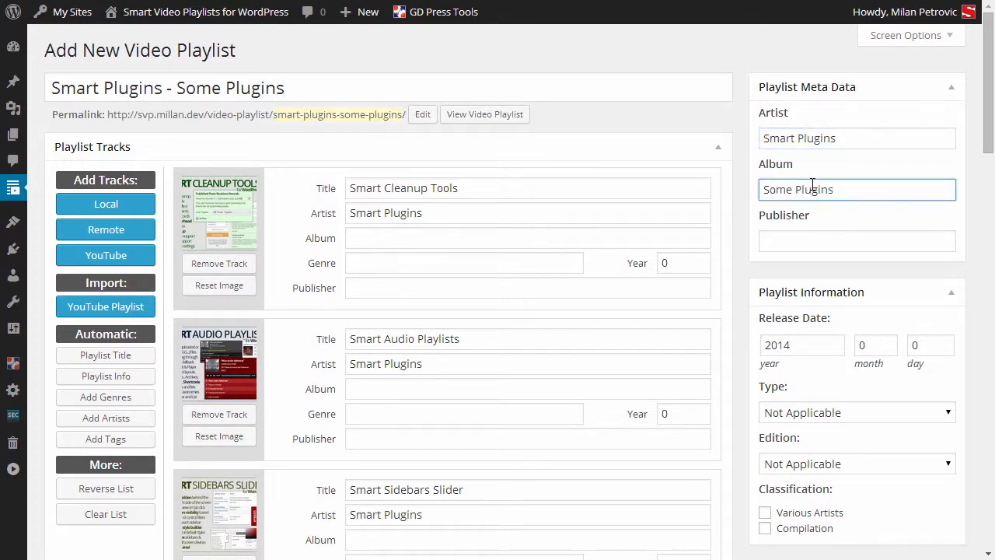
Add the tags 2014, Tools and Plugins to the playlist
scroll(816, 234, down, 11)
scroll(848, 313, down, 4)
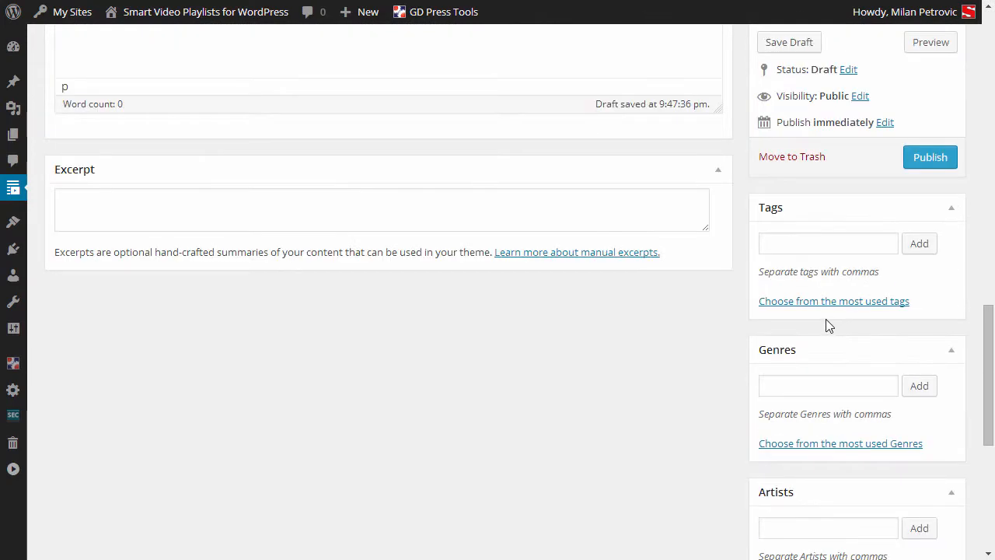
click(804, 244)
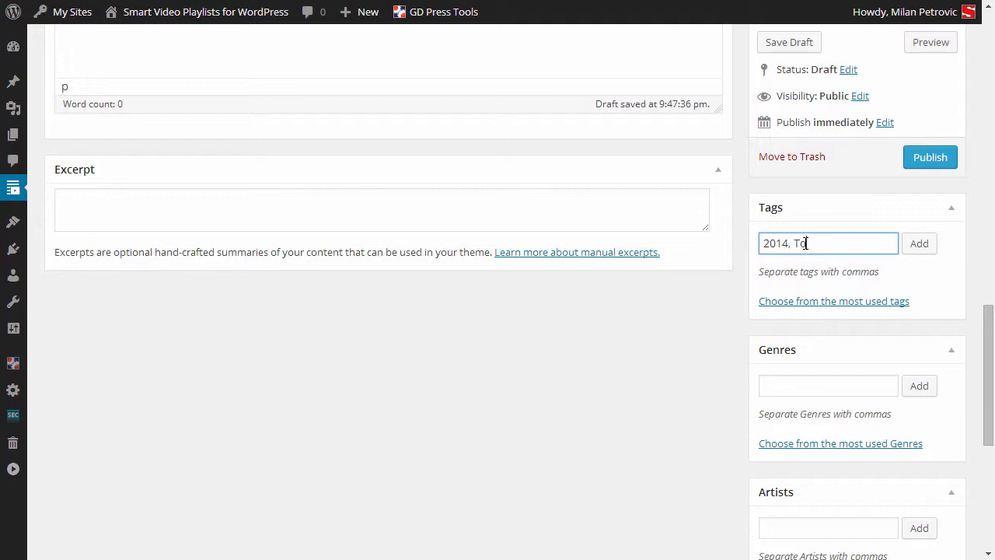
text(2014, Tools, Plugins)
click(921, 244)
Add Tutorials as the playlist's genre and Smart Plugins as its artist term
click(843, 399)
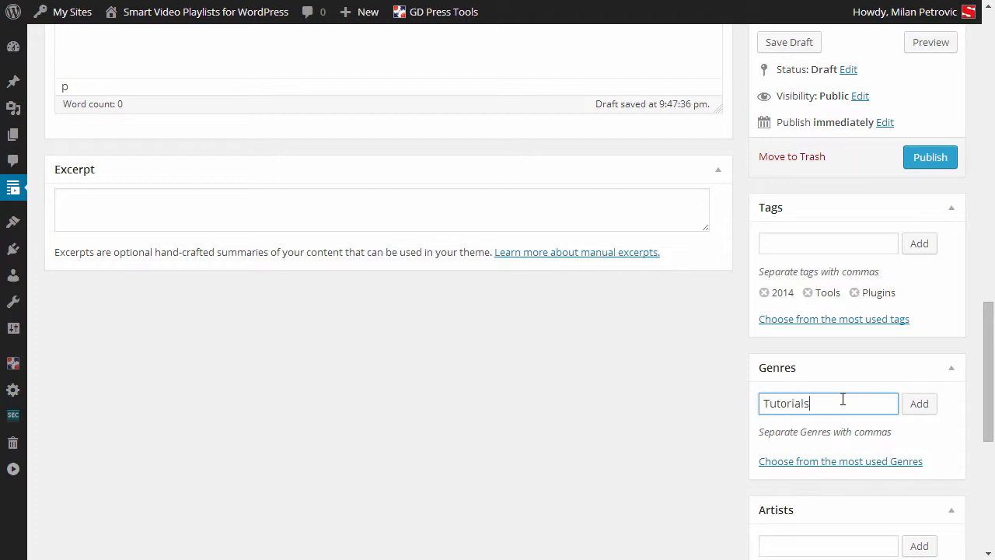
click(914, 409)
scroll(902, 411, down, 2)
click(832, 409)
text(Smart Plugins)
click(920, 409)
Set the year of the Smart Cleanup Tools track to 2014
scroll(708, 412, up, 6)
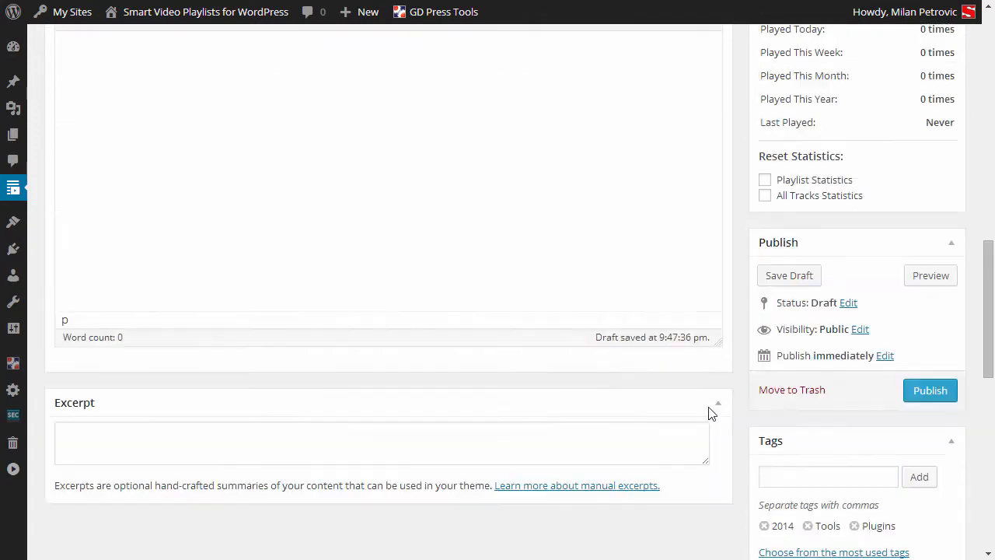
scroll(709, 414, up, 1)
click(169, 194)
scroll(207, 235, up, 2)
scroll(460, 326, up, 1)
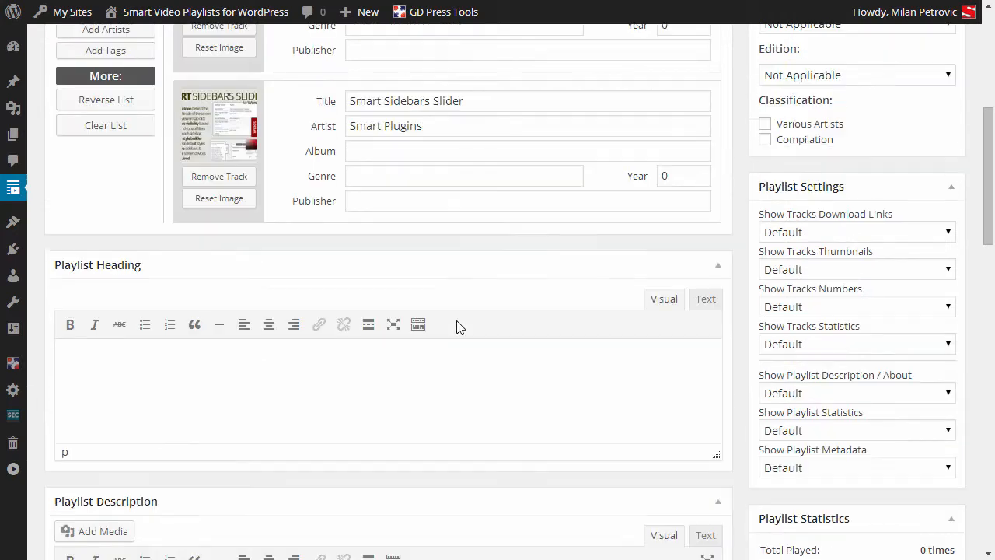
scroll(607, 340, up, 3)
scroll(730, 359, up, 1)
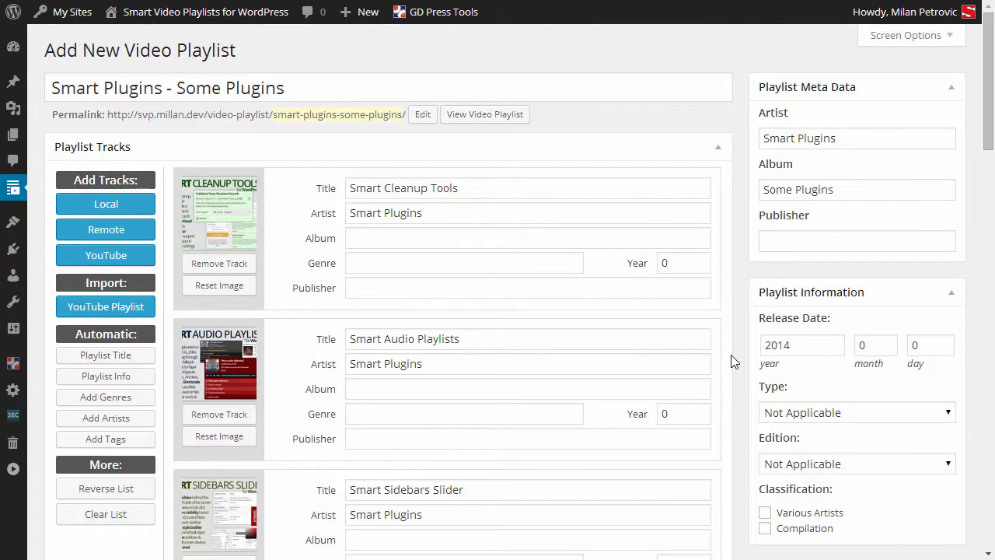
scroll(738, 350, down, 2)
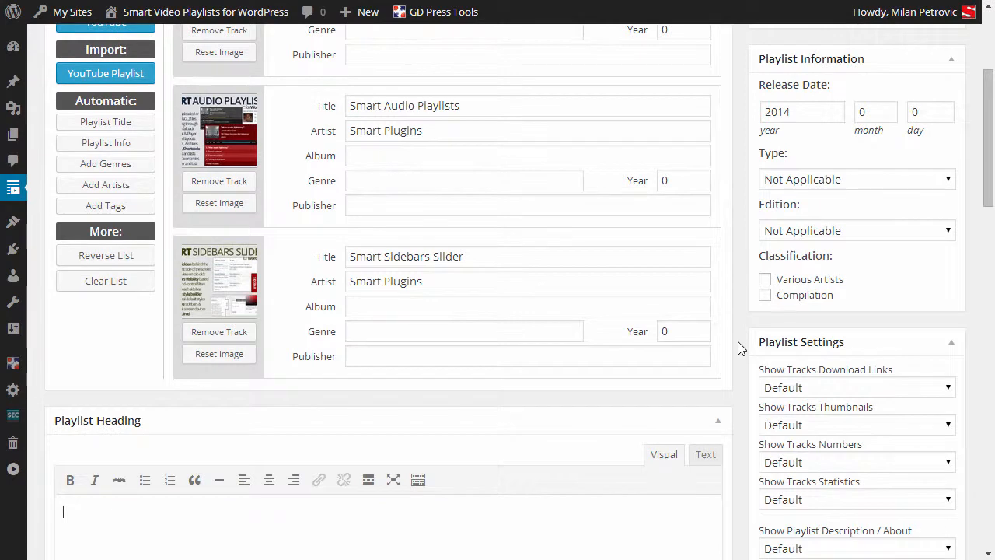
scroll(738, 341, up, 2)
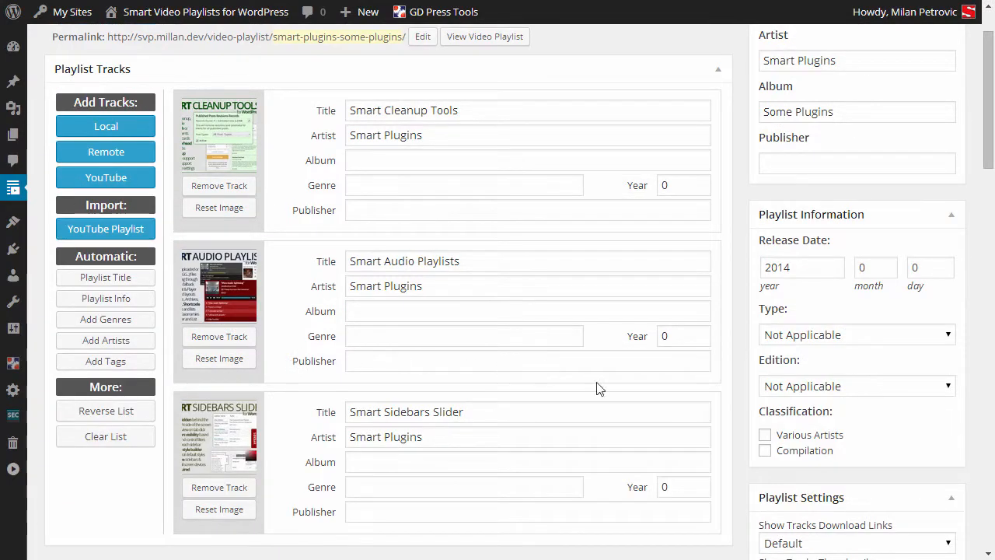
click(669, 187)
key(ctrl+a)
text(2014)
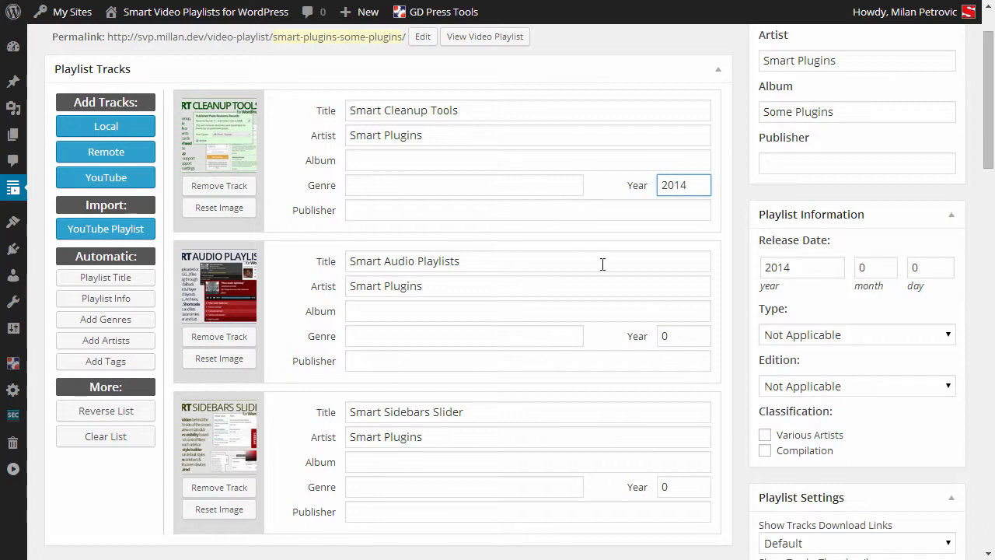
Set the year of the Smart Audio Playlists and Smart Sidebars Slider tracks to 2014 and publish the playlist
click(687, 336)
key(ctrl+v)
click(672, 486)
key(ctrl+v)
scroll(734, 410, down, 12)
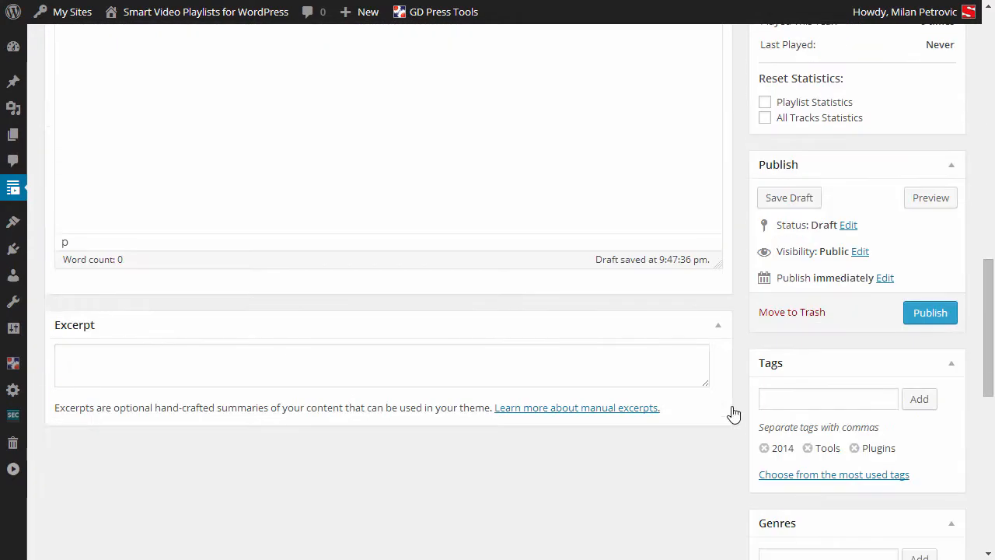
click(929, 316)
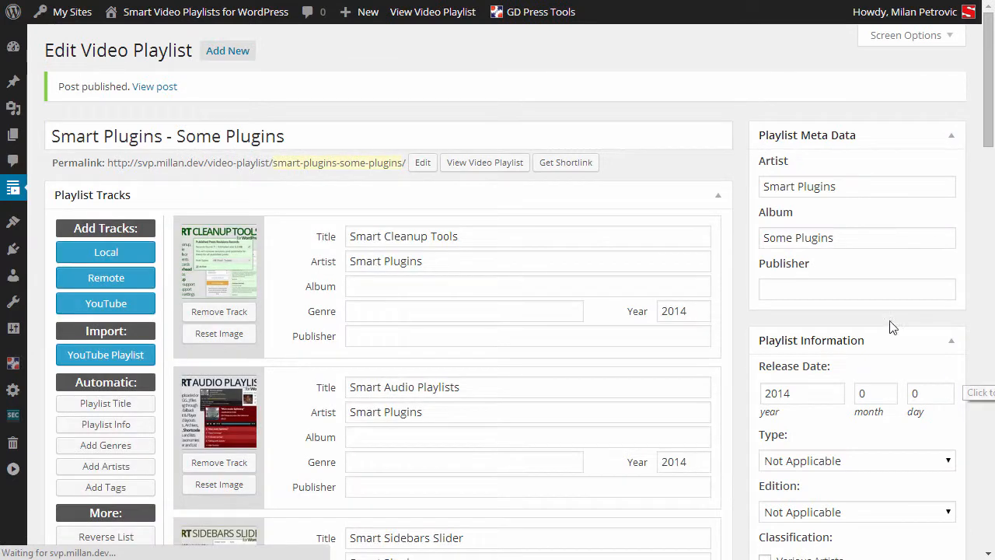
View the published playlist page and look over its details, player and tracklist
click(507, 166)
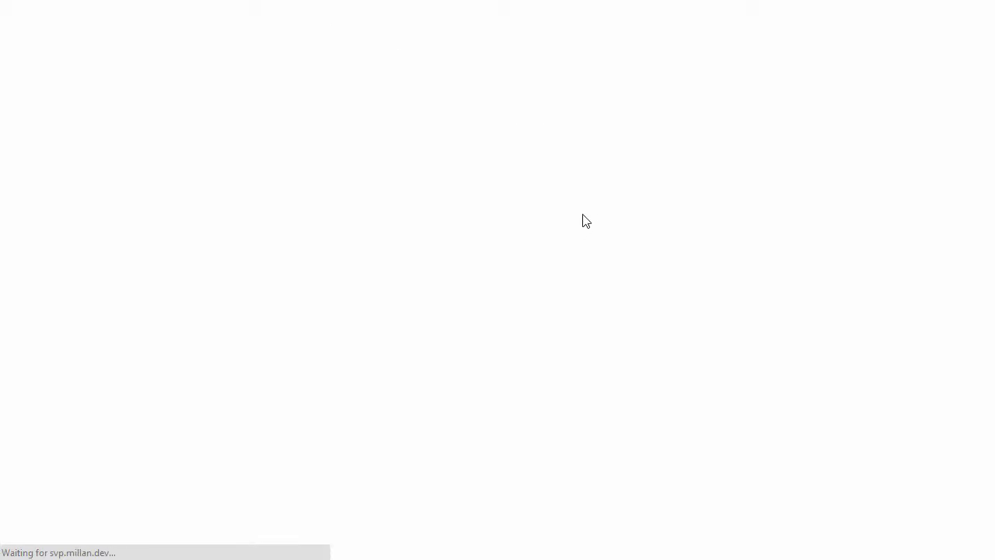
scroll(586, 221, down, 2)
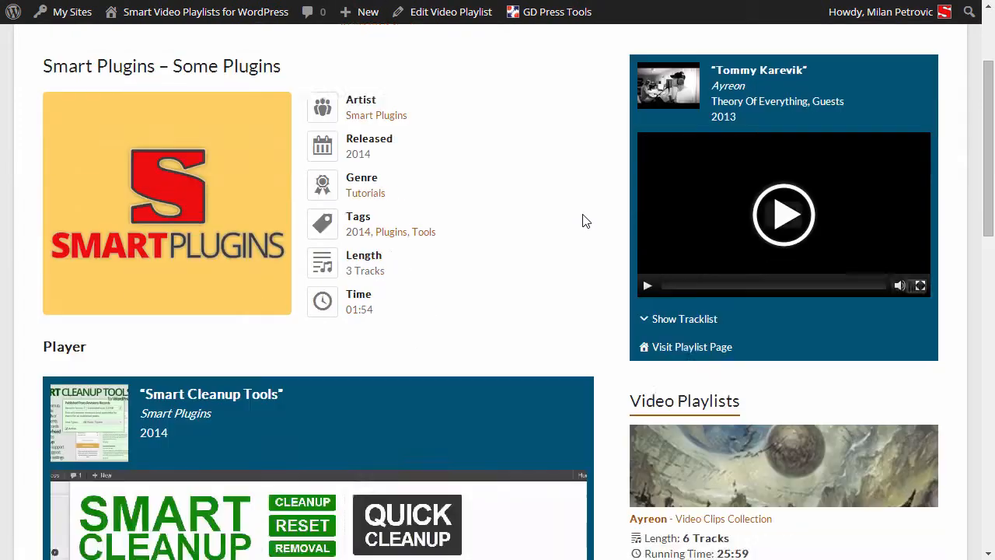
scroll(589, 202, down, 5)
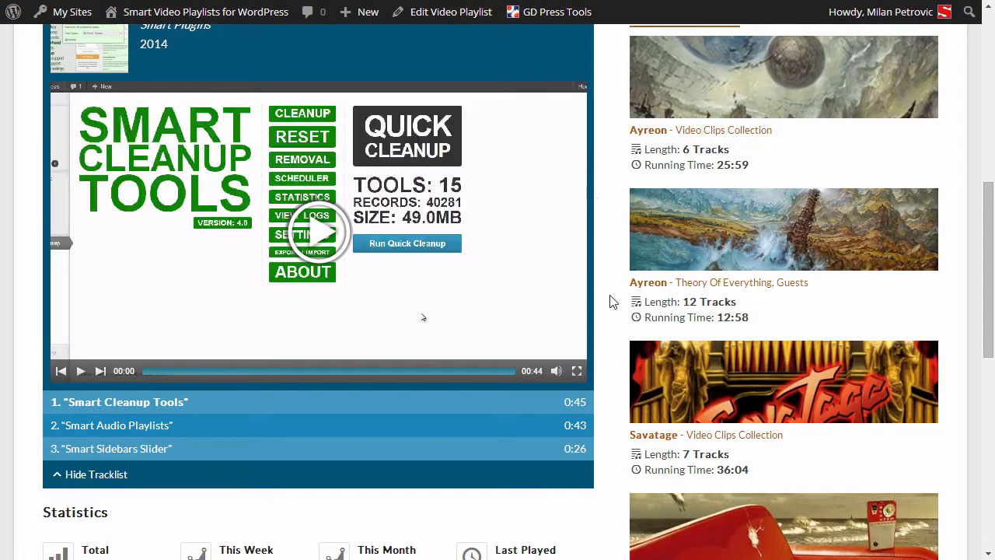
scroll(611, 315, up, 1)
scroll(614, 319, up, 1)
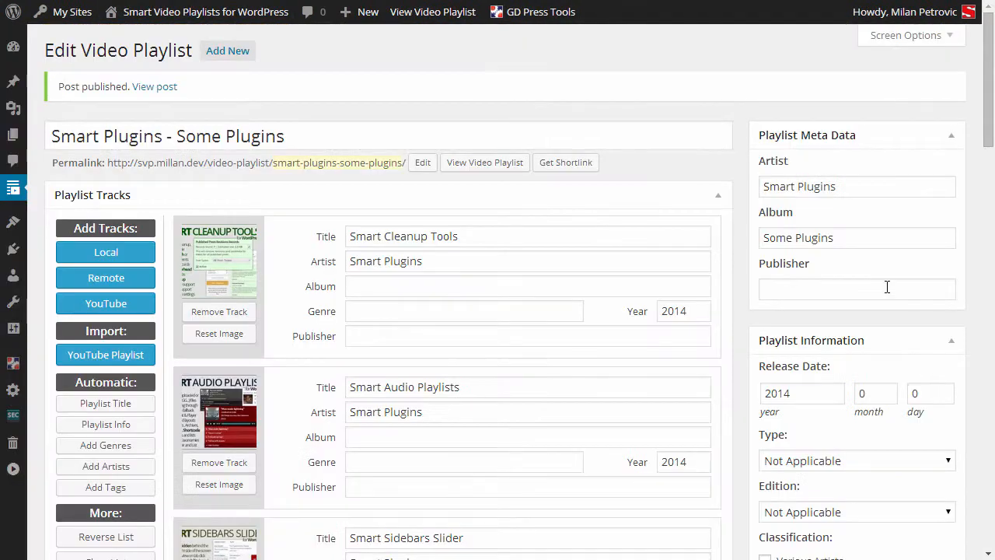
Set Show Playlist Metadata to Hide in the playlist settings and update the playlist
scroll(887, 287, down, 8)
click(844, 283)
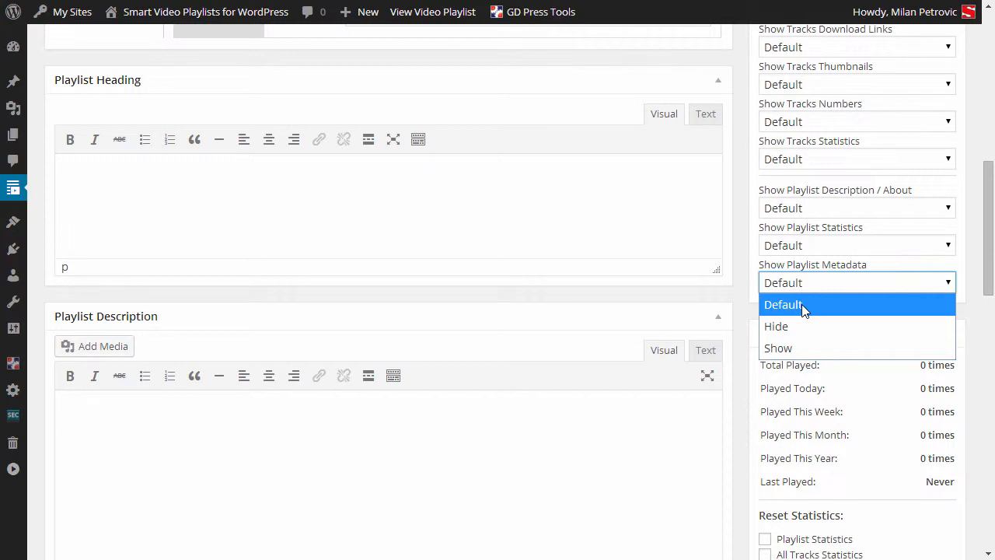
click(798, 327)
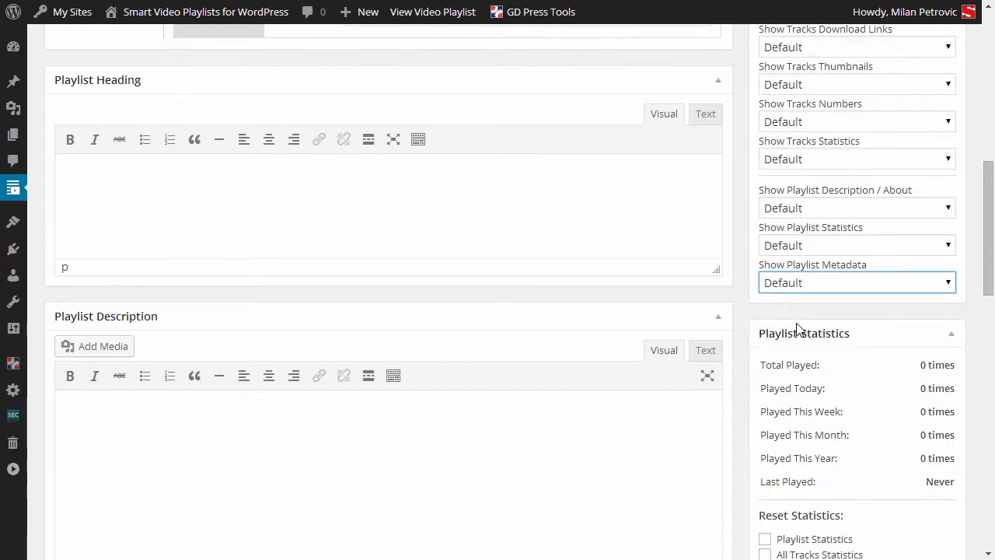
scroll(877, 317, down, 3)
click(929, 518)
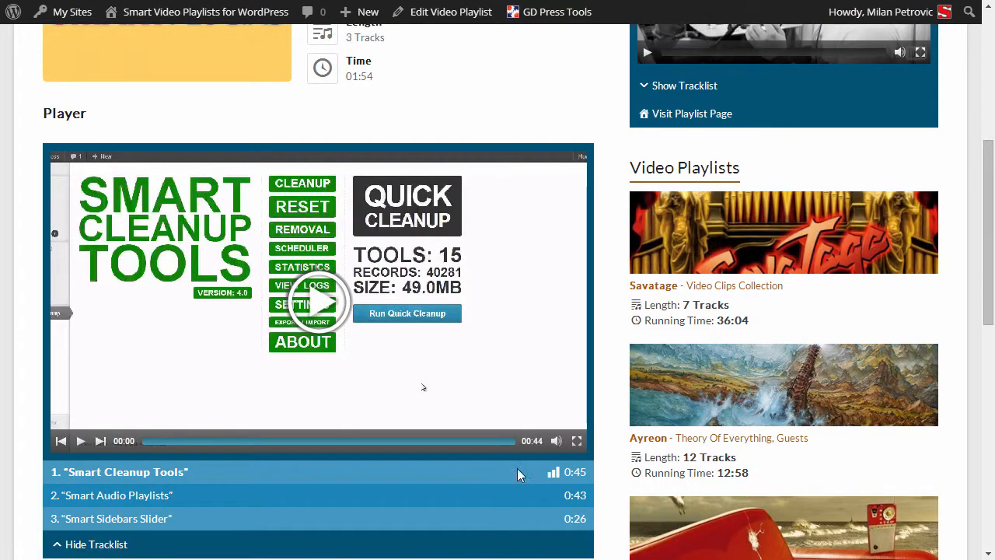
Show the play statistics of the Smart Cleanup Tools track and review the updated player, playlist details and statistics section
click(553, 473)
scroll(551, 477, down, 1)
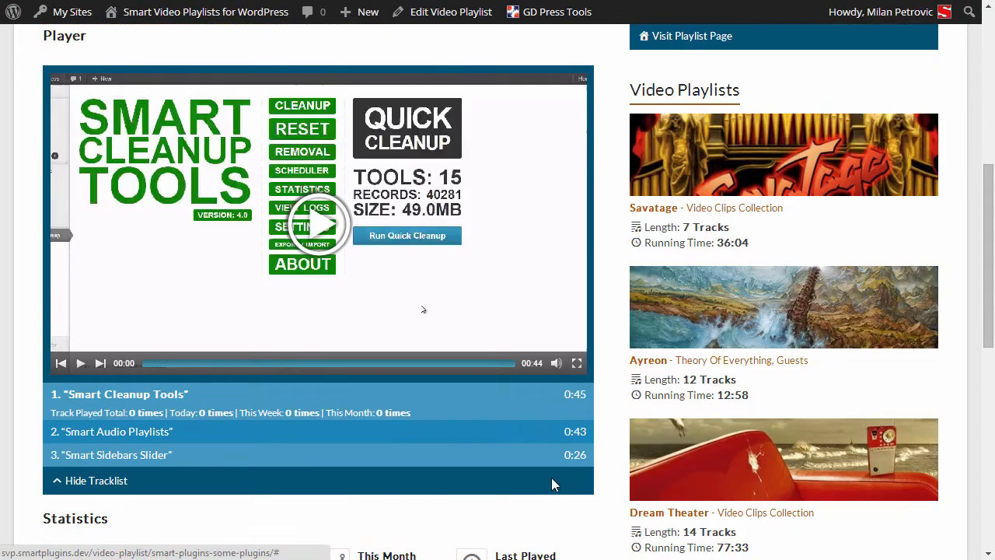
scroll(511, 471, down, 2)
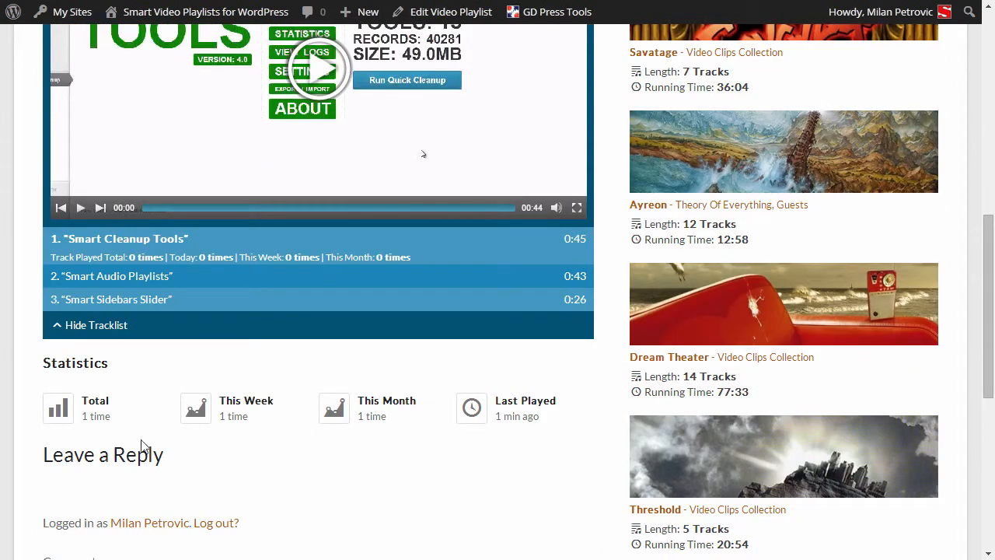
scroll(143, 445, up, 8)
scroll(482, 428, down, 3)
scroll(588, 244, down, 1)
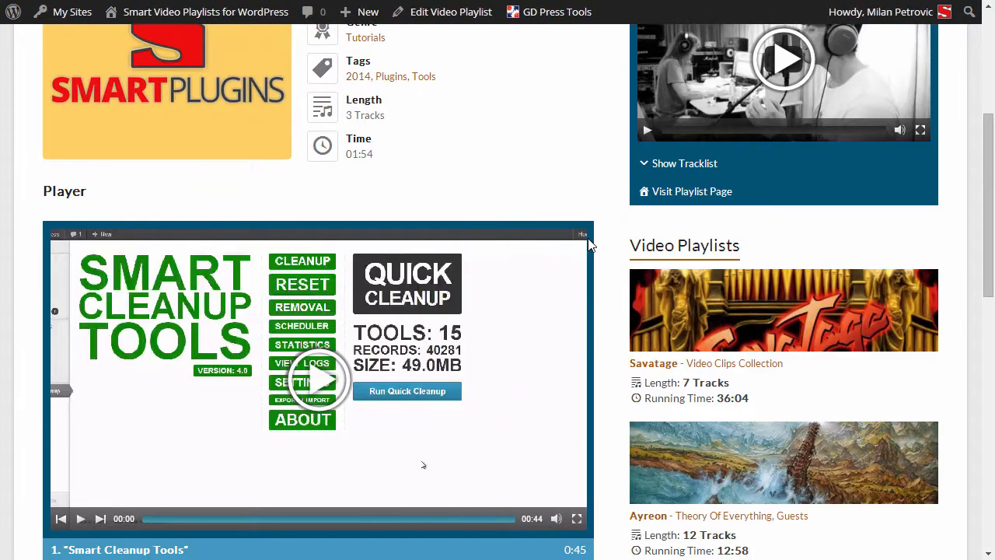
scroll(628, 290, up, 1)
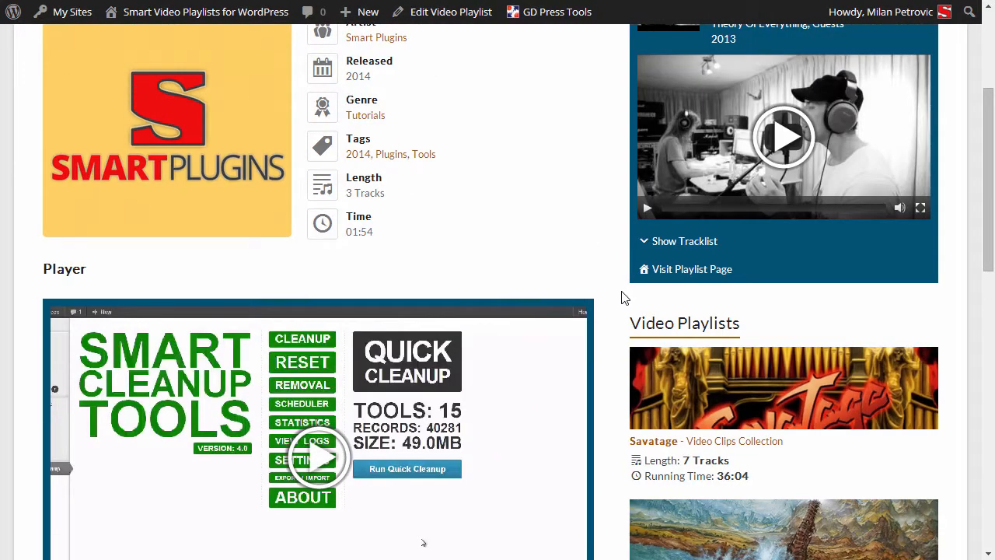
scroll(624, 296, down, 2)
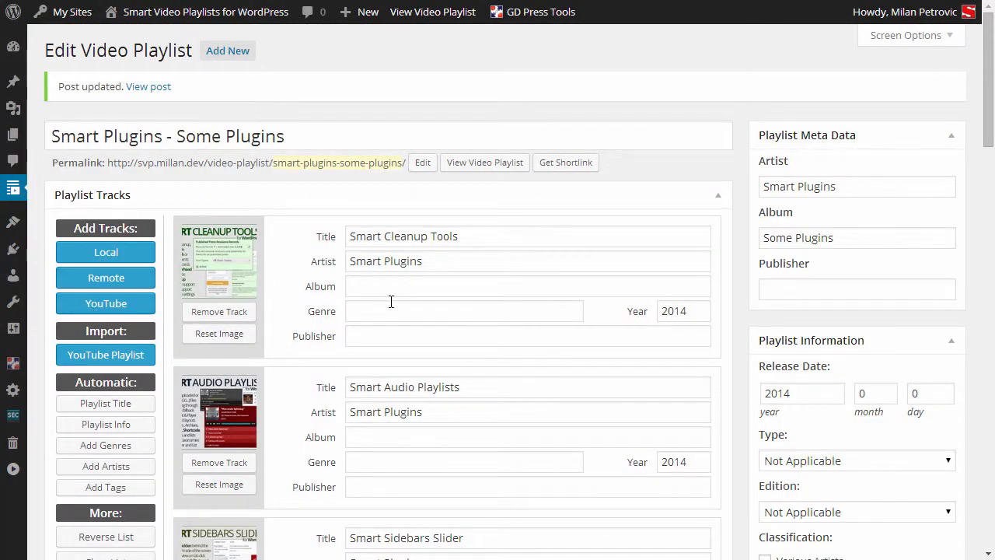
Start a new video playlist
click(220, 53)
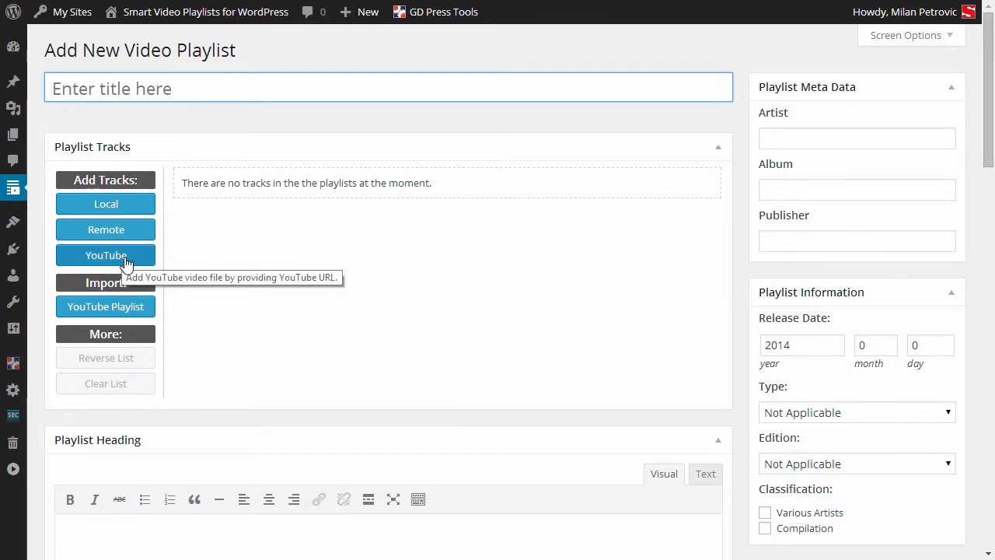
click(106, 255)
click(382, 190)
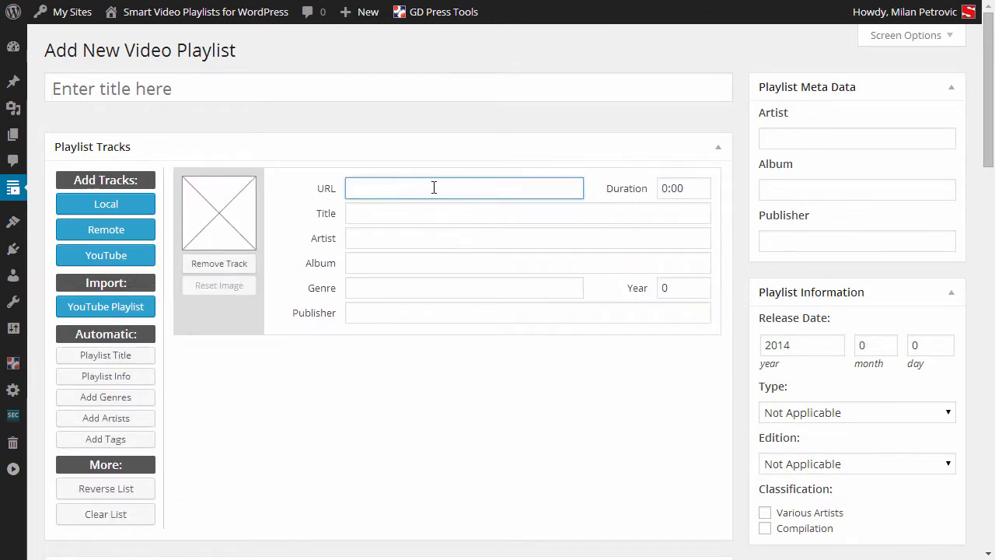
click(192, 263)
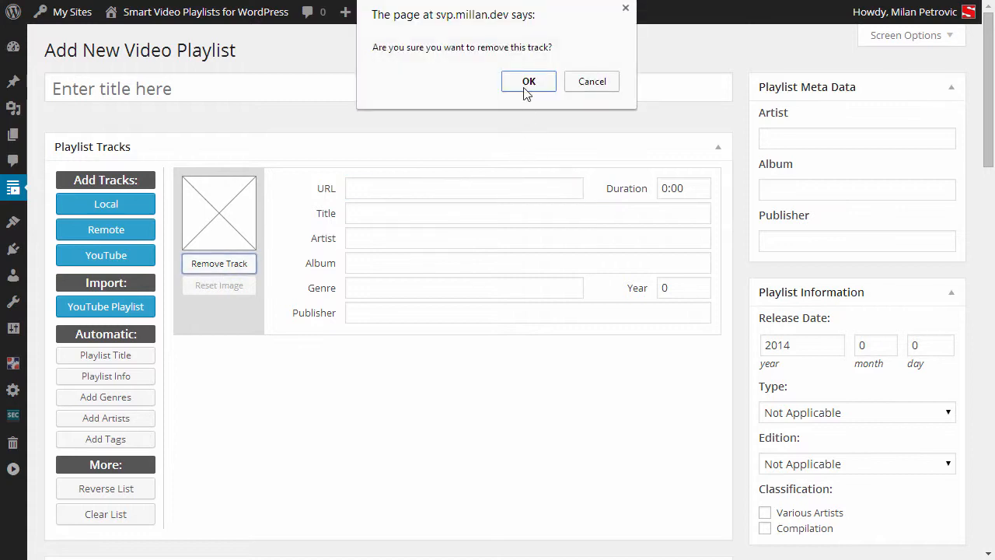
click(527, 87)
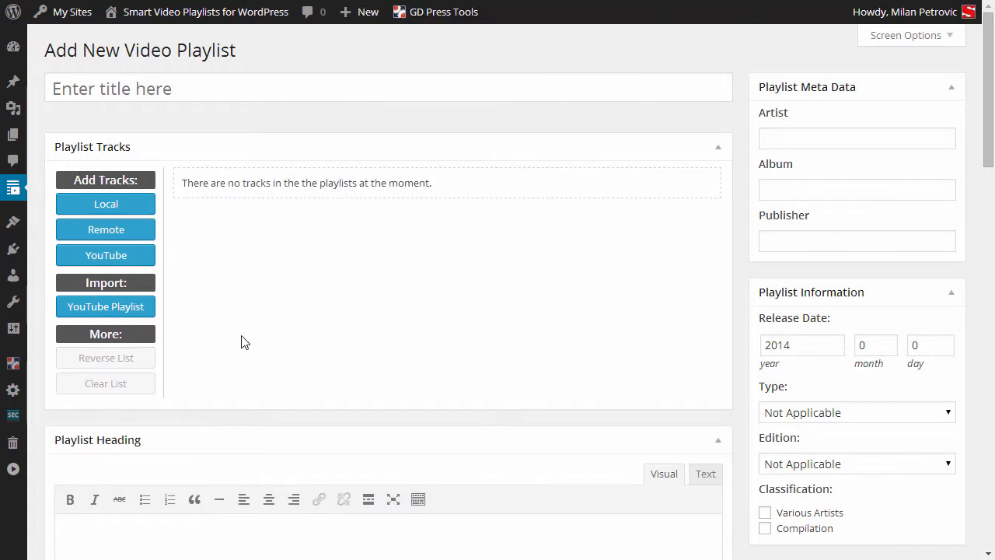
click(138, 313)
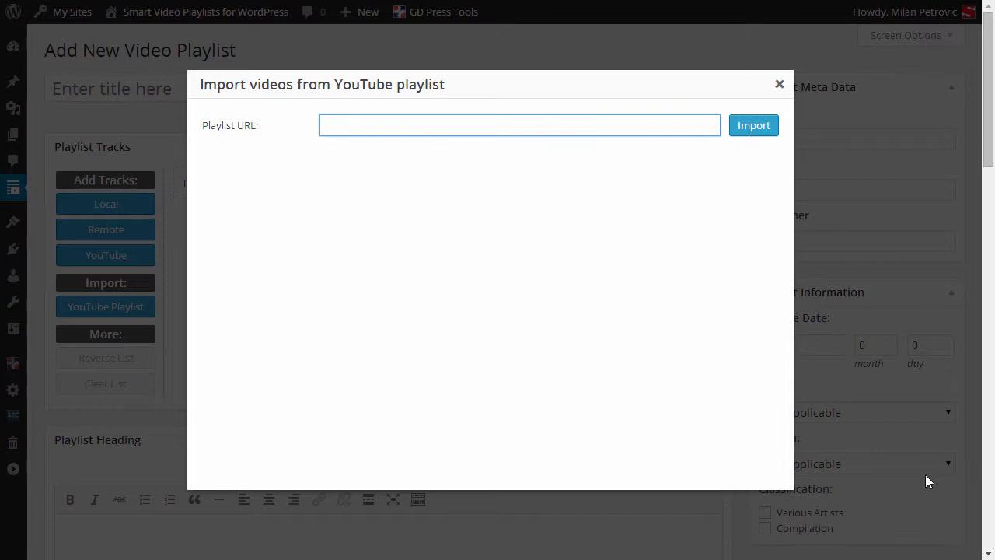
click(930, 559)
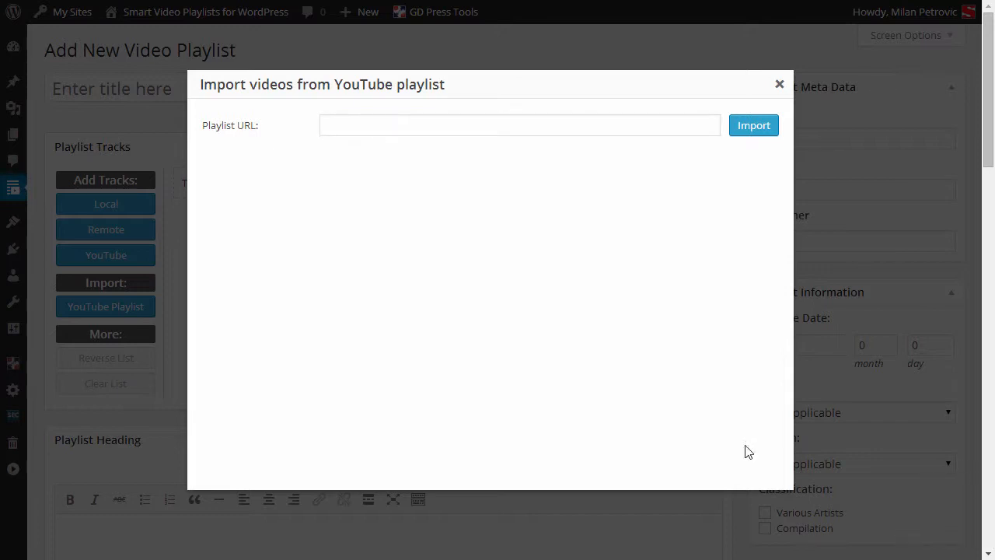
click(475, 128)
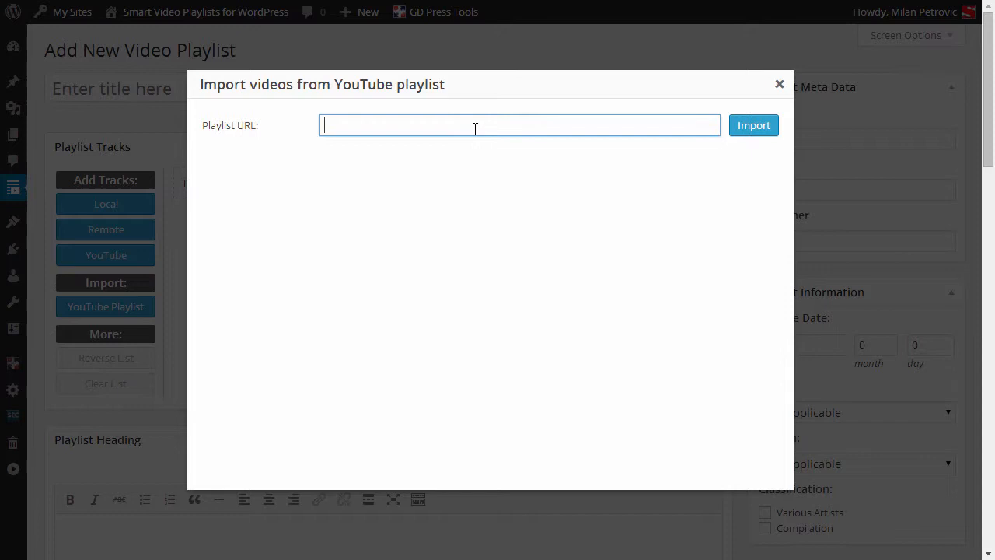
text(https://www.youtube.com/watch?v=Wx3by7ZaaZA&list=PL10AA75166B458986)
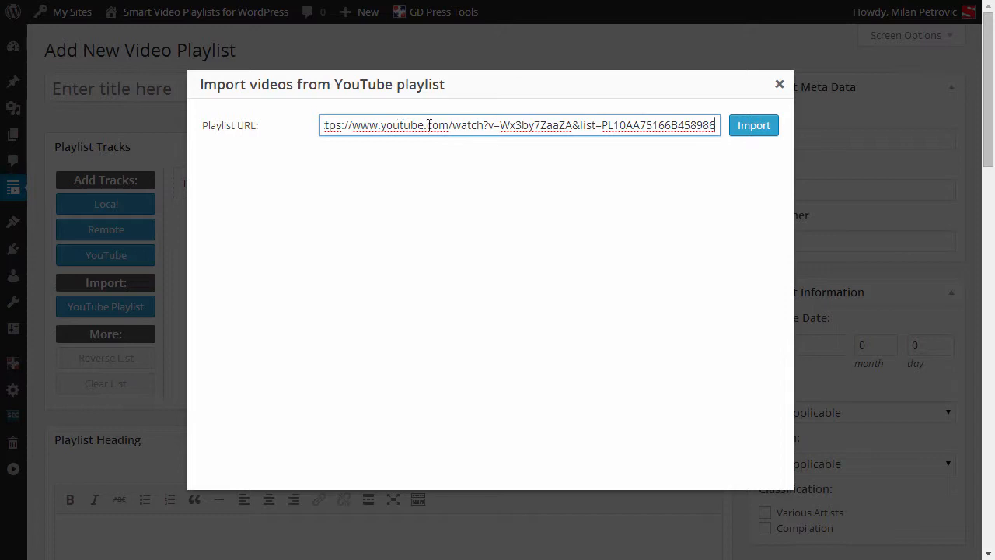
drag(579, 126, 763, 138)
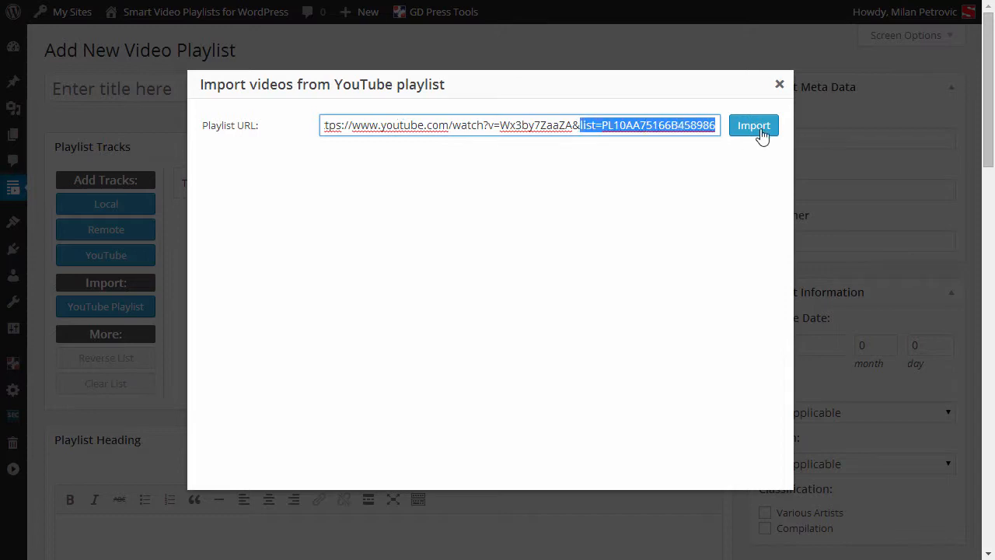
click(670, 125)
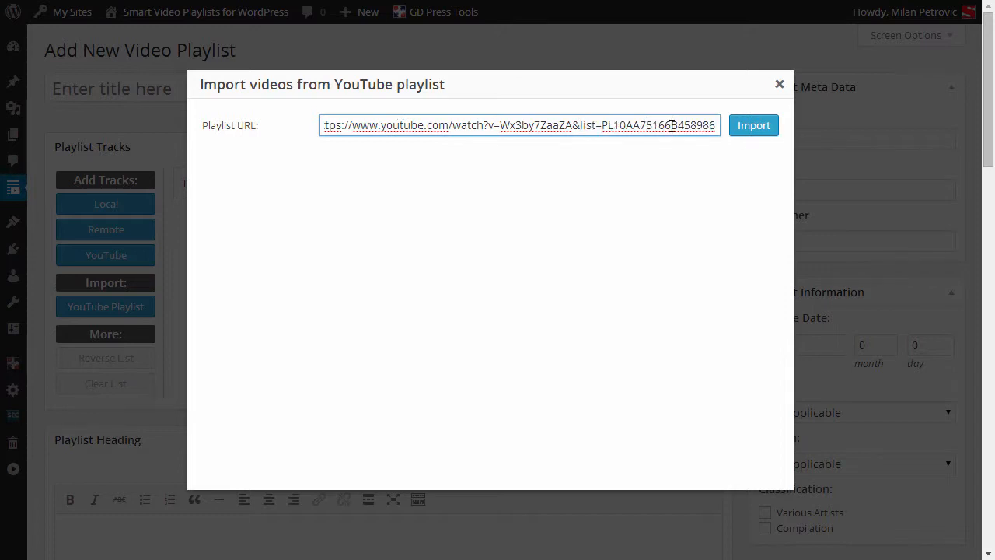
click(751, 126)
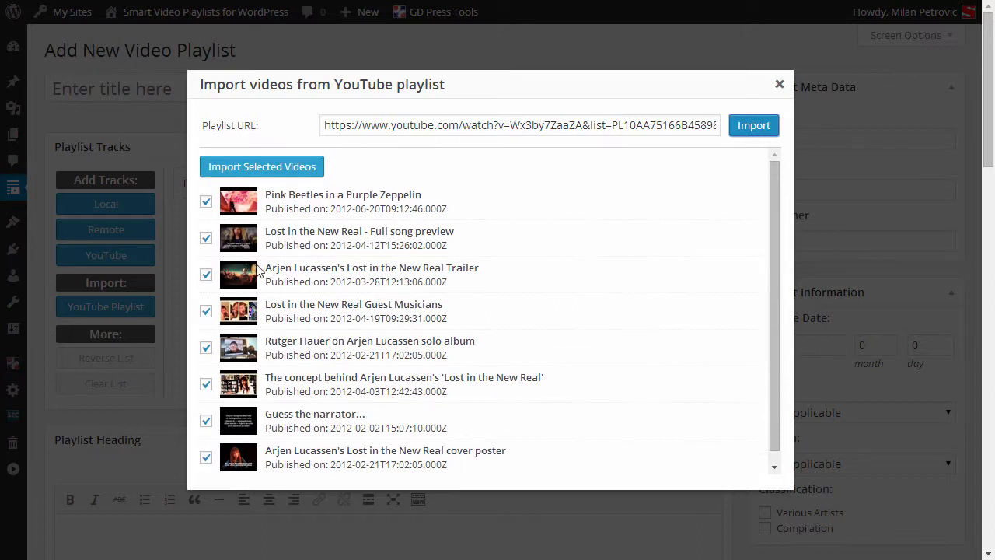
Import the YouTube playlist's videos except Full song preview, Lost in the New Real Trailer, Guest Musicians and Rutger Hauer on Arjen Lucassen solo album
click(206, 238)
click(203, 276)
click(206, 312)
click(206, 349)
click(272, 169)
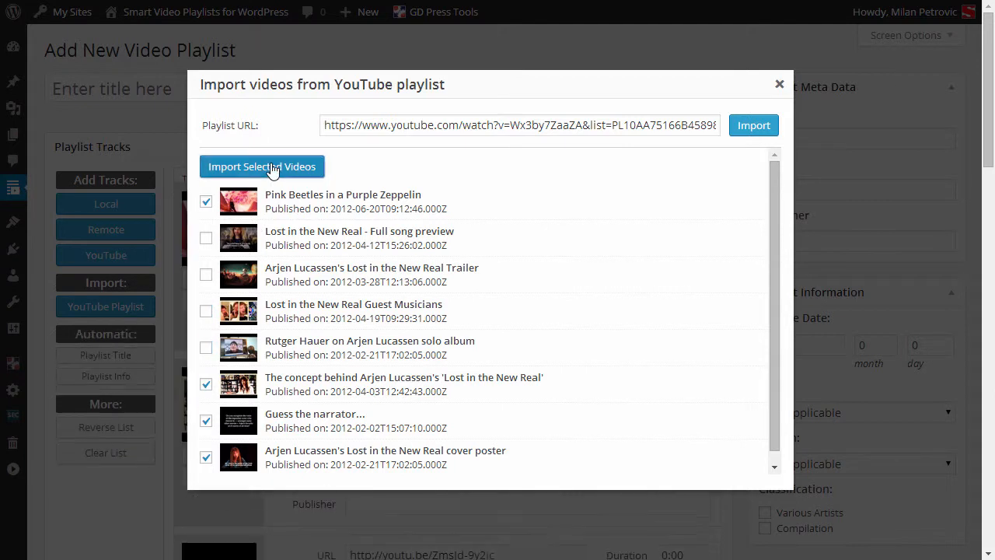
click(781, 86)
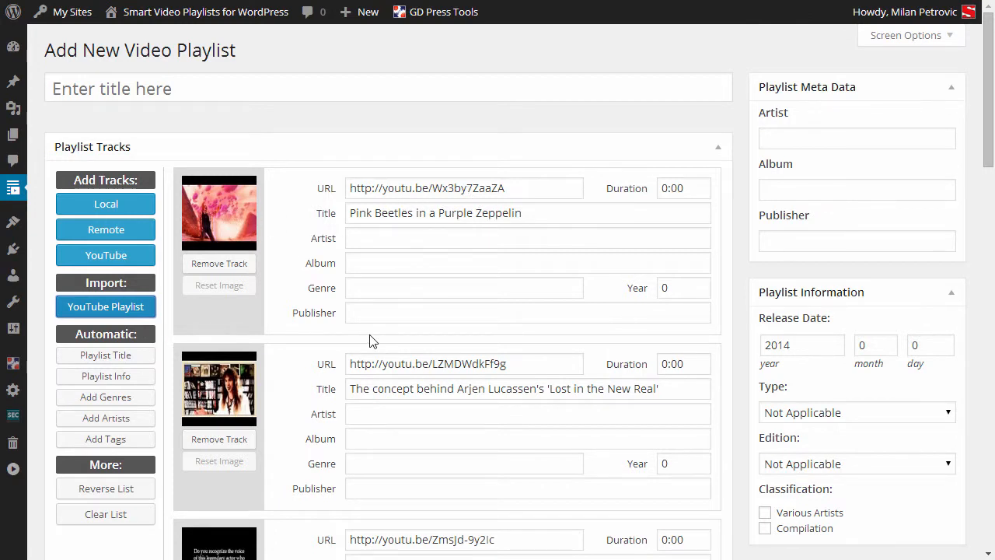
Title the playlist Ayreon - Mix and save it as a draft
scroll(467, 327, down, 2)
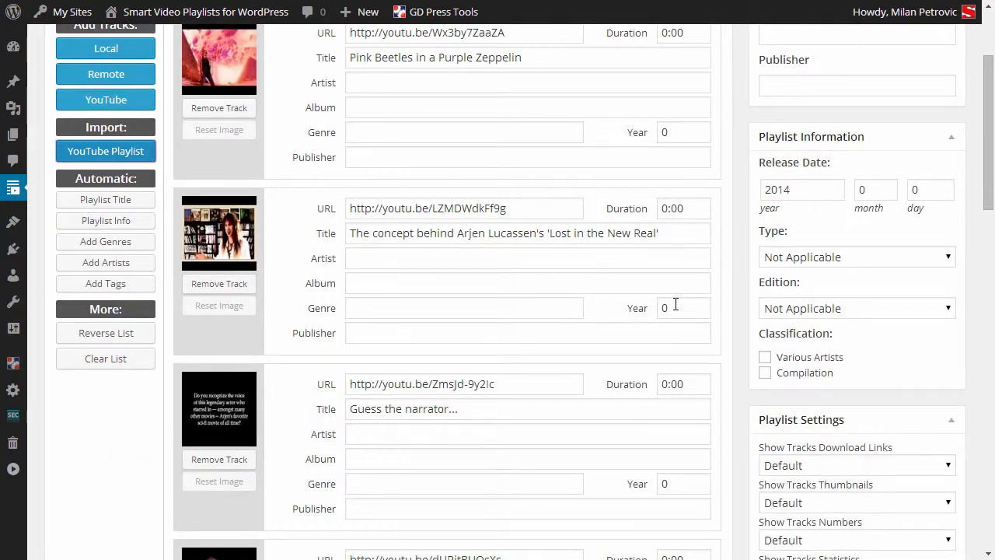
scroll(411, 311, up, 2)
click(221, 92)
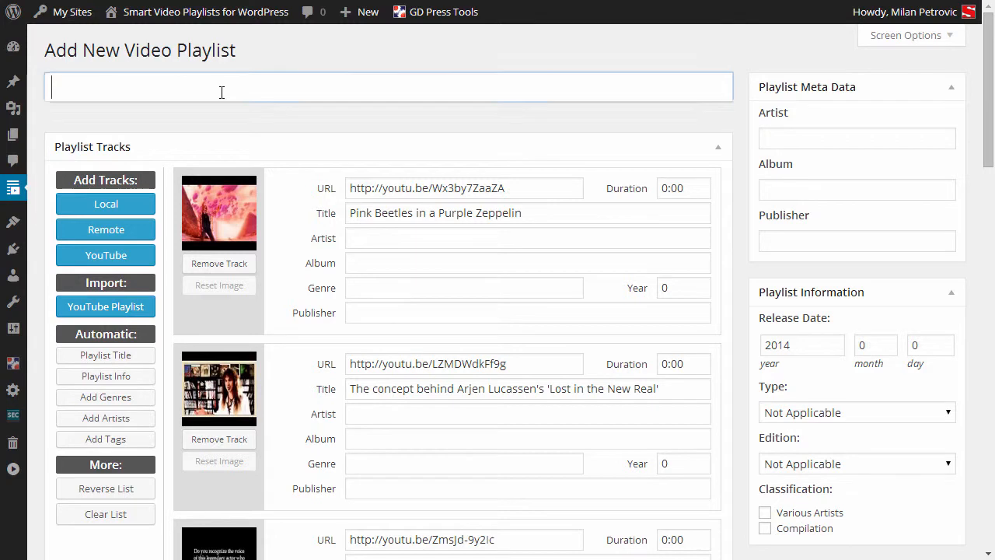
text(Ayr)
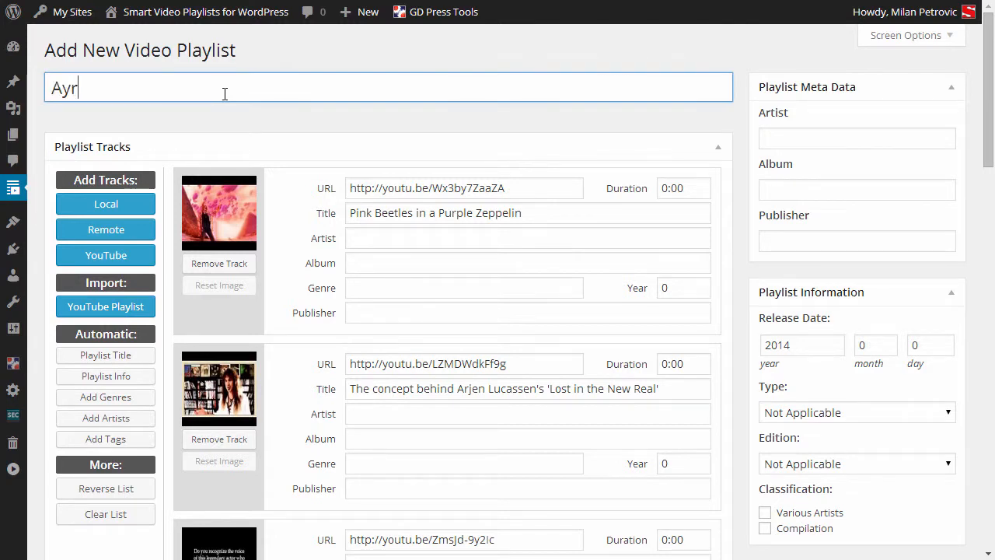
key(BackSpace)
key(BackSpace)
text(eon - Mix)
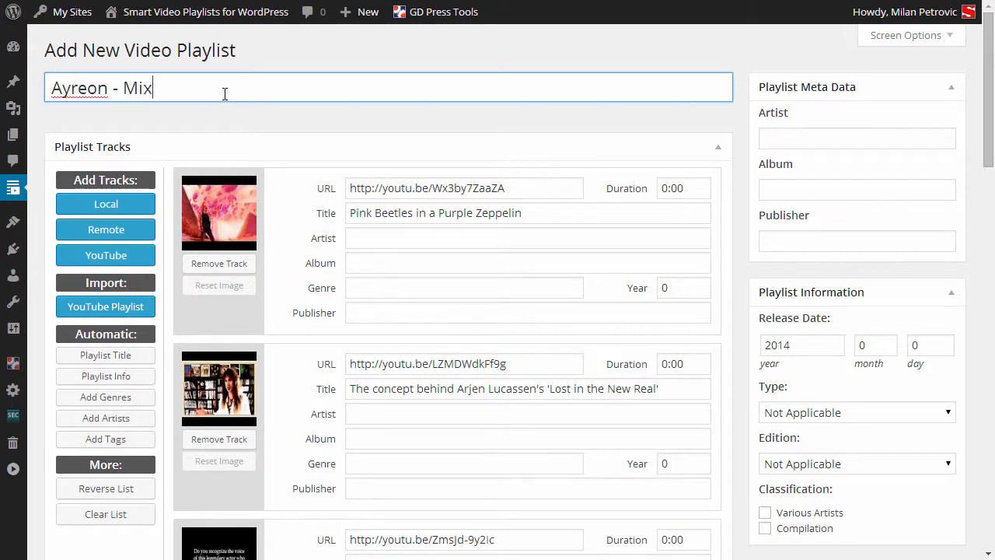
scroll(822, 324, down, 13)
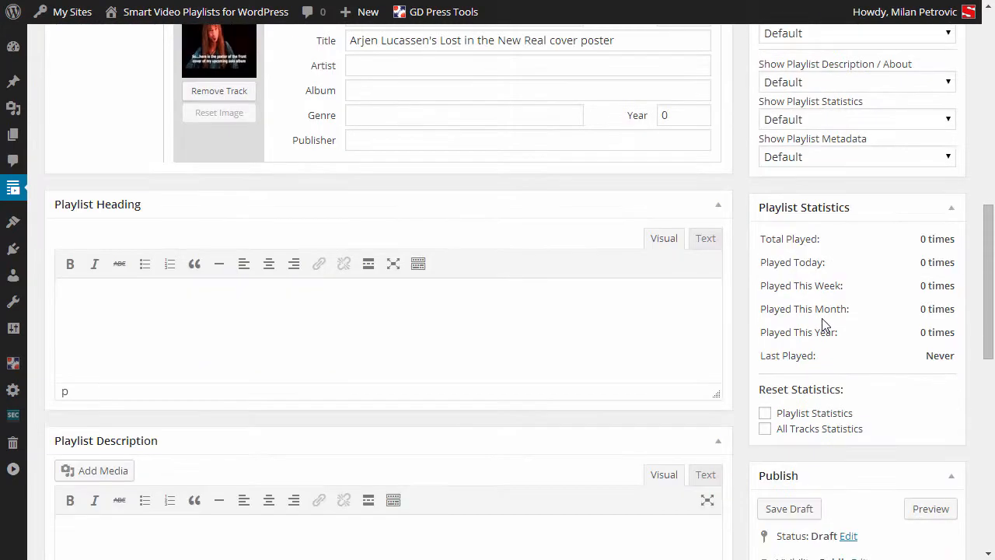
click(766, 204)
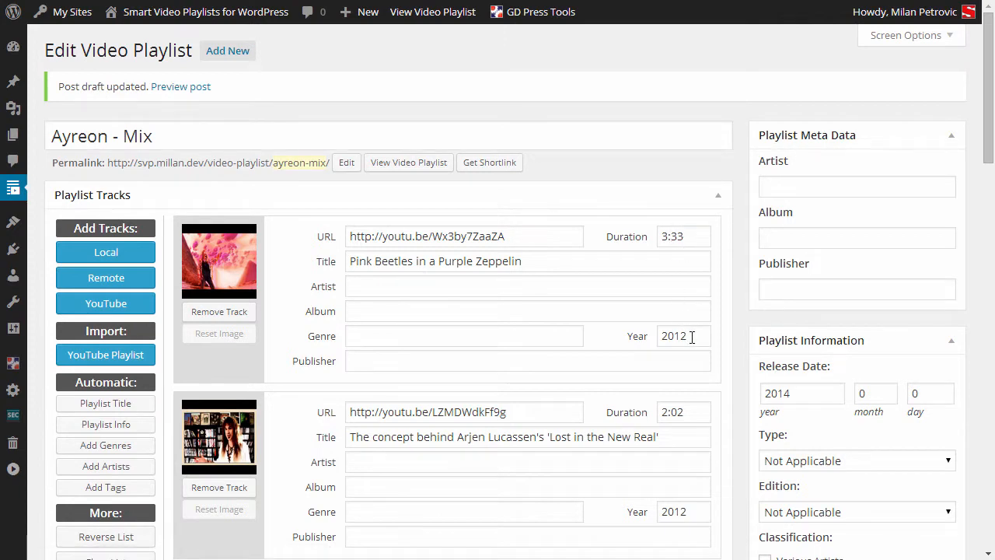
Fill in Ayreon as the artist of all four imported tracks, copying the name from the playlist title
drag(107, 136, 14, 133)
key(ctrl+c)
click(411, 286)
key(ctrl+v)
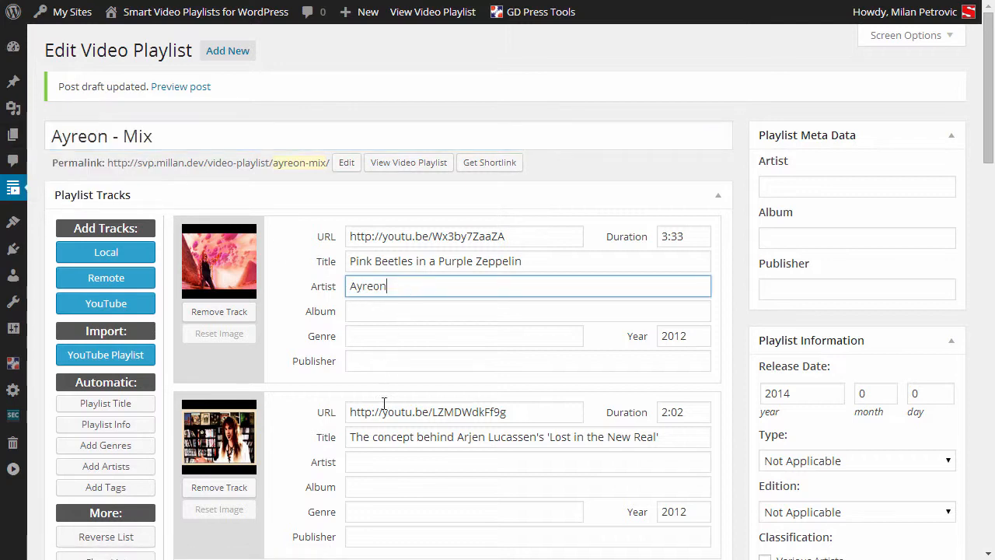
click(384, 458)
key(ctrl+v)
scroll(512, 381, down, 2)
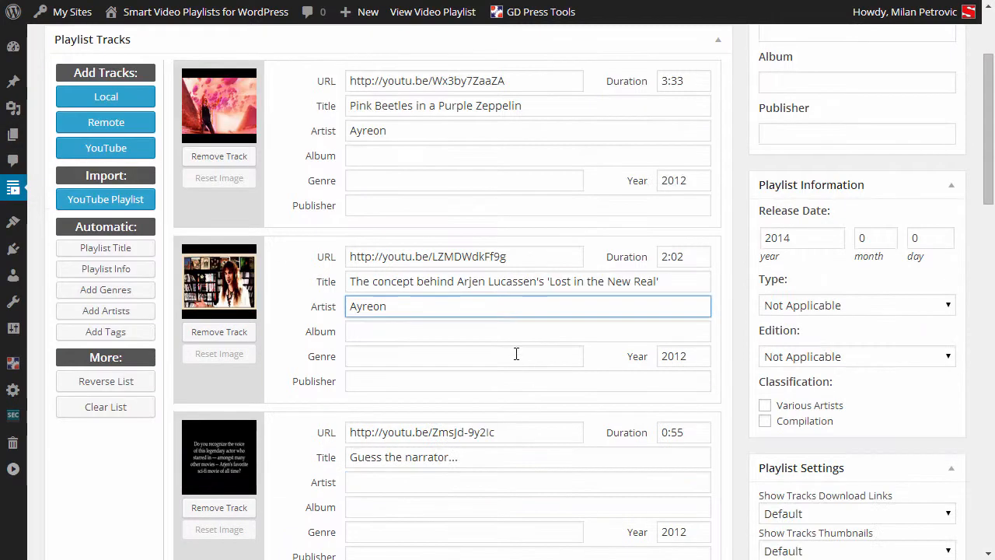
click(363, 283)
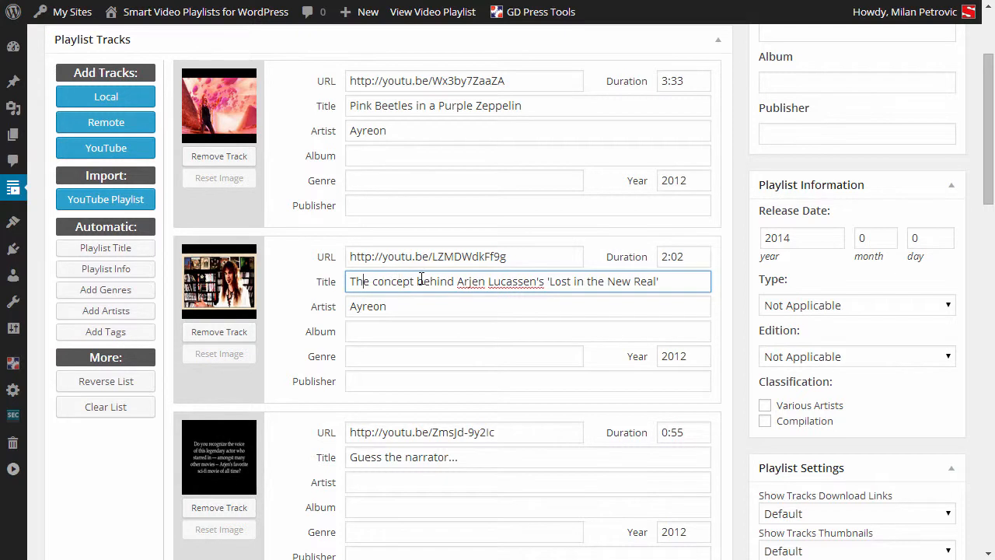
click(380, 480)
key(ctrl+v)
scroll(418, 387, down, 4)
click(385, 346)
key(ctrl+v)
Set the playlist meta data to artist Ayreon and album Mix
scroll(608, 352, up, 6)
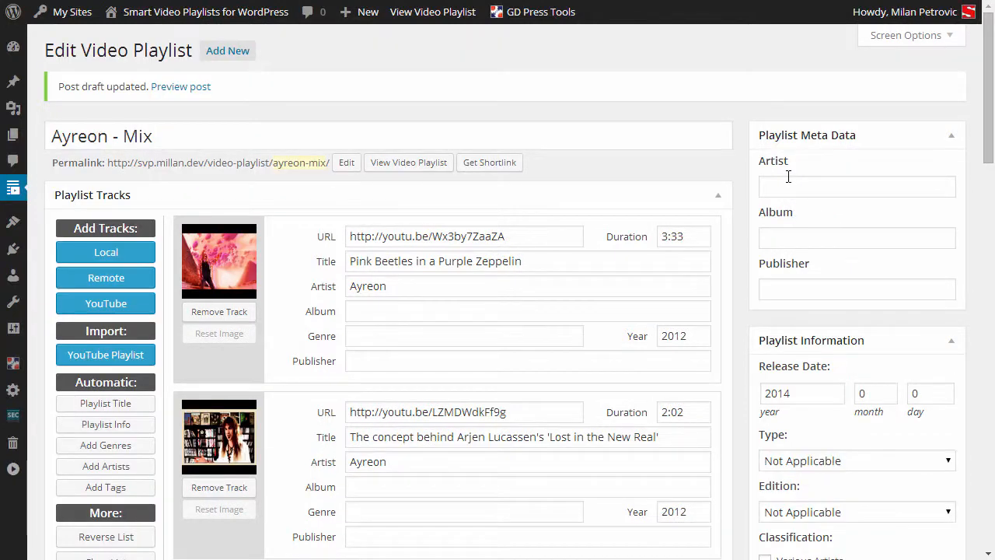
click(789, 182)
key(ctrl+v)
double_click(132, 136)
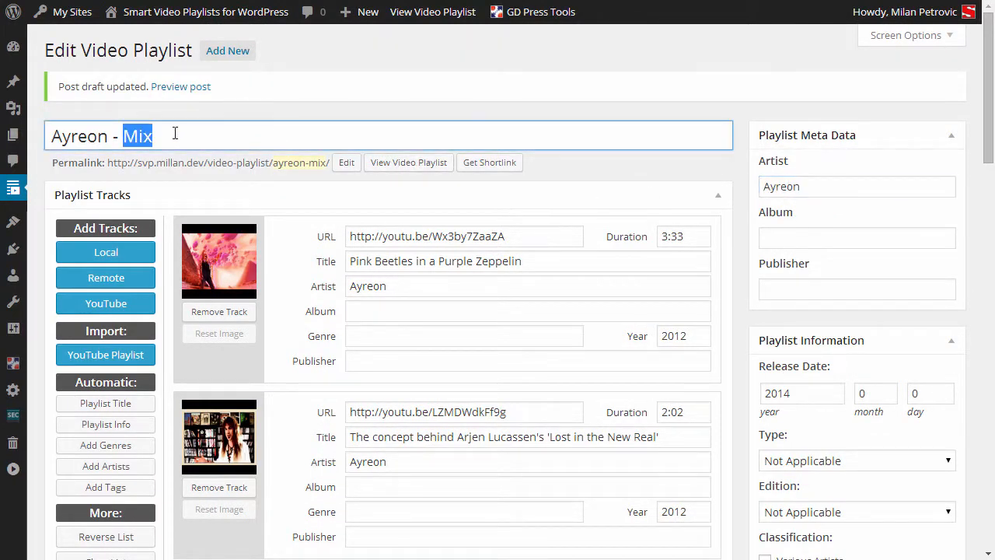
click(822, 235)
key(ctrl+v)
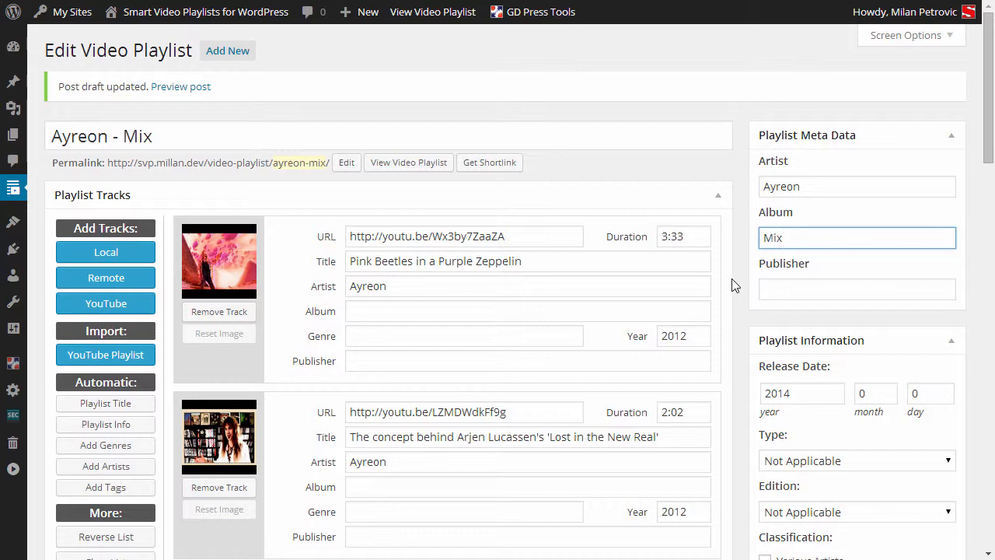
Add Ayreon as an Artists term for the playlist
scroll(734, 285, down, 1)
scroll(733, 285, down, 9)
scroll(734, 285, up, 4)
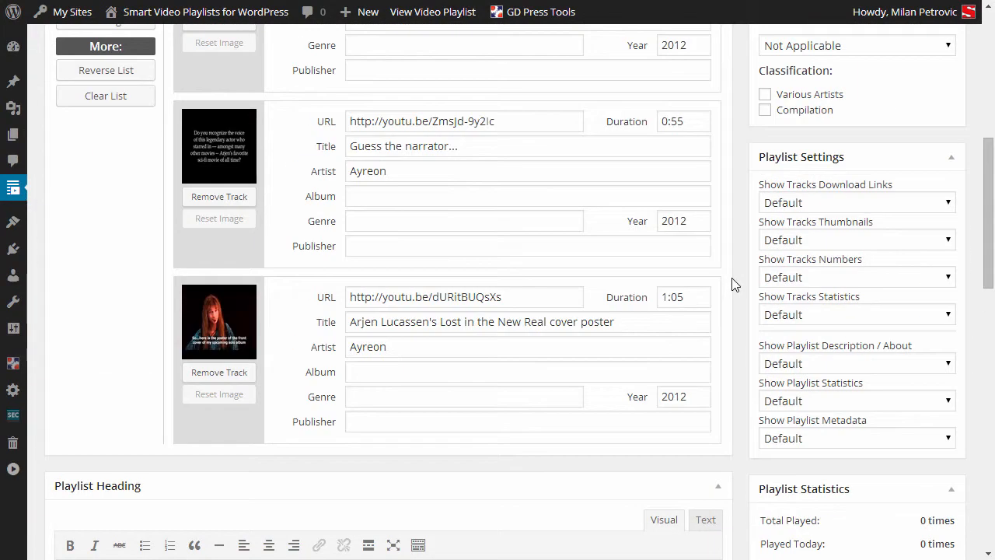
scroll(733, 284, down, 9)
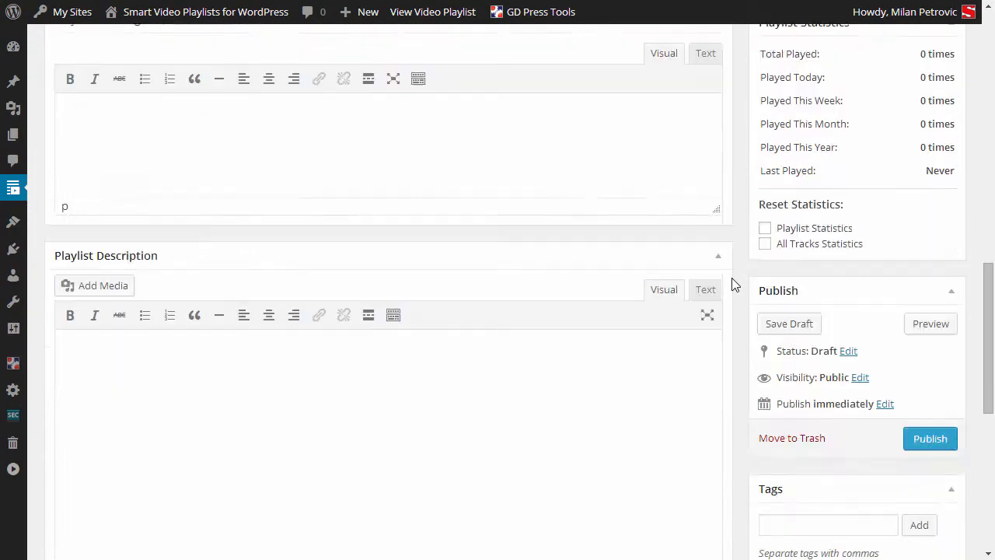
scroll(799, 349, down, 4)
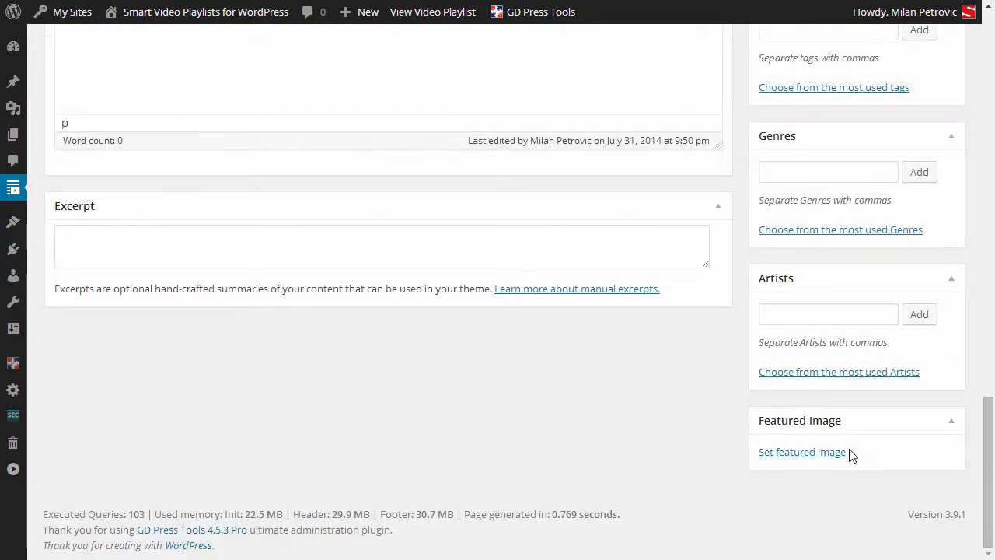
click(815, 323)
text(Mix)
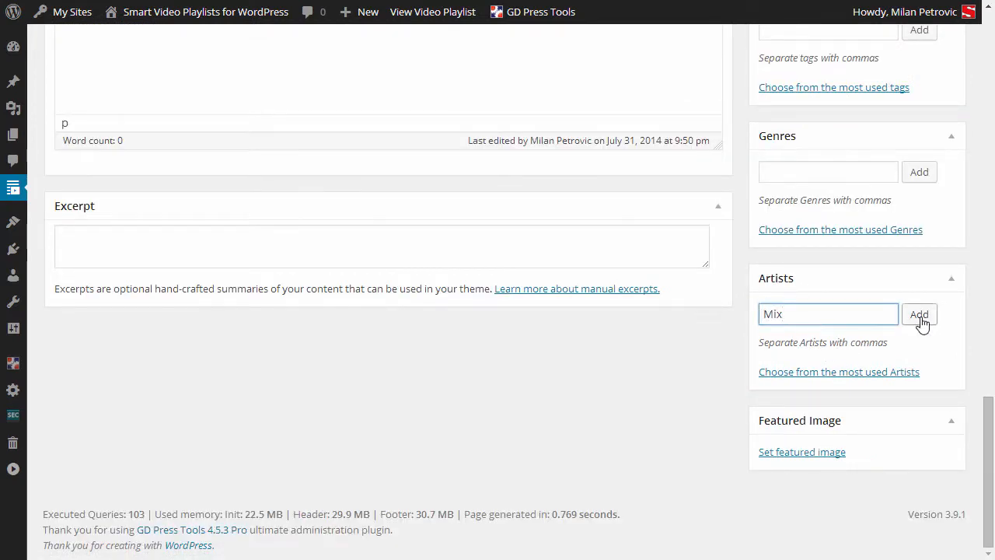
text(Ayreon)
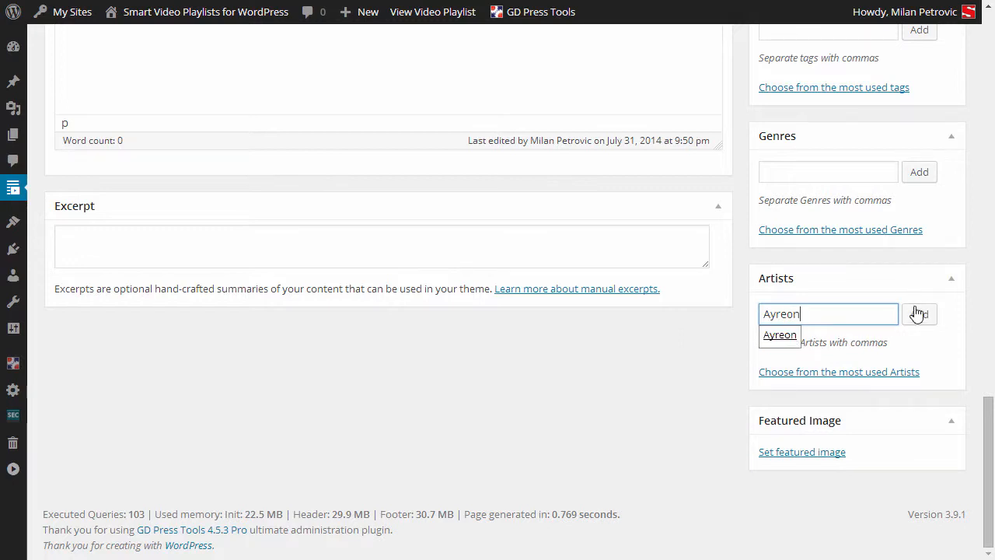
click(919, 315)
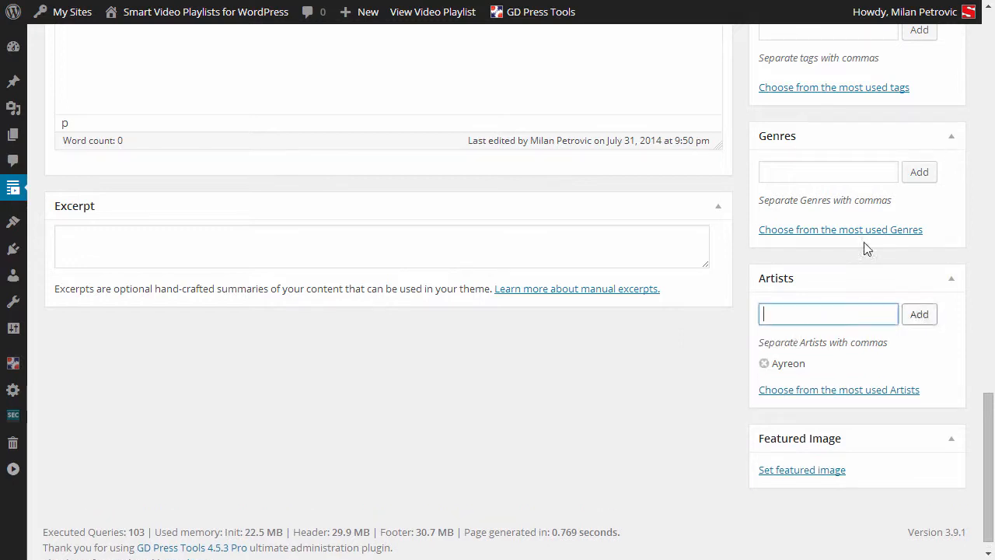
Add the genre Progressive Metal to the playlist
click(812, 174)
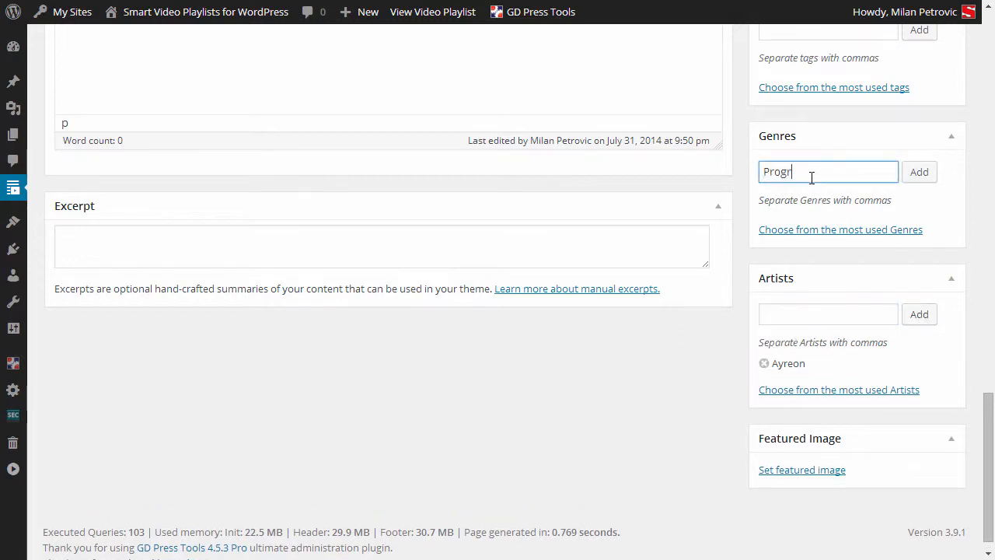
text(Progress)
click(778, 194)
click(922, 175)
Set the Ayreon cover timeline.jpg from the media library as the playlist's featured image
click(799, 488)
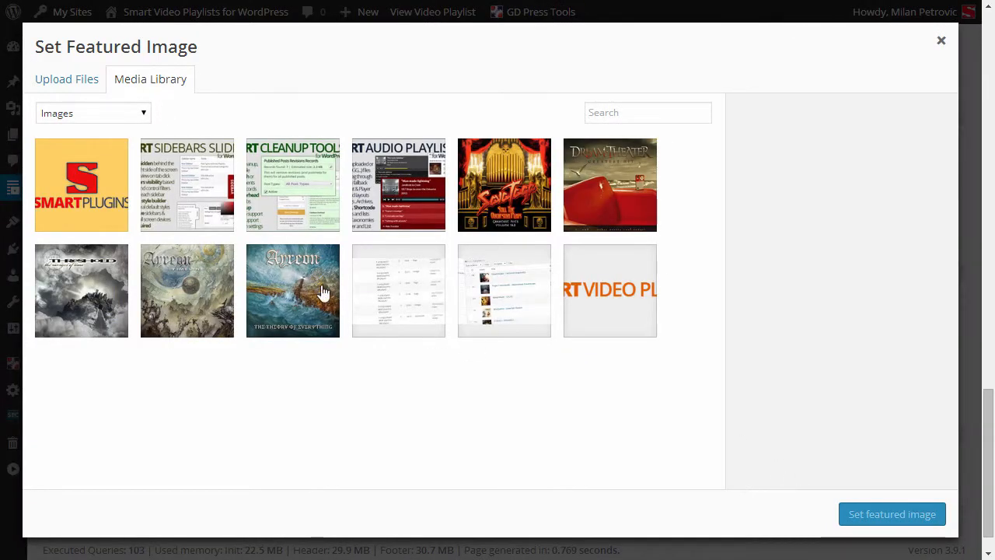
click(184, 299)
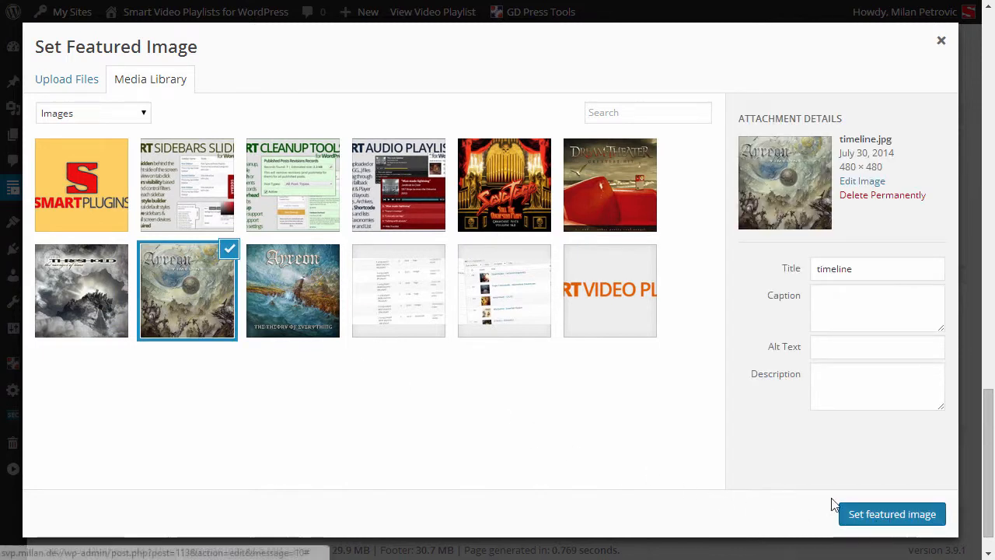
click(852, 513)
Publish the Ayreon - Mix playlist and look over its details, player and tracklist on the site
scroll(696, 465, up, 5)
scroll(696, 465, up, 10)
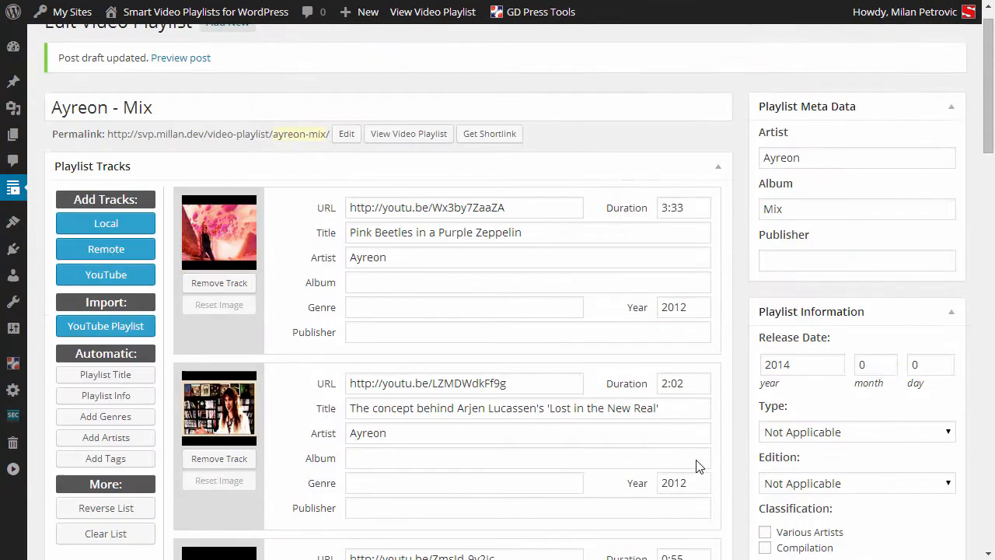
scroll(929, 486, down, 3)
scroll(929, 486, down, 8)
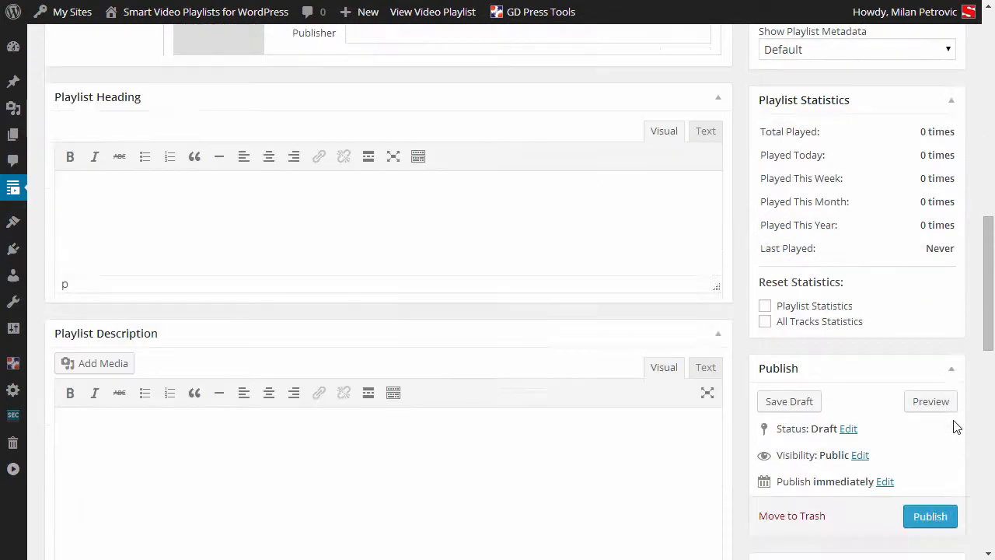
click(929, 516)
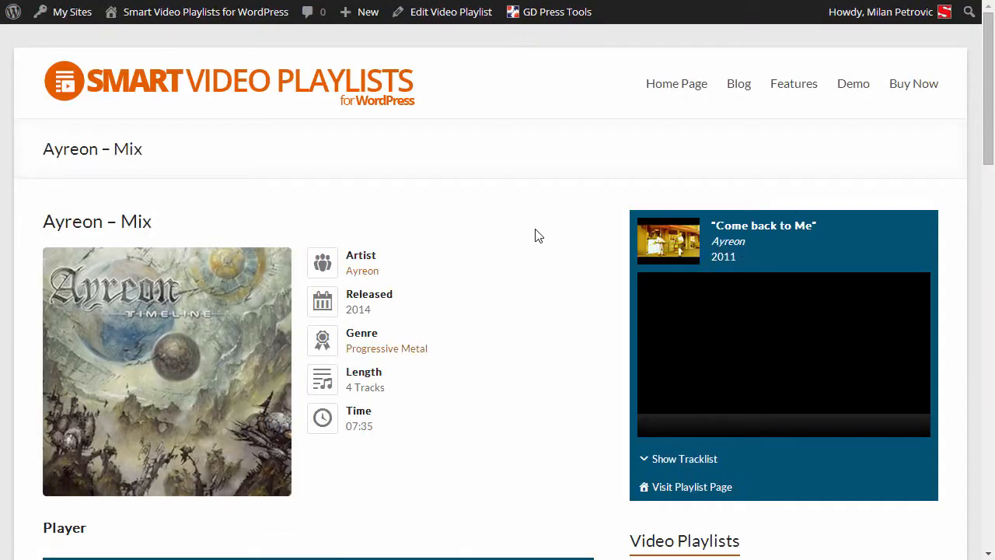
scroll(536, 241, down, 9)
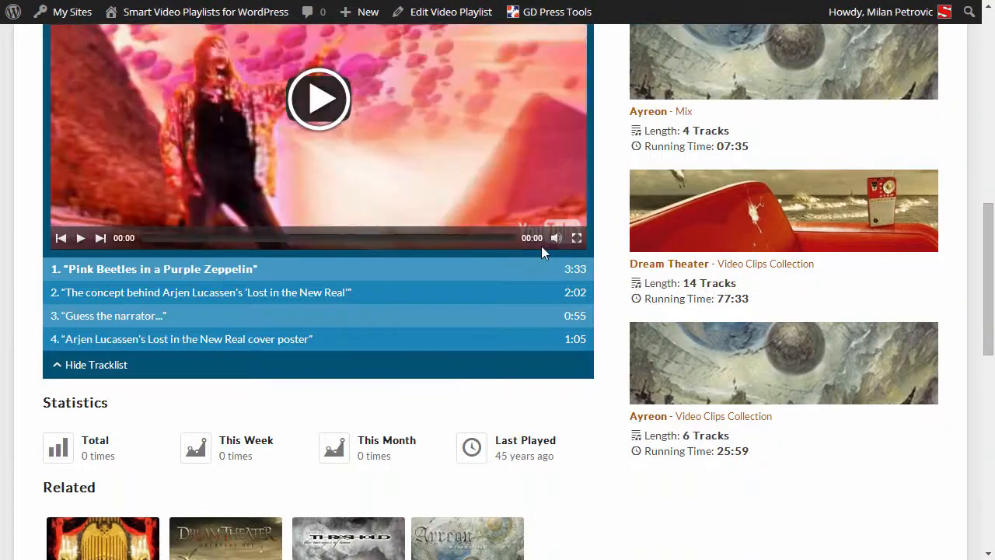
scroll(541, 245, up, 4)
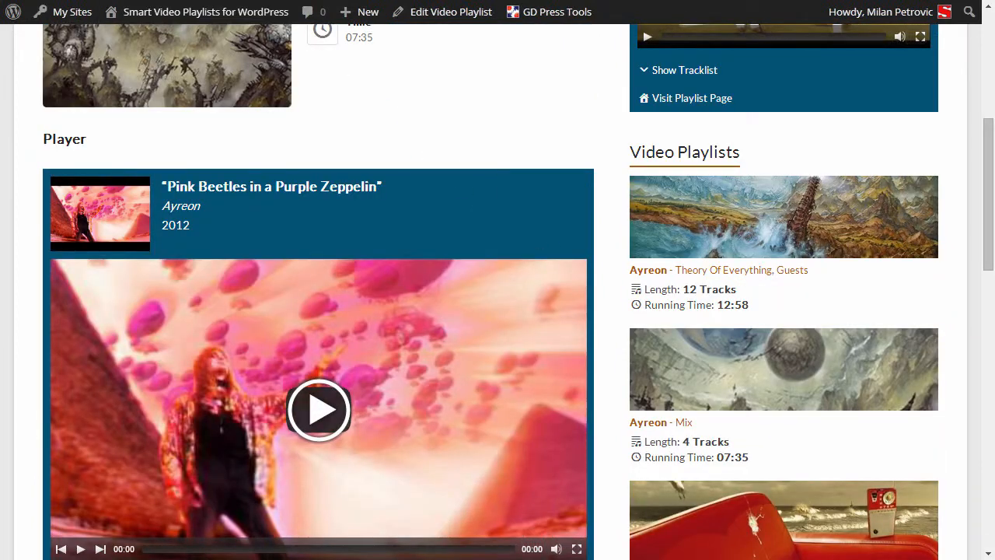
Go to the site's widget management and open the Smart: Video Playlist Player widget in the Right Sidebar
key(alt+Left)
mouse_move(18, 231)
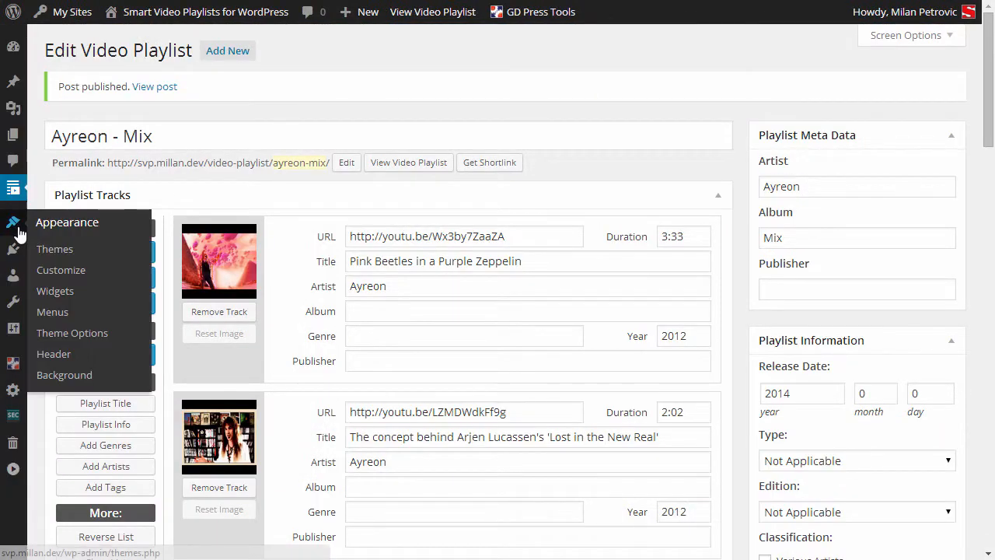
click(71, 295)
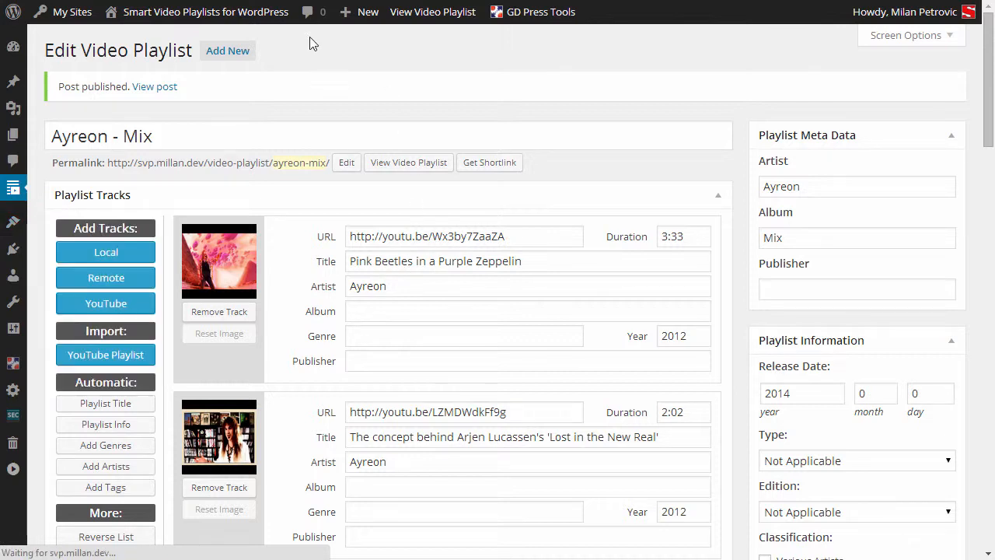
scroll(793, 289, up, 4)
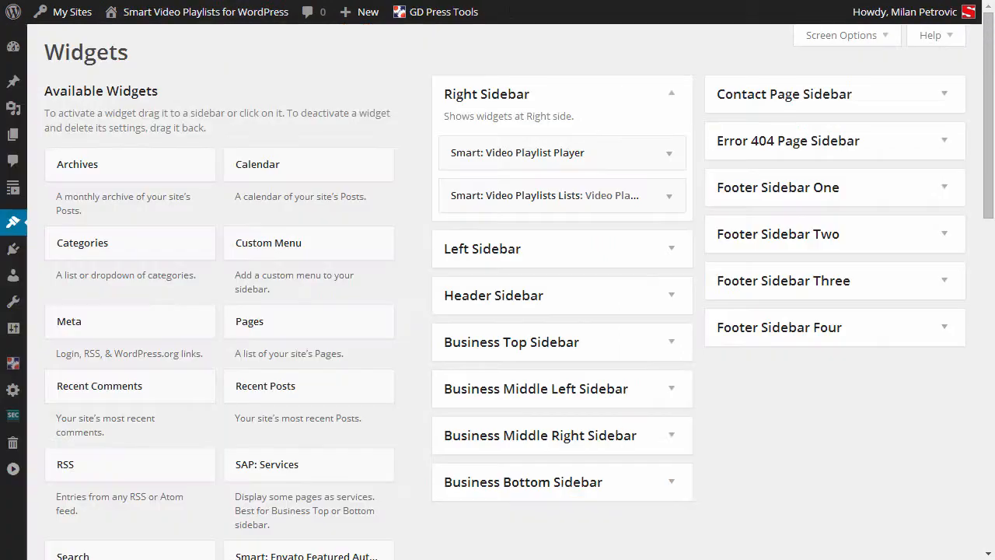
click(669, 154)
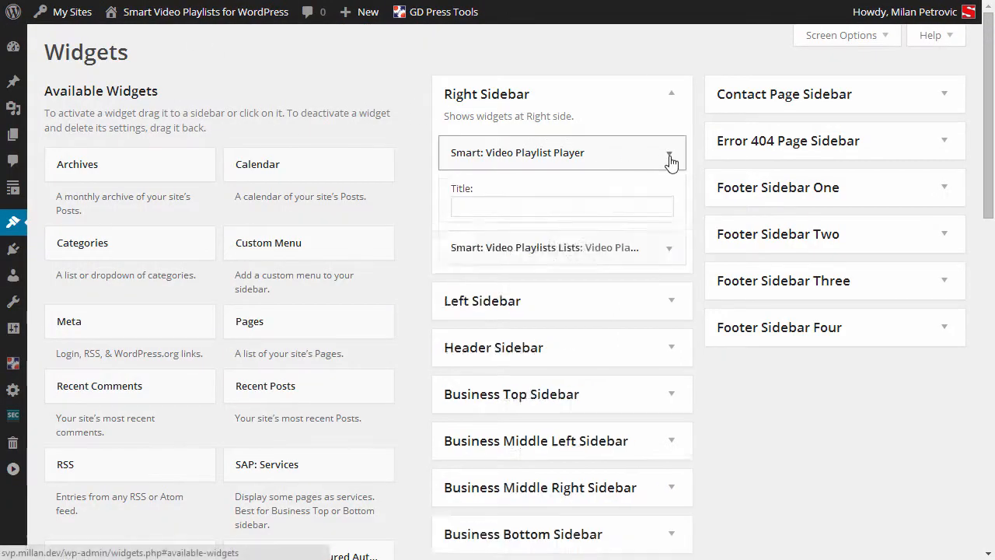
Set the playlist player widget's style to Flat Light and its header image to Full Image
scroll(724, 177, down, 1)
click(511, 186)
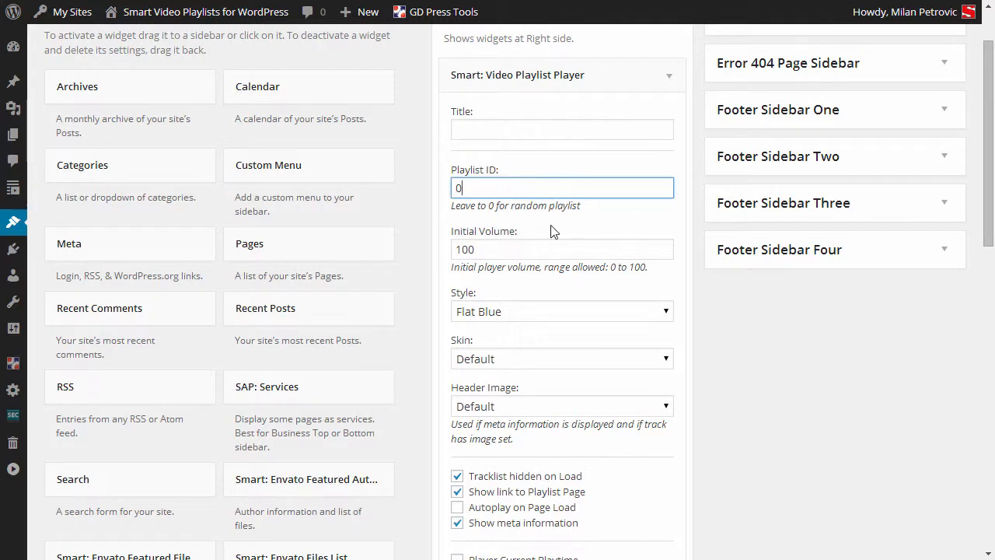
scroll(556, 296, down, 2)
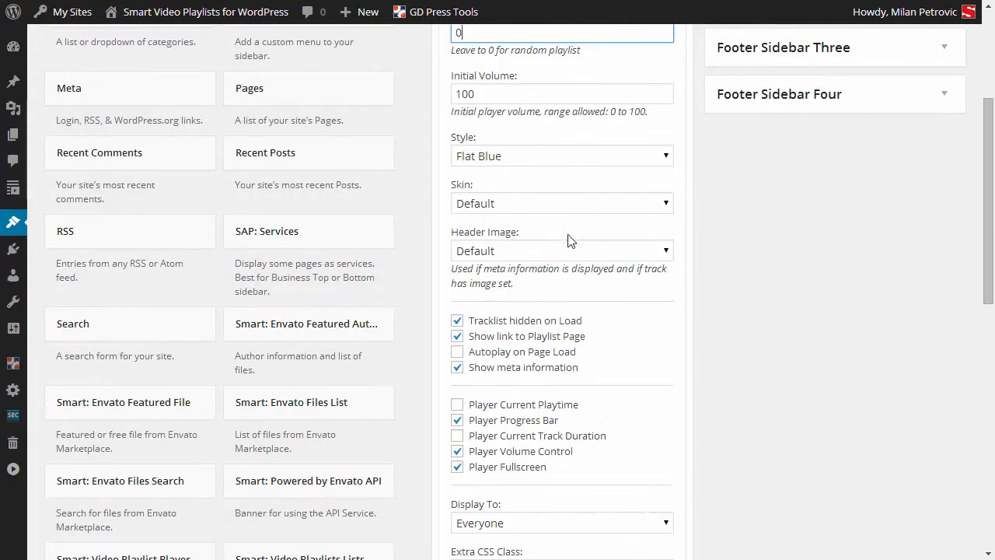
click(502, 159)
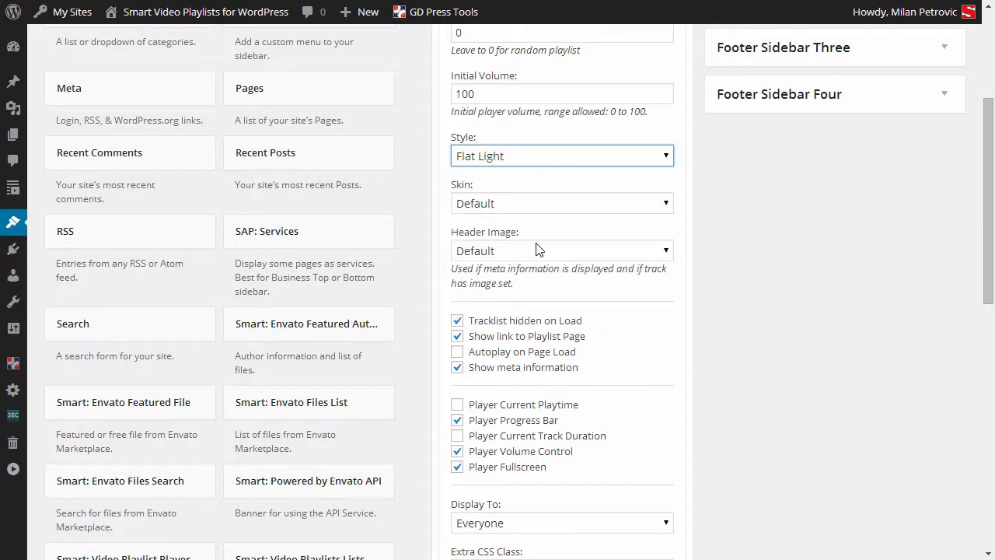
click(536, 249)
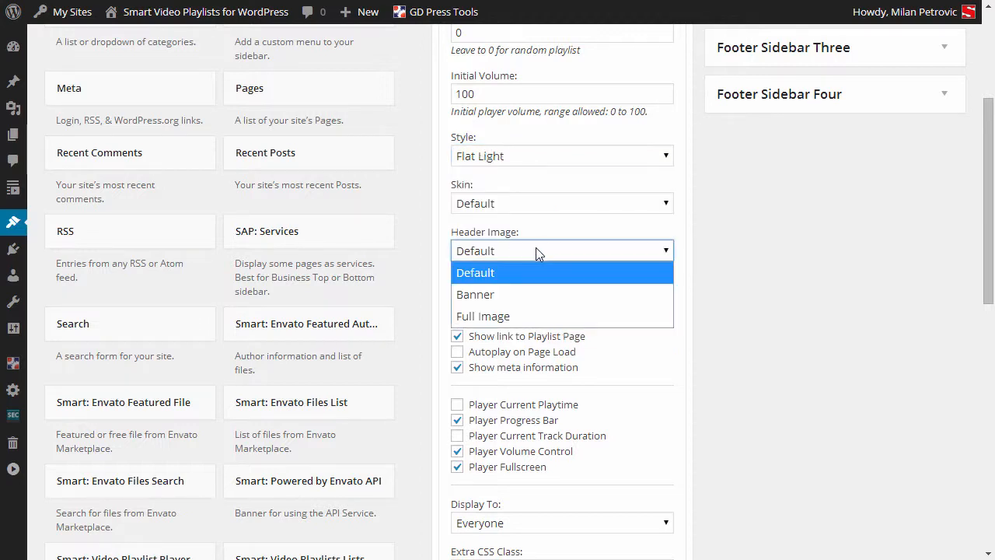
click(519, 315)
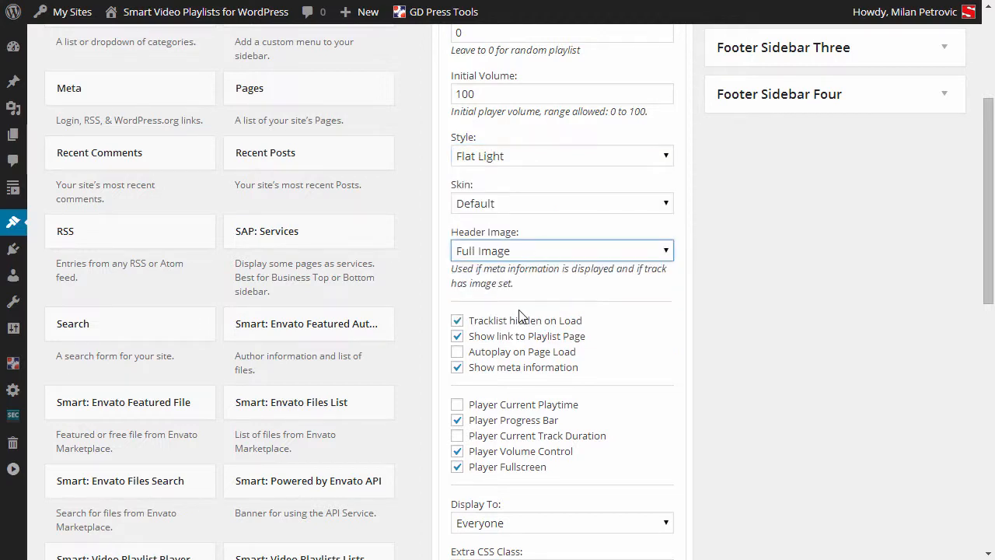
click(536, 252)
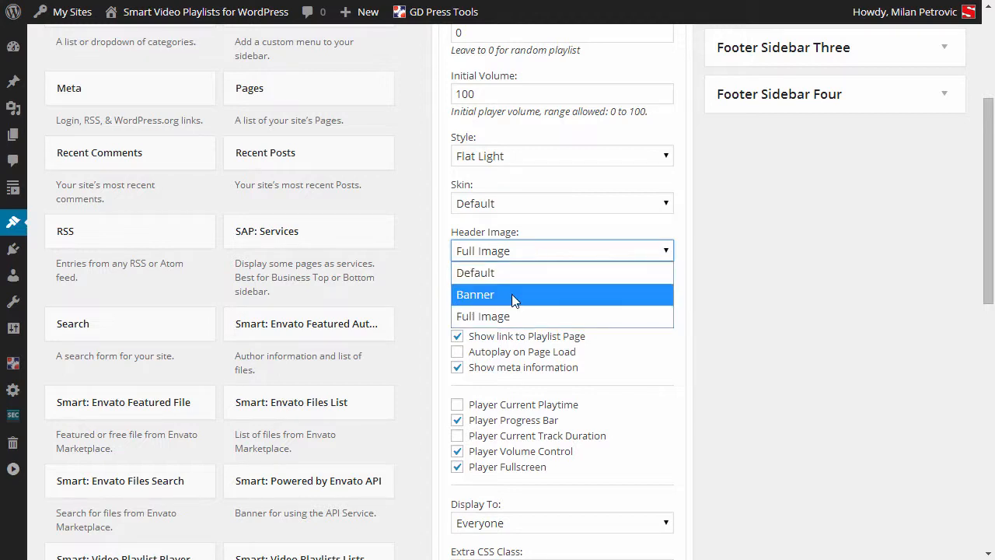
click(517, 315)
Disable the display of meta information in the playlist player widget and save the widget
click(531, 370)
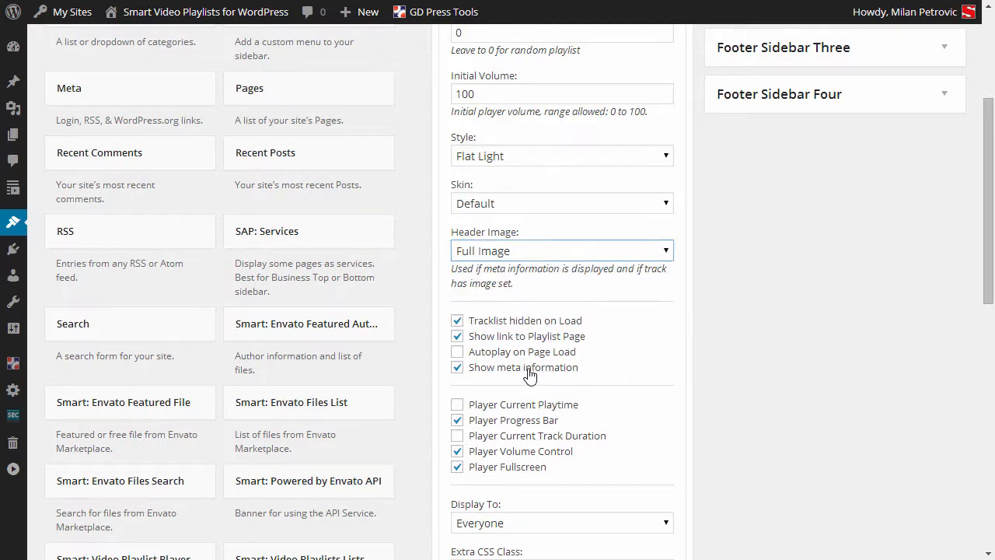
scroll(681, 389, down, 3)
click(655, 368)
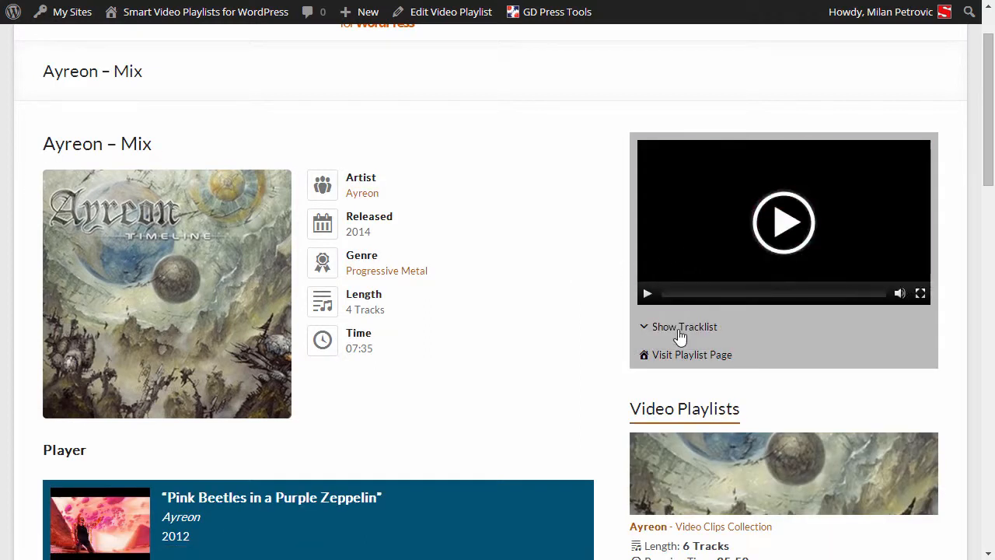
Check the sidebar player on the Ayreon – Mix page, showing and hiding its tracklist, and return to the widget settings
click(679, 333)
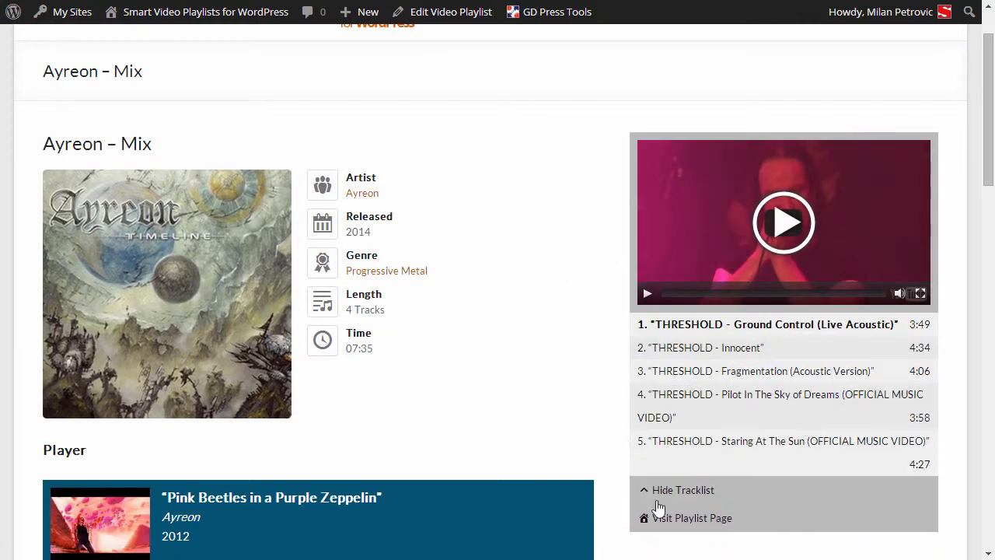
click(660, 497)
scroll(774, 389, down, 5)
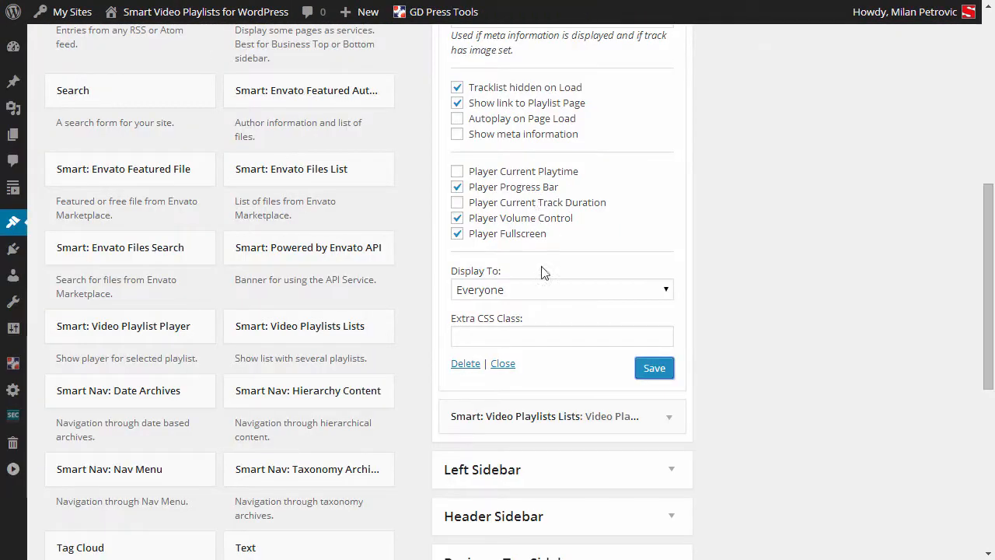
scroll(544, 272, down, 3)
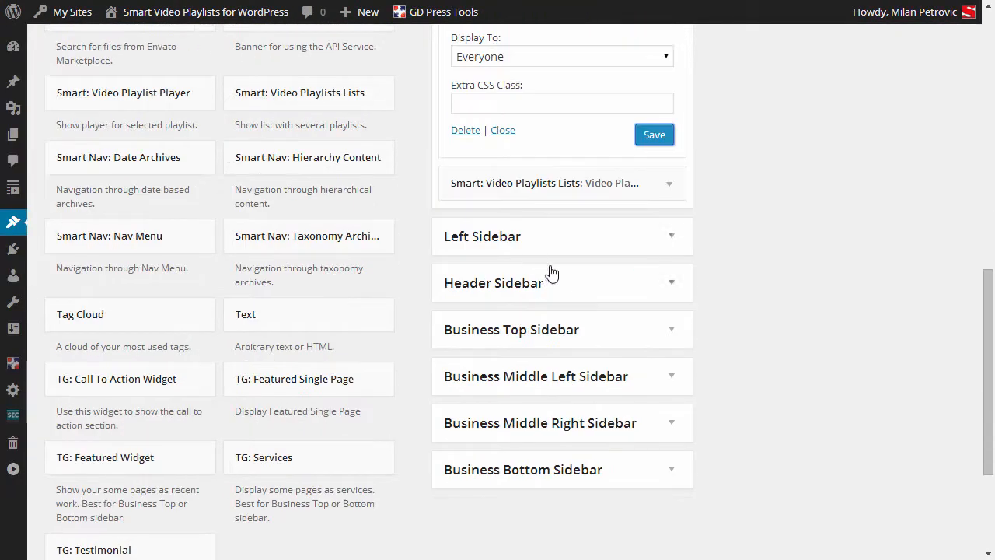
Set the Smart: Video Playlists Lists widget in the Right Sidebar to display with the Compact template and save it
click(569, 180)
scroll(805, 287, down, 1)
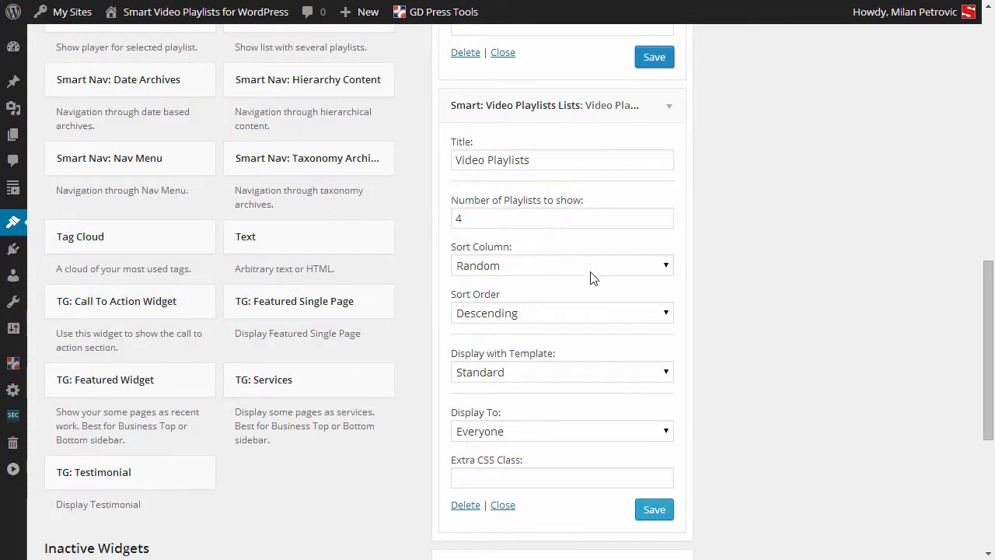
click(544, 266)
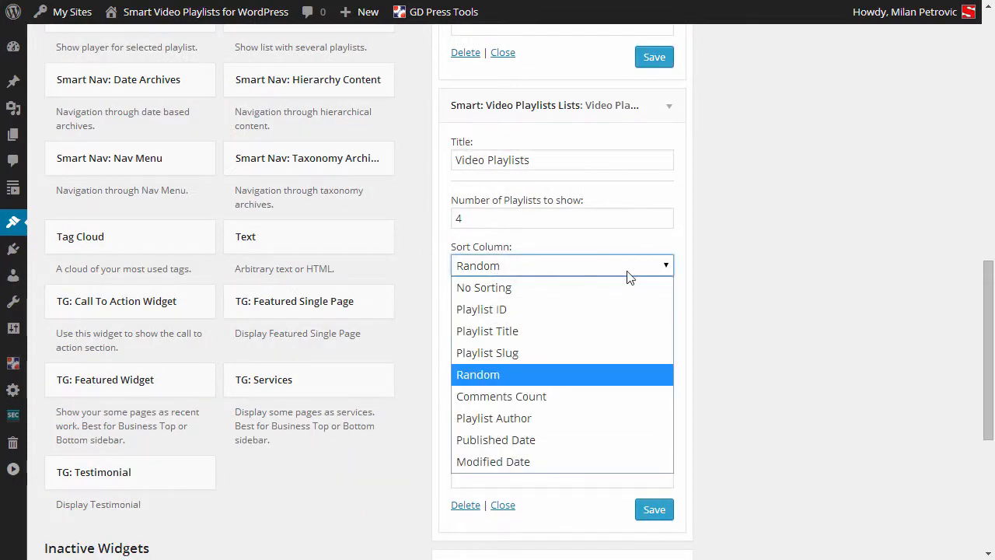
click(902, 329)
click(544, 377)
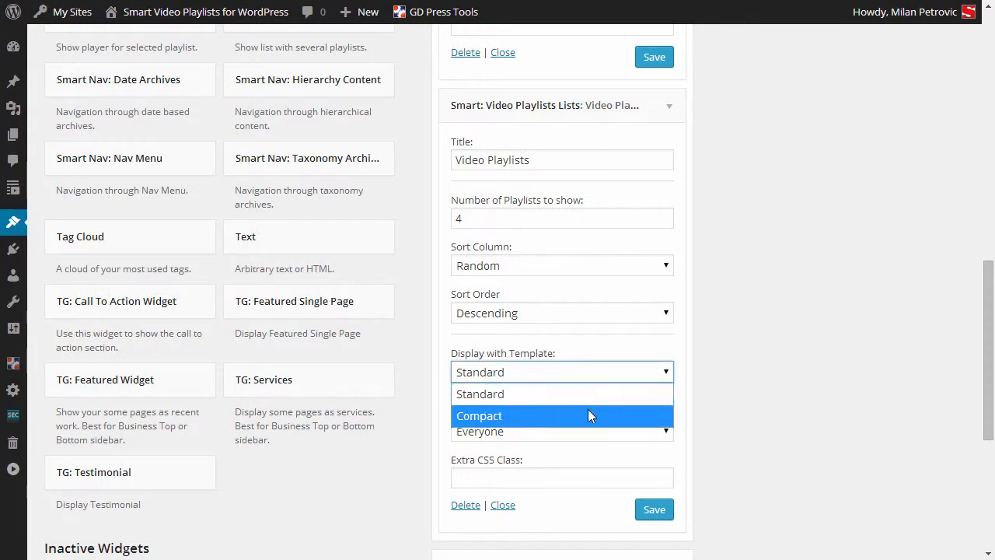
click(588, 410)
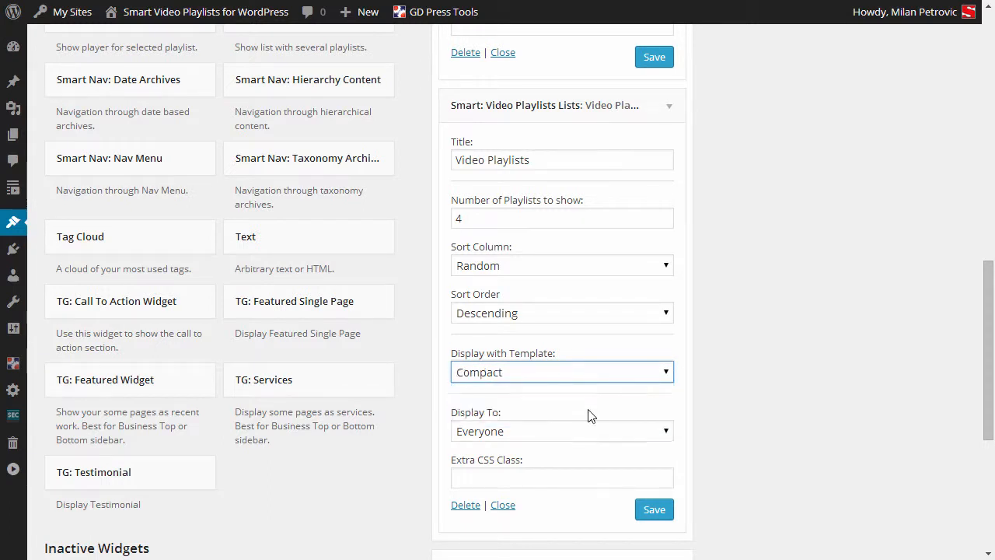
click(653, 510)
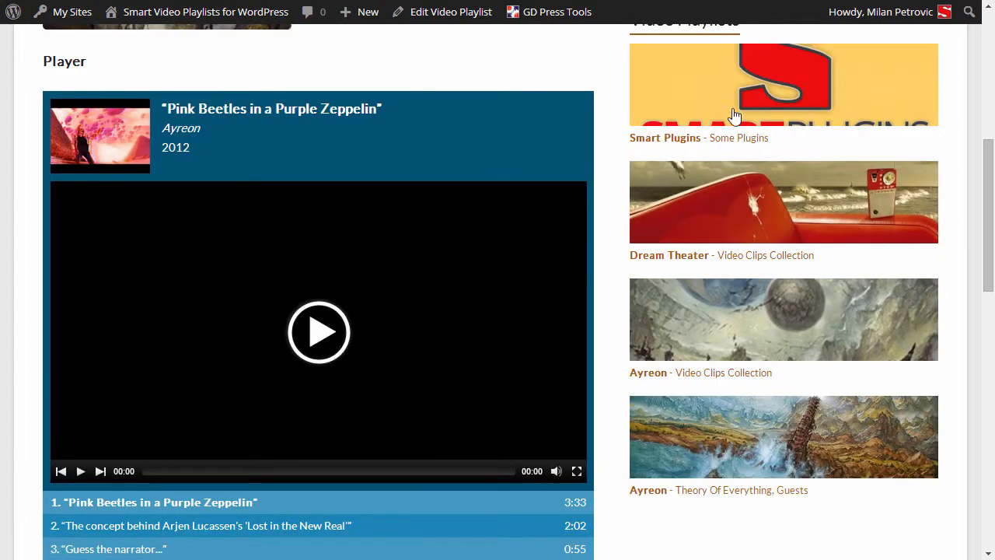
Check the sidebar's Video Playlists list on the Ayreon – Mix page and the Demo playlists archive, and return to the widget settings
scroll(751, 264, down, 2)
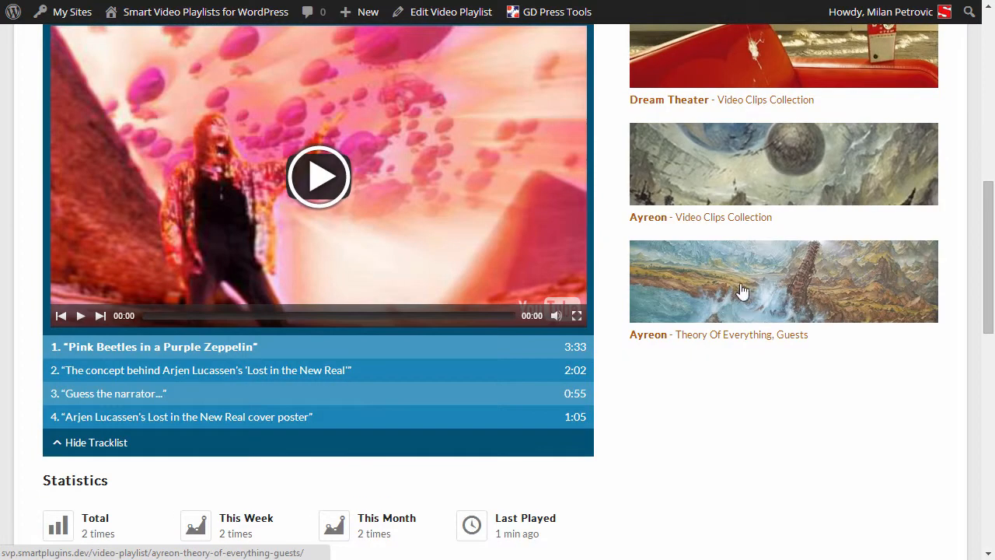
scroll(740, 288, up, 3)
scroll(742, 280, up, 5)
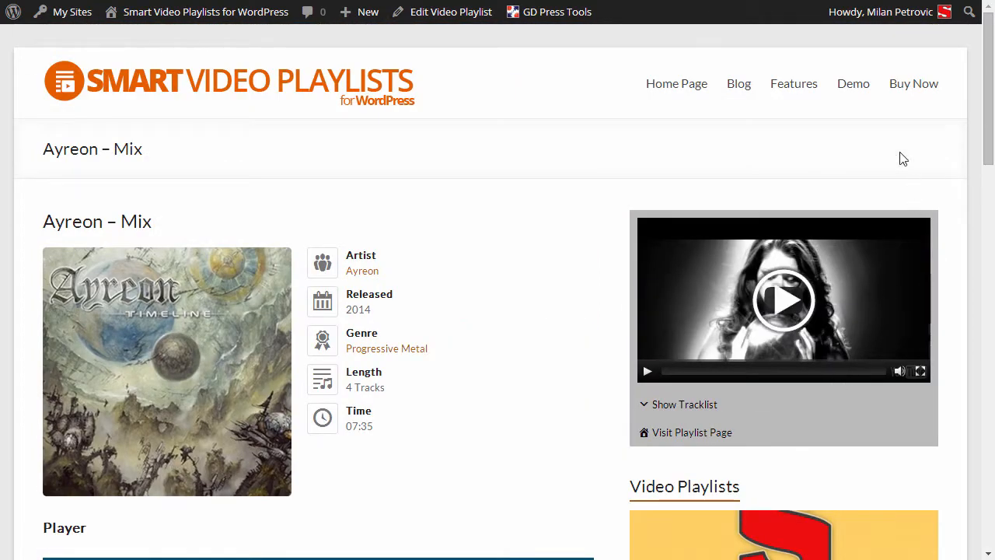
click(860, 92)
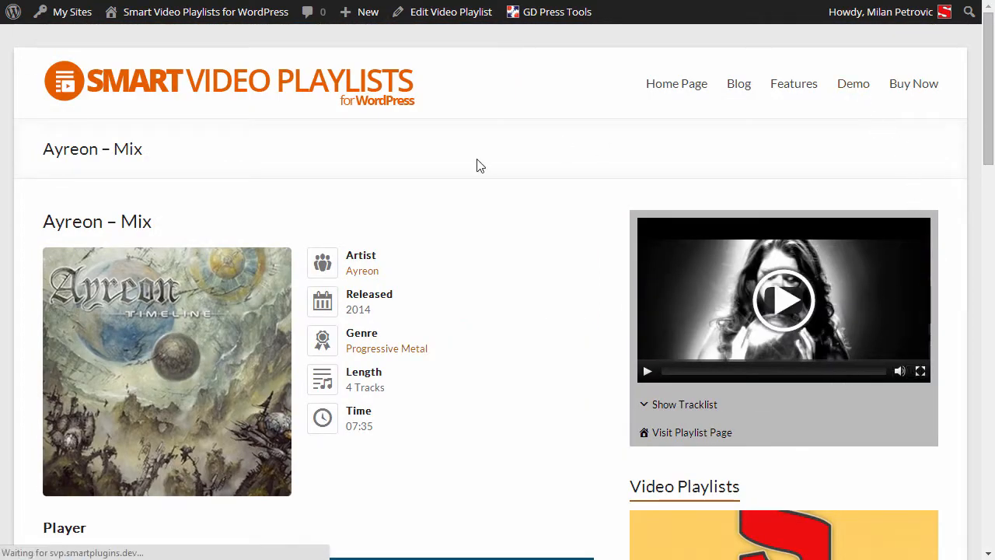
scroll(538, 230, down, 6)
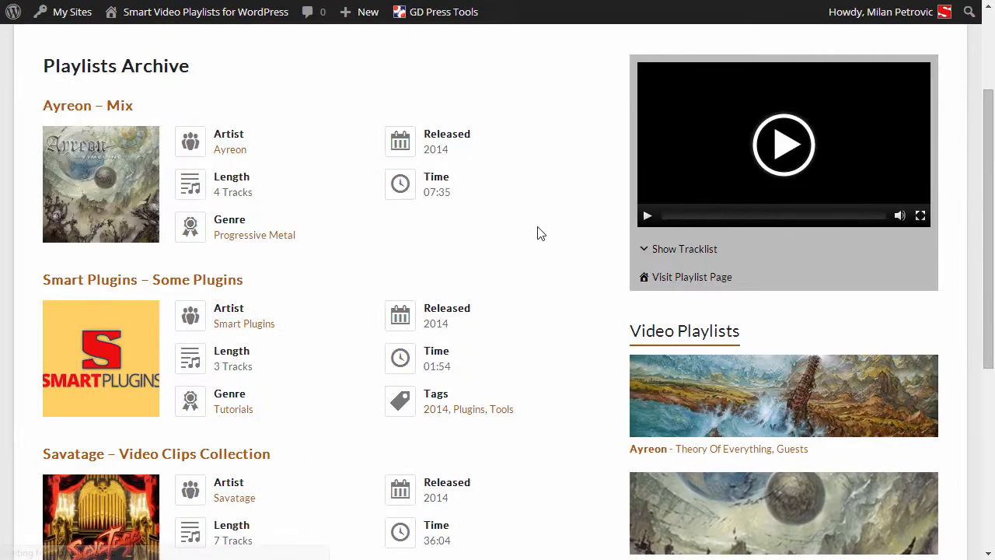
scroll(538, 230, up, 4)
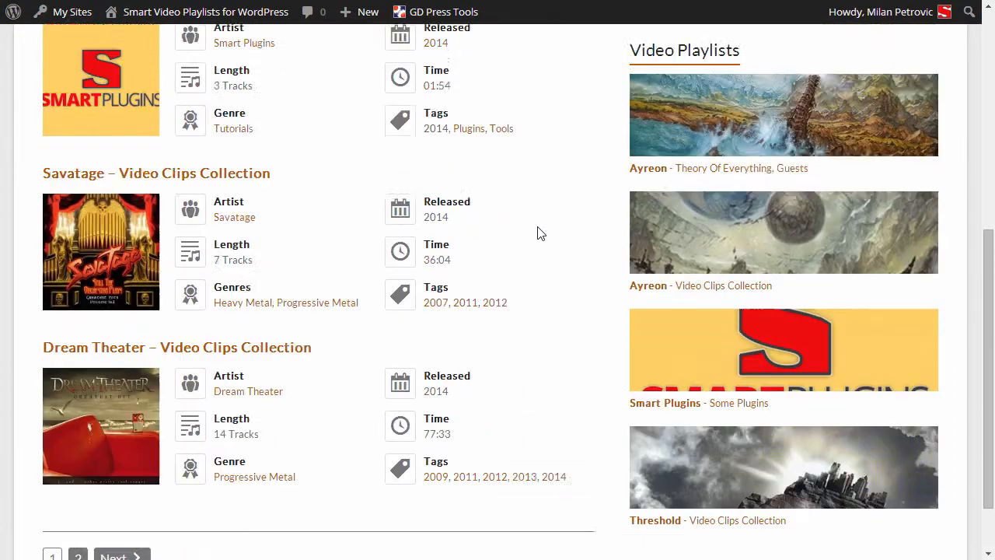
click(194, 1)
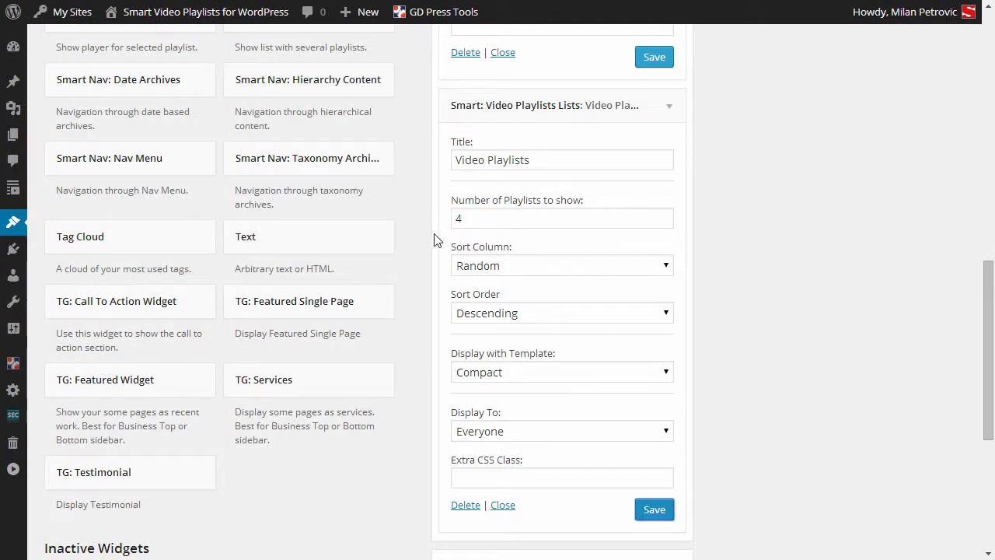
Collapse the Smart: Video Playlists Lists and Smart: Video Playlist Player widgets in the Right Sidebar
scroll(443, 212, up, 2)
click(580, 259)
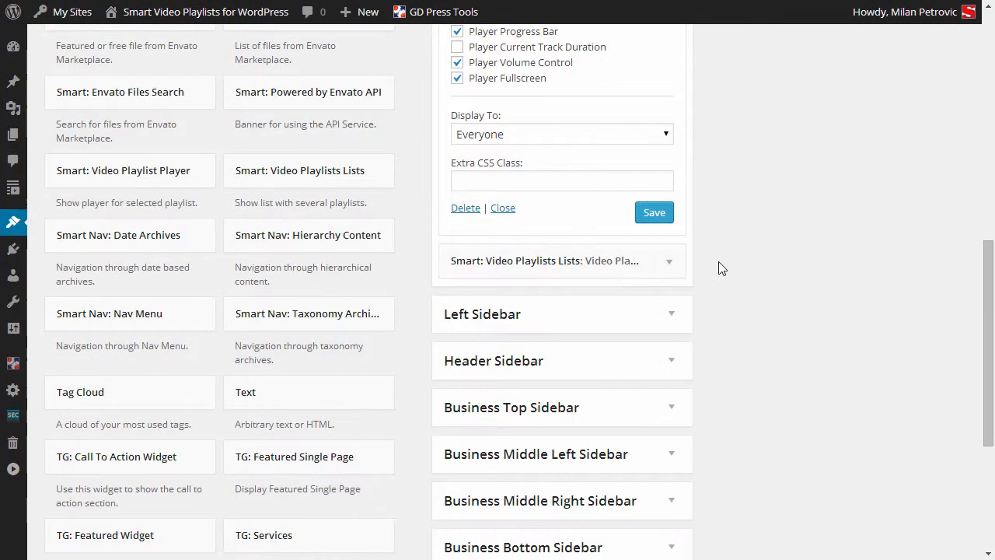
scroll(712, 250, up, 5)
scroll(711, 249, up, 3)
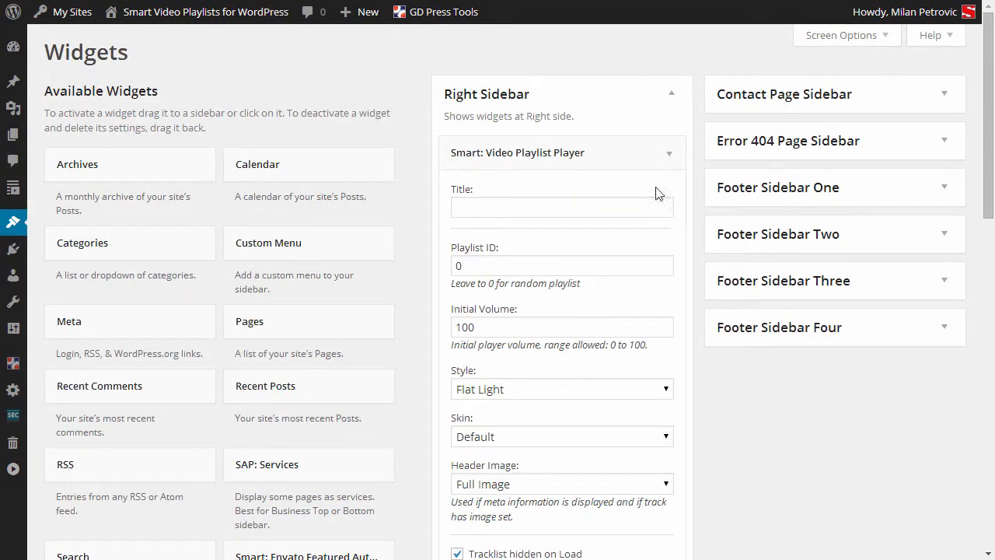
click(633, 151)
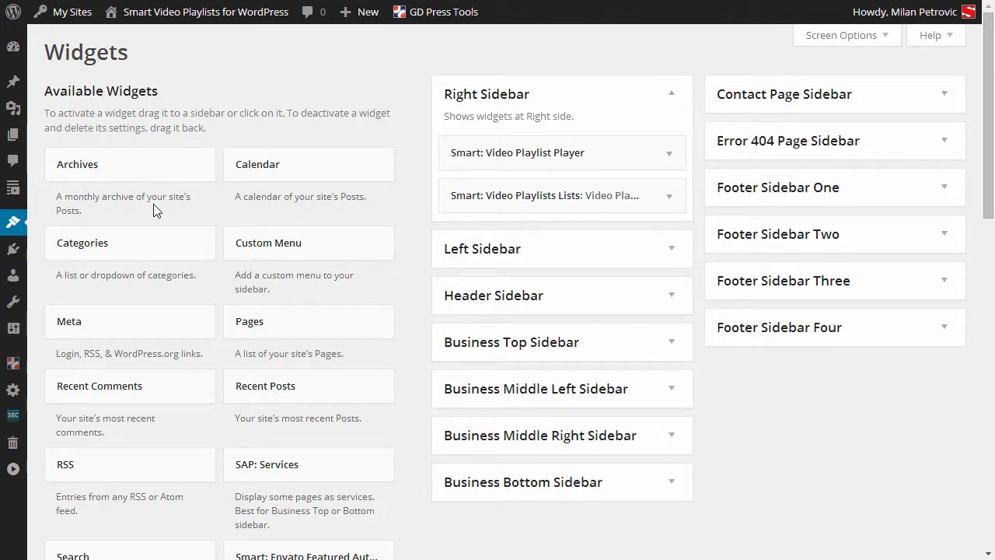
Open the Video Playlists plugin's general settings, set the playlist style to Flat Light and save the settings
mouse_move(11, 190)
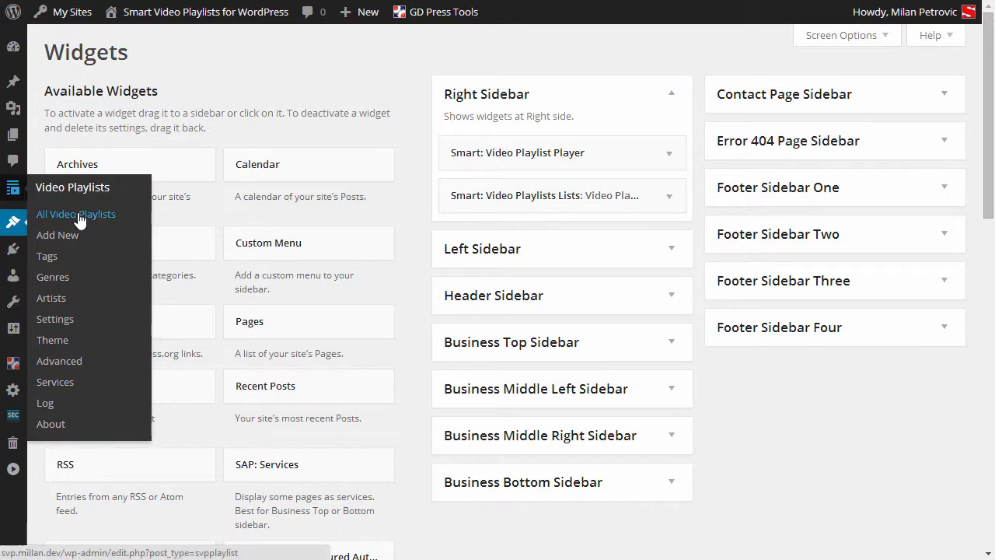
click(81, 327)
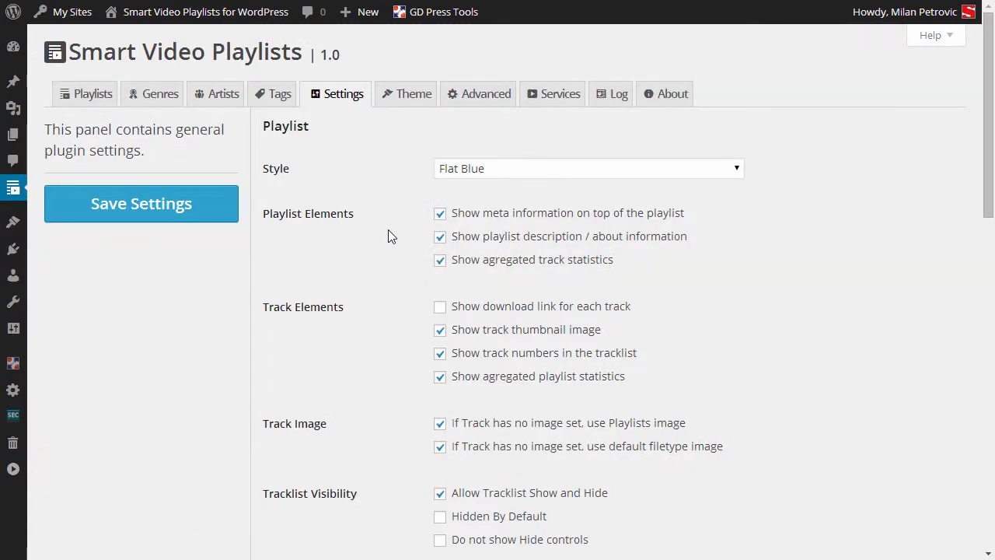
click(511, 175)
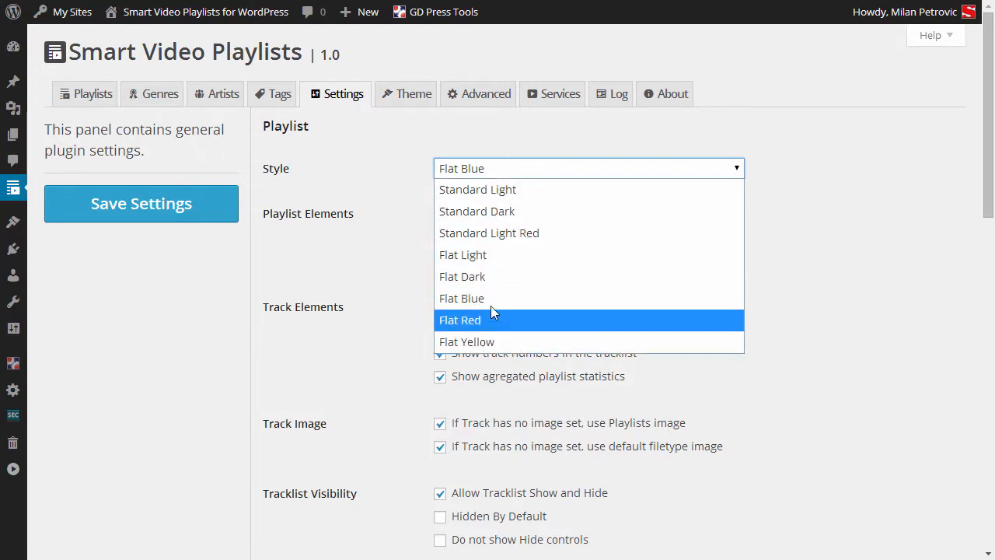
click(485, 262)
click(170, 223)
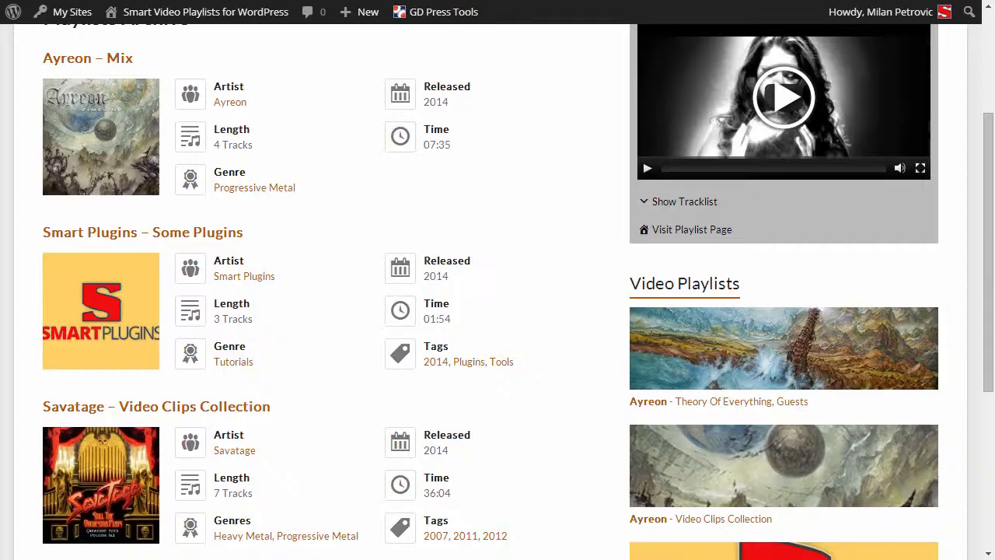
Open the Smart Plugins – Some Plugins playlist page to check its player's style, and look through the plugin's general settings
click(186, 241)
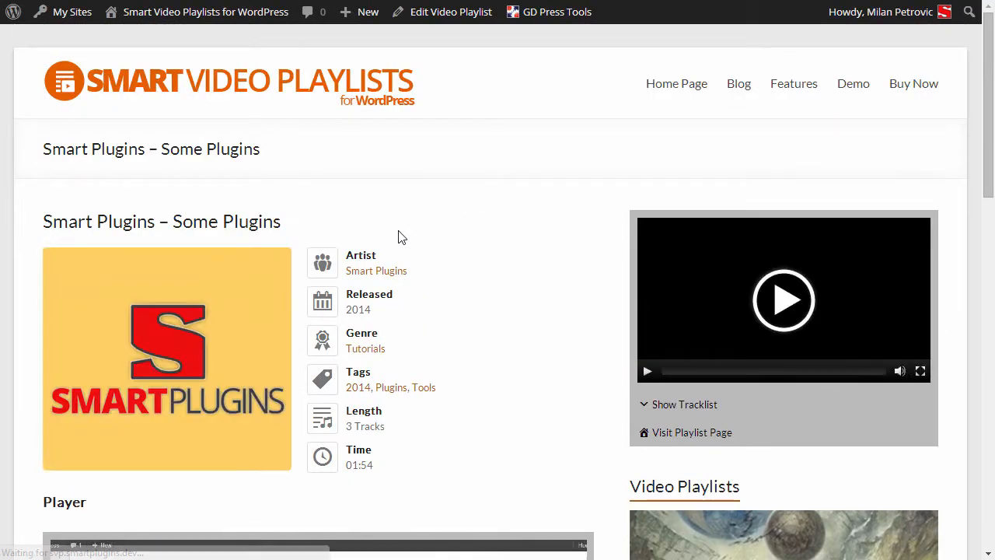
scroll(482, 262, down, 4)
scroll(425, 265, down, 3)
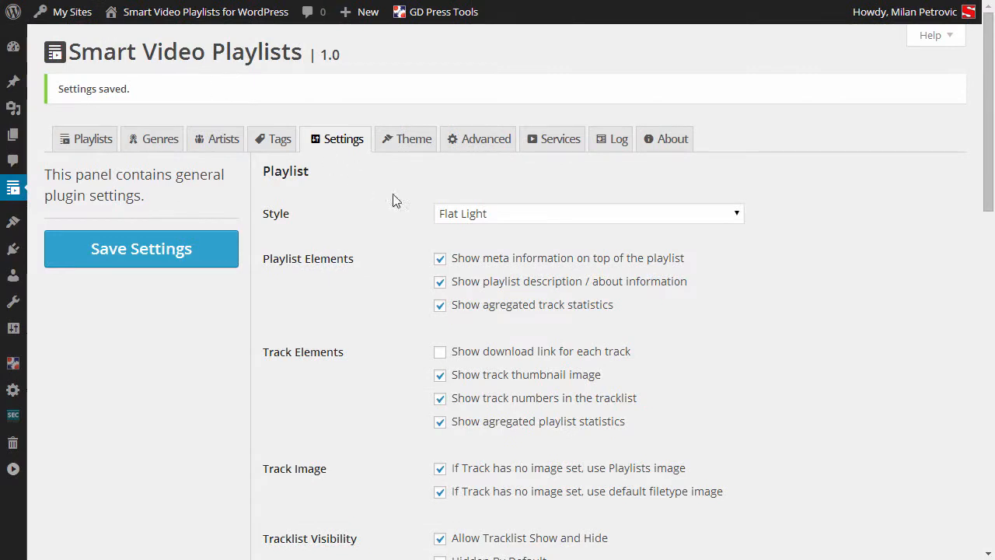
scroll(556, 255, down, 3)
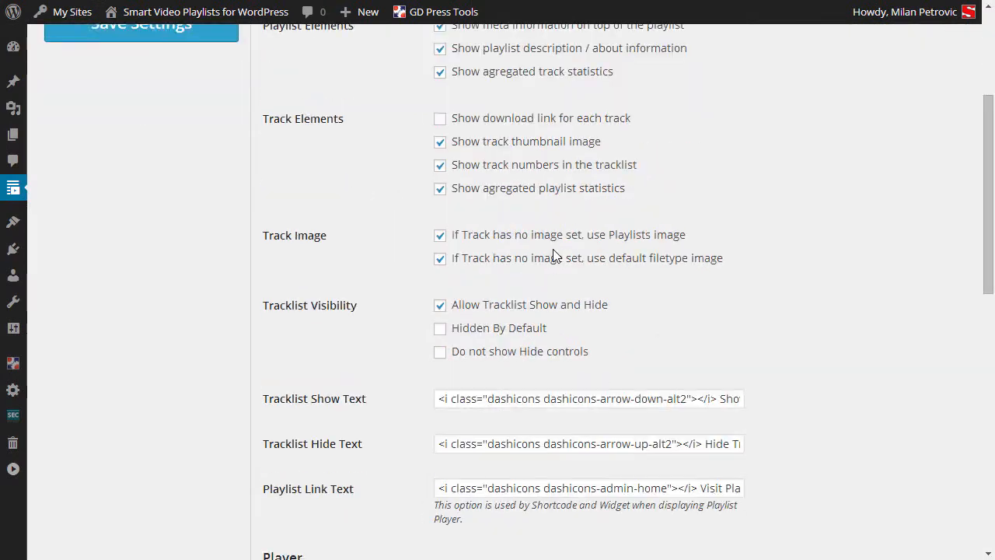
scroll(691, 263, down, 8)
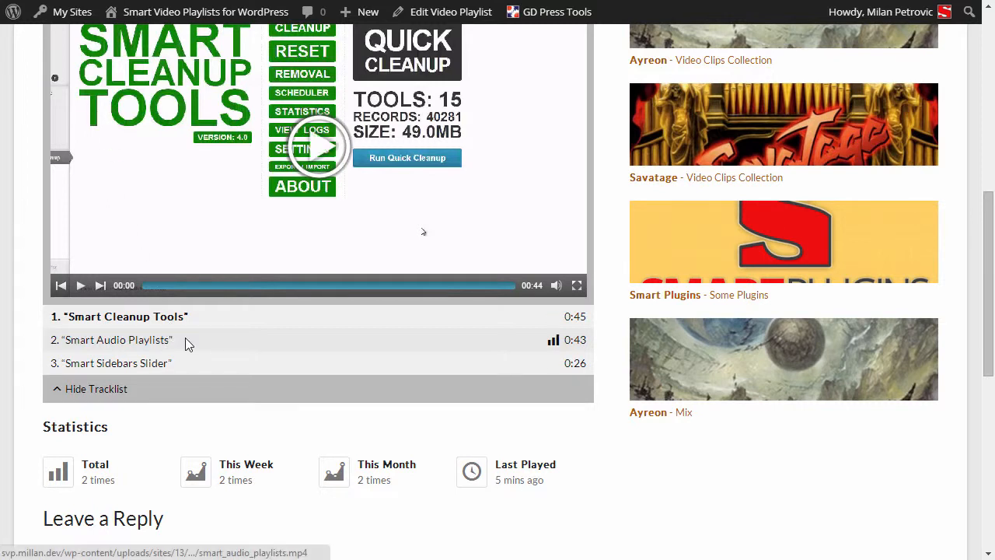
Play and pause the Smart Audio Playlists track in the page's player, and return to the plugin's general settings
scroll(185, 338, up, 1)
click(127, 421)
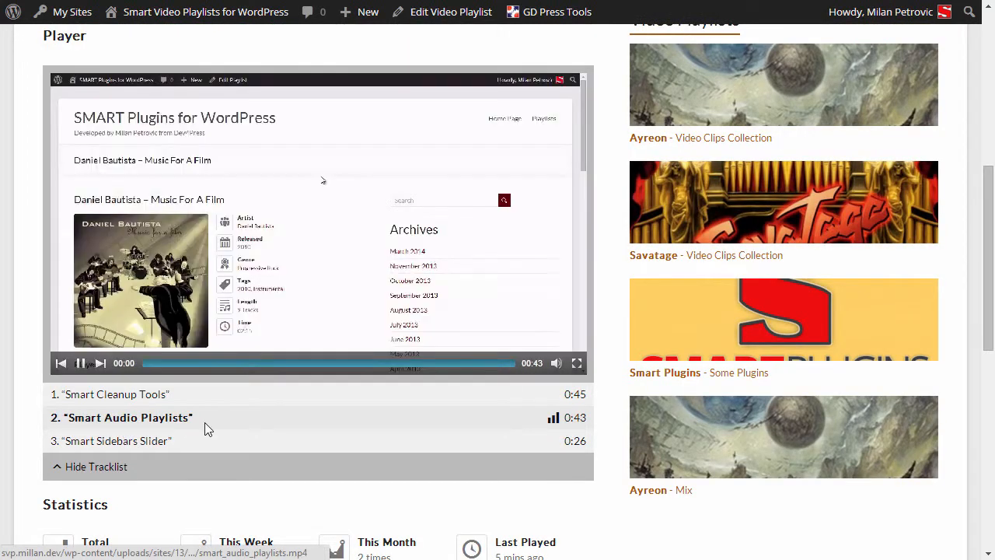
click(80, 364)
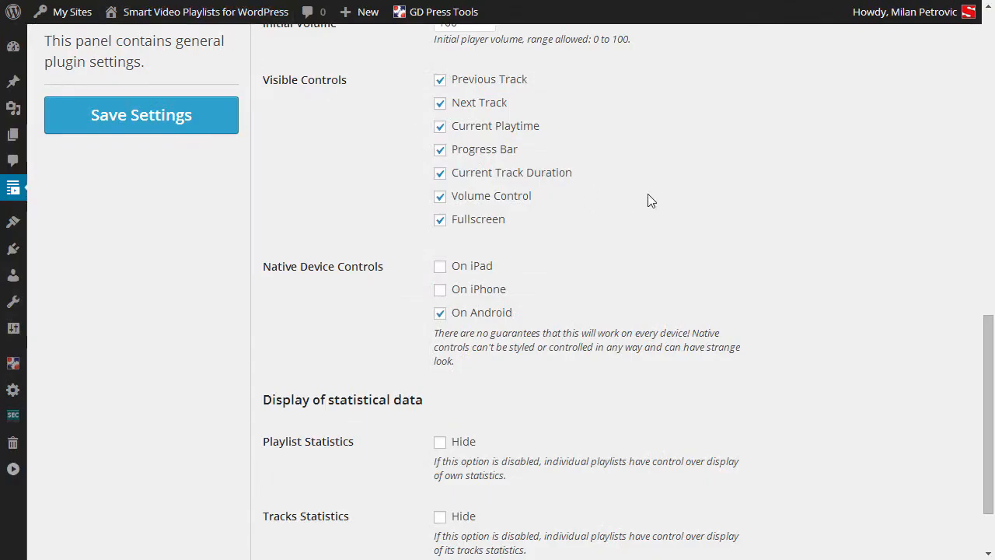
scroll(615, 190, down, 2)
scroll(614, 191, up, 12)
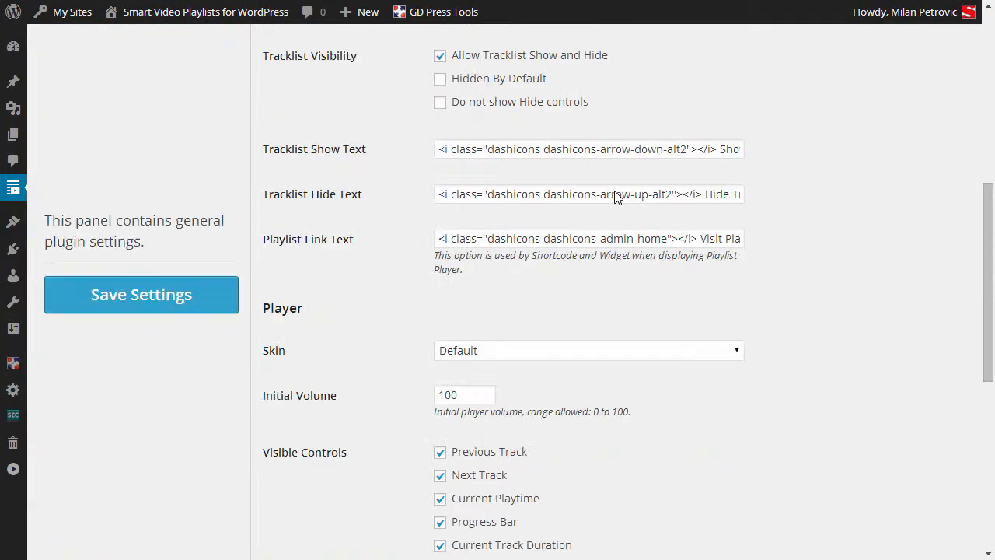
scroll(614, 197, up, 2)
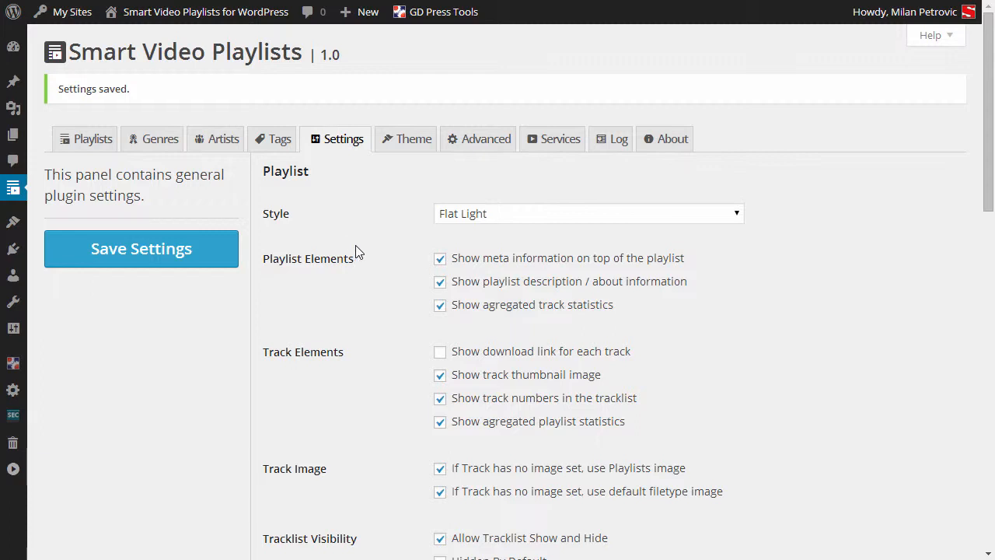
click(13, 469)
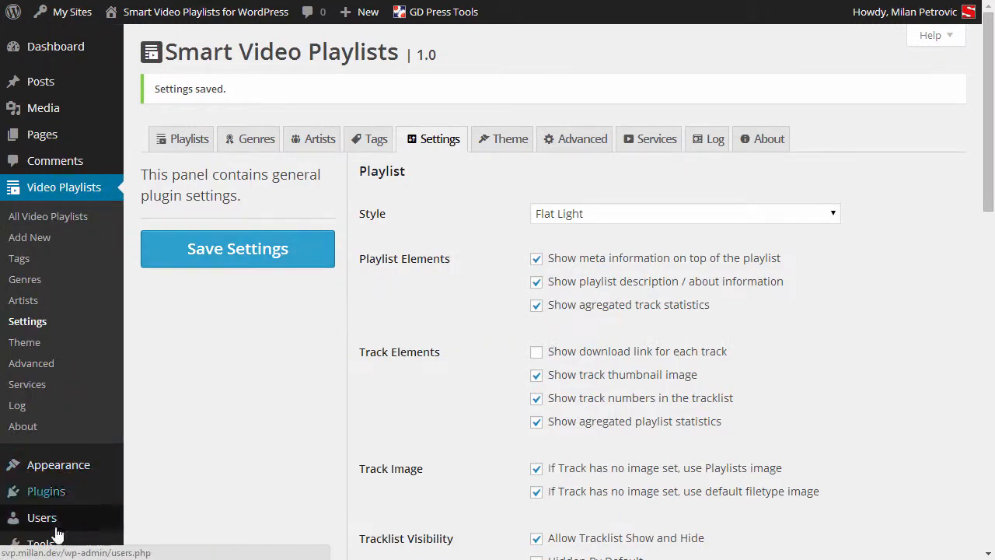
scroll(249, 437, down, 2)
scroll(119, 508, down, 1)
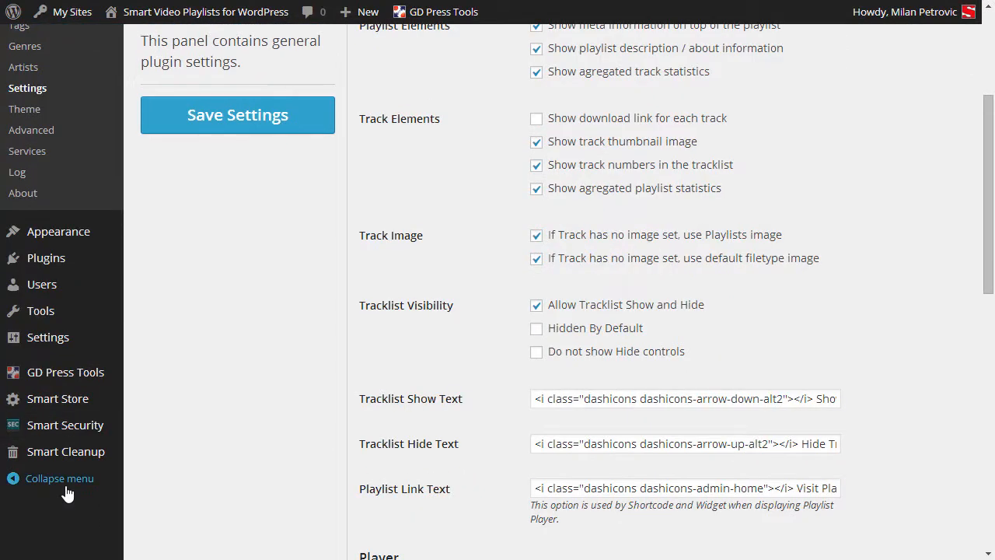
click(66, 478)
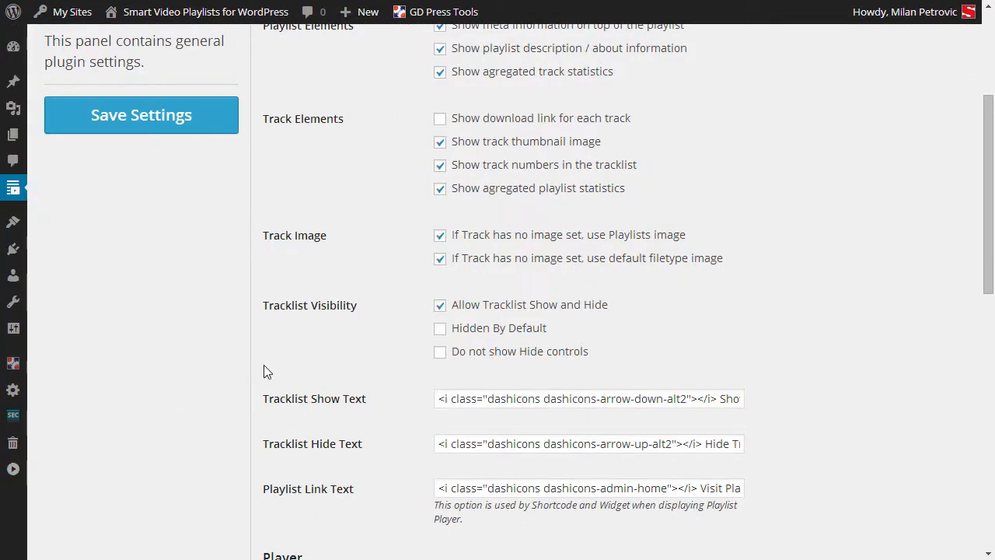
scroll(322, 350, up, 3)
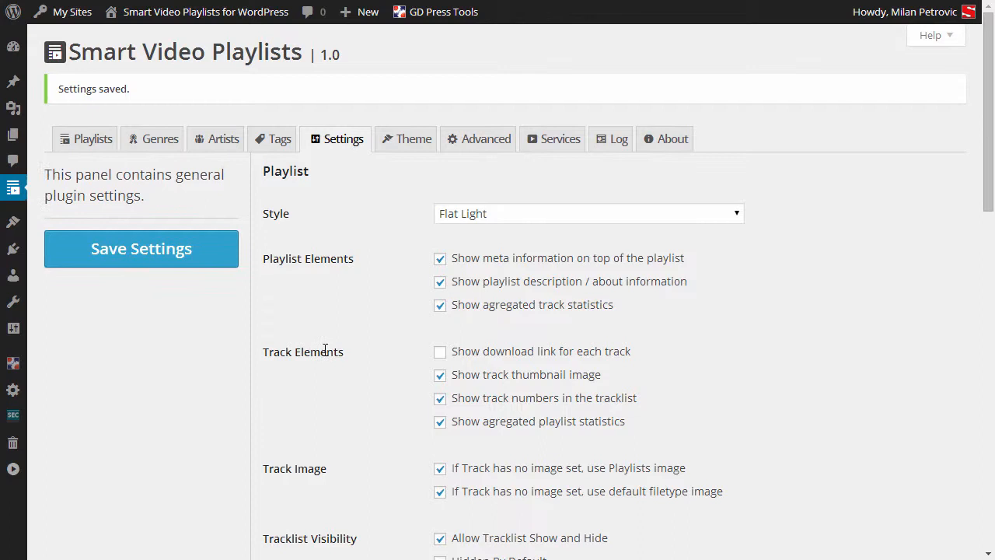